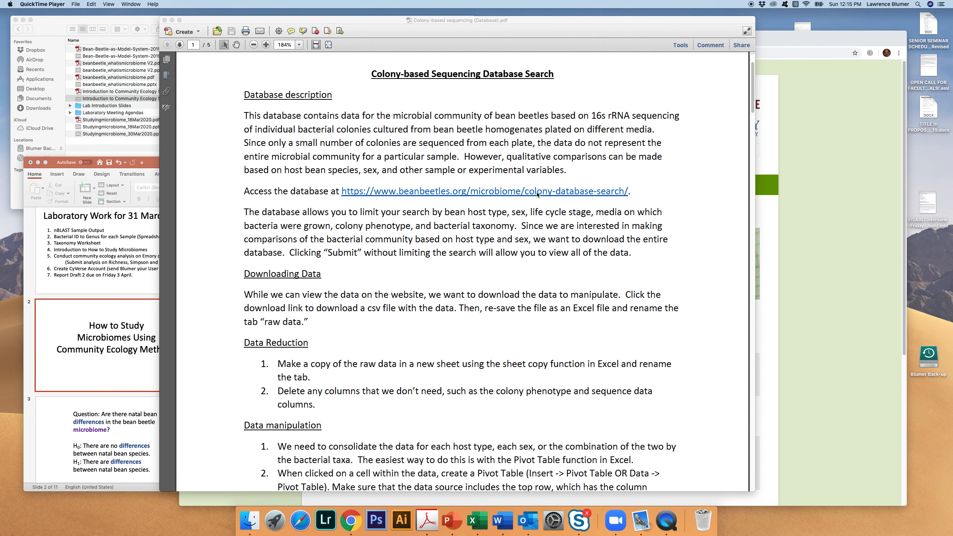
# Switch to Chrome and open the Colony-based Sequencing Database Search page among the Bean Beetles site's microbiome database searches.
pyautogui.click(786, 39)
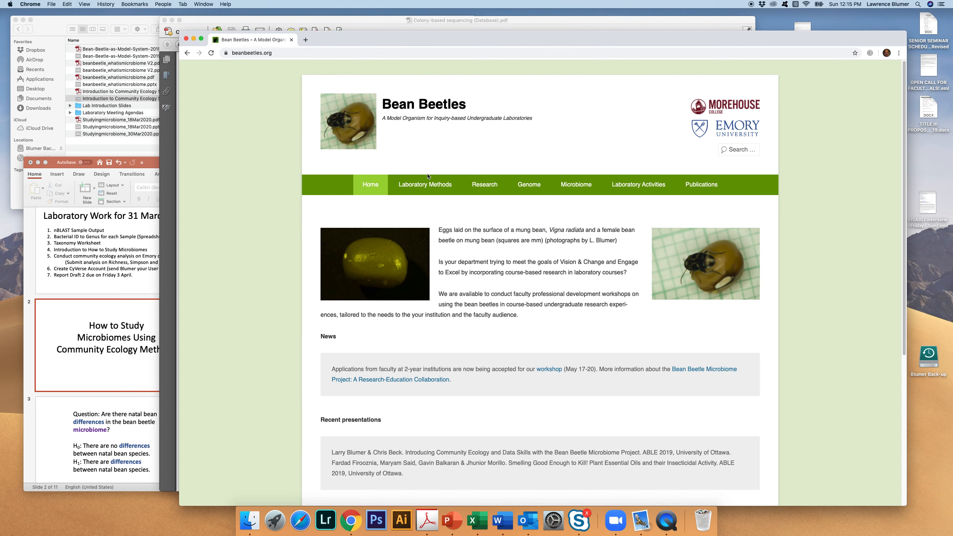
pyautogui.moveTo(587, 187)
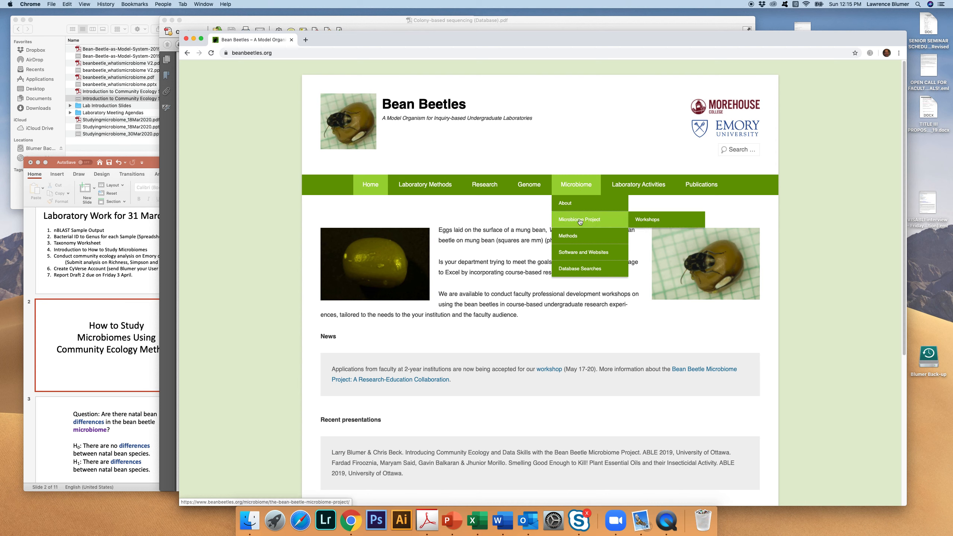
pyautogui.moveTo(584, 271)
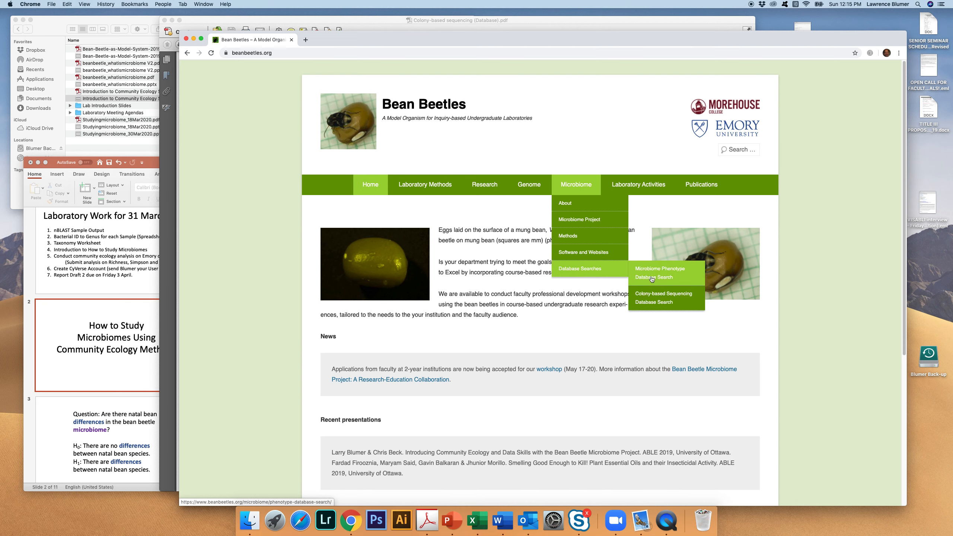
pyautogui.click(656, 302)
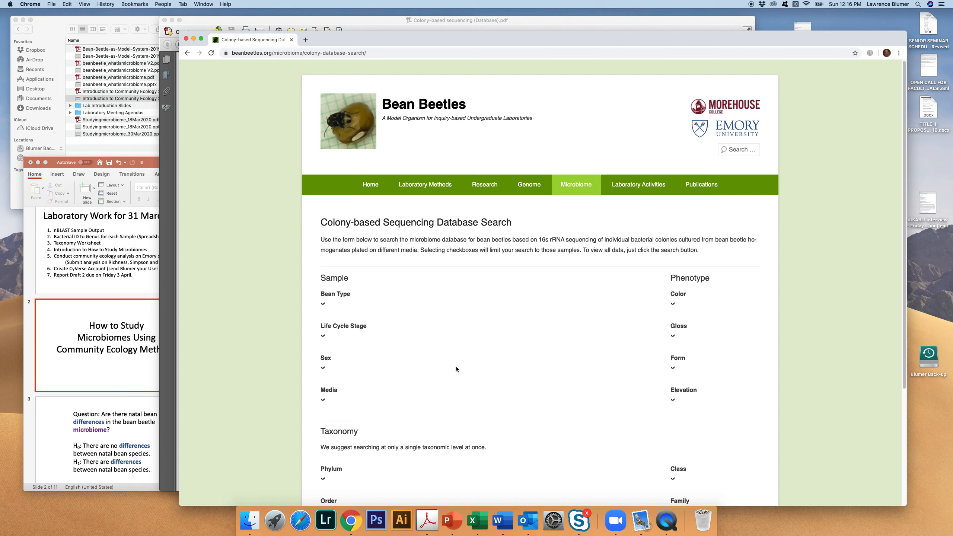
# Limit the database search's bean type to Adzuki Bean and Black-eyed Pea.
pyautogui.click(323, 304)
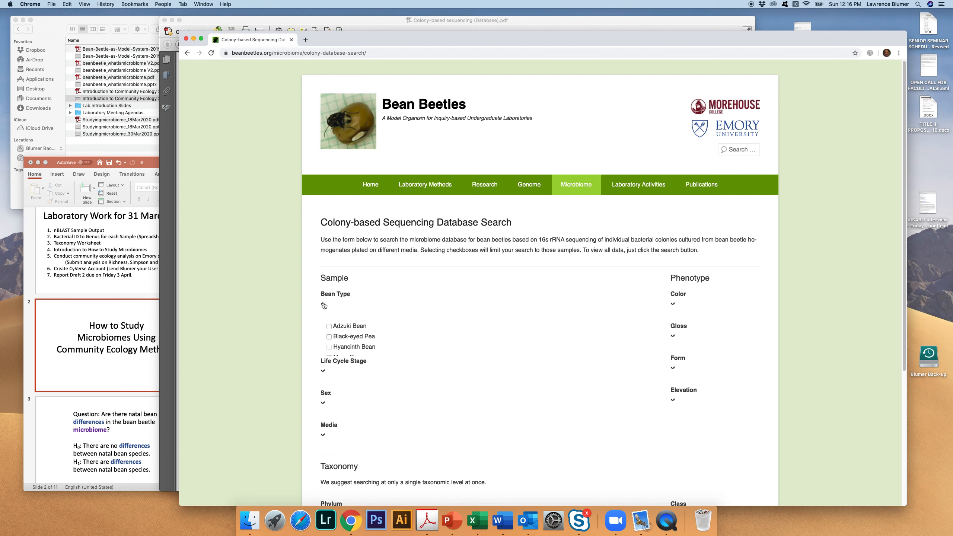
pyautogui.click(328, 326)
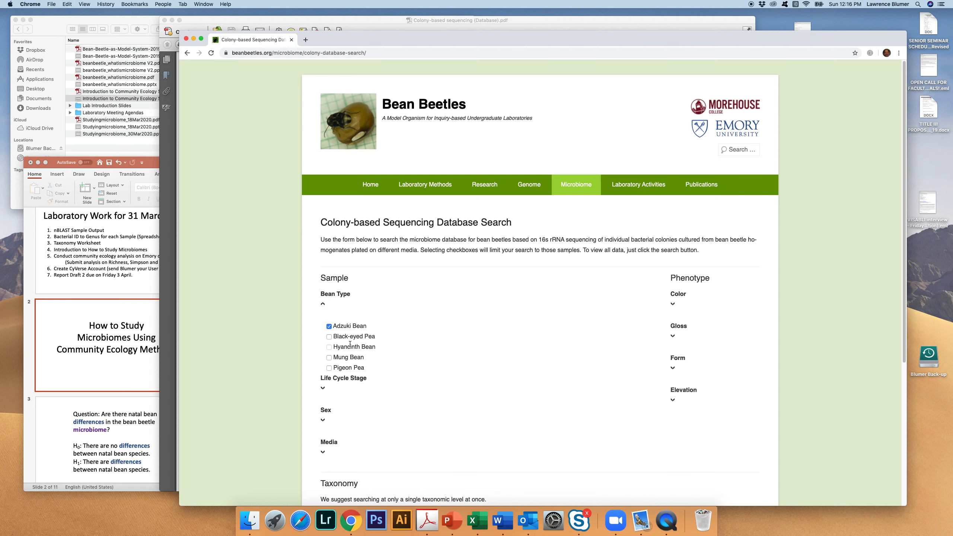
pyautogui.click(329, 337)
# Restrict the life cycle stage to Adult and include both Female and Male under sex.
pyautogui.click(323, 389)
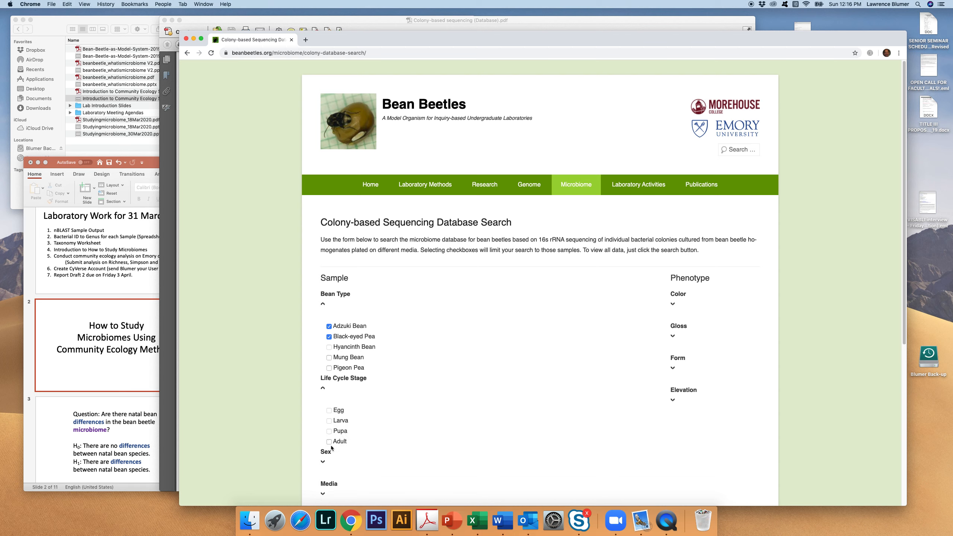
pyautogui.click(329, 443)
pyautogui.click(323, 463)
pyautogui.click(329, 484)
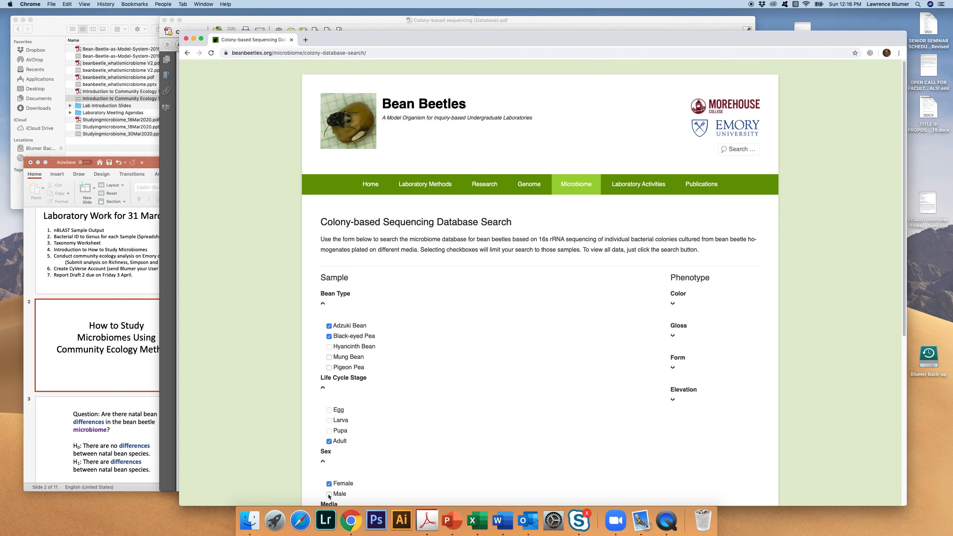
pyautogui.click(329, 495)
# Submit the database search and download the search results with sequences and sequence files.
pyautogui.scroll(-3, 403, 454)
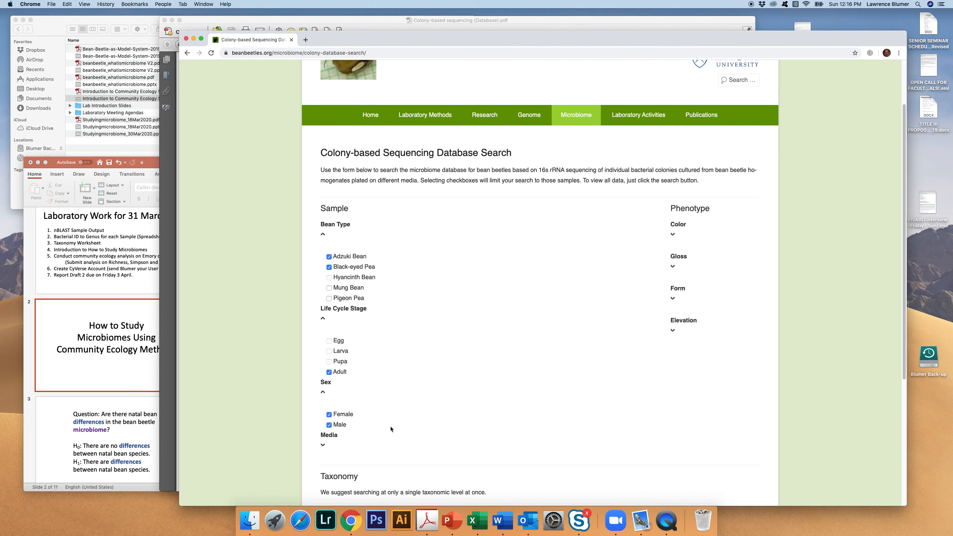
pyautogui.scroll(-1, 398, 428)
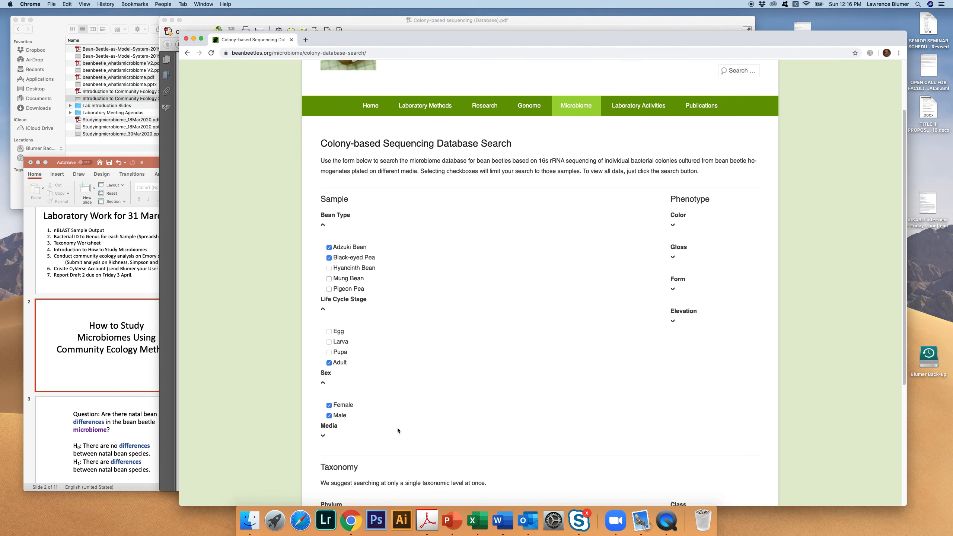
pyautogui.scroll(-8, 397, 428)
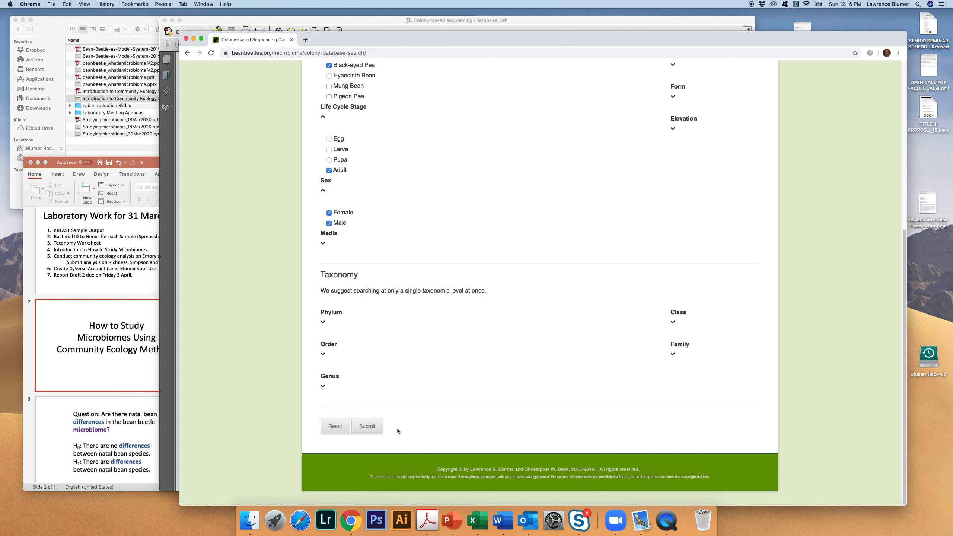
pyautogui.click(368, 426)
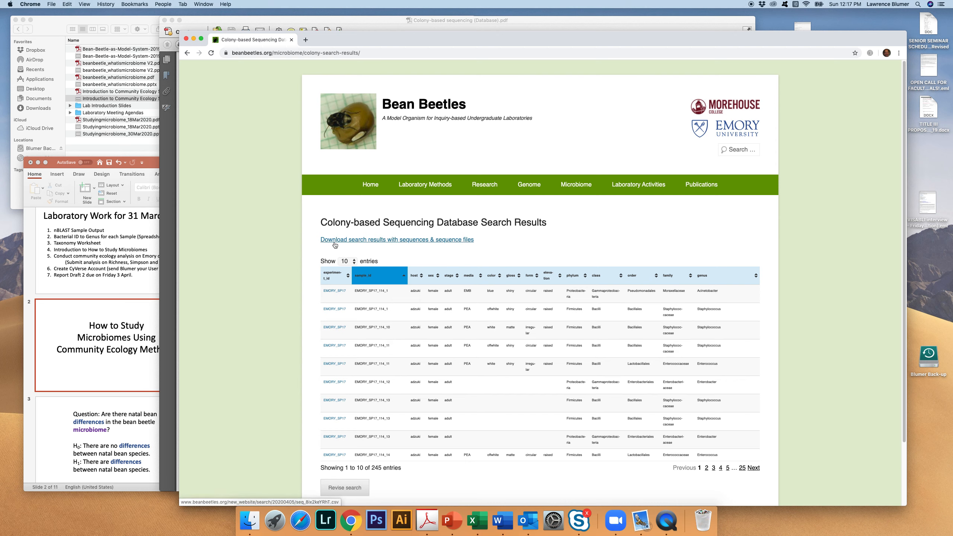
pyautogui.click(386, 240)
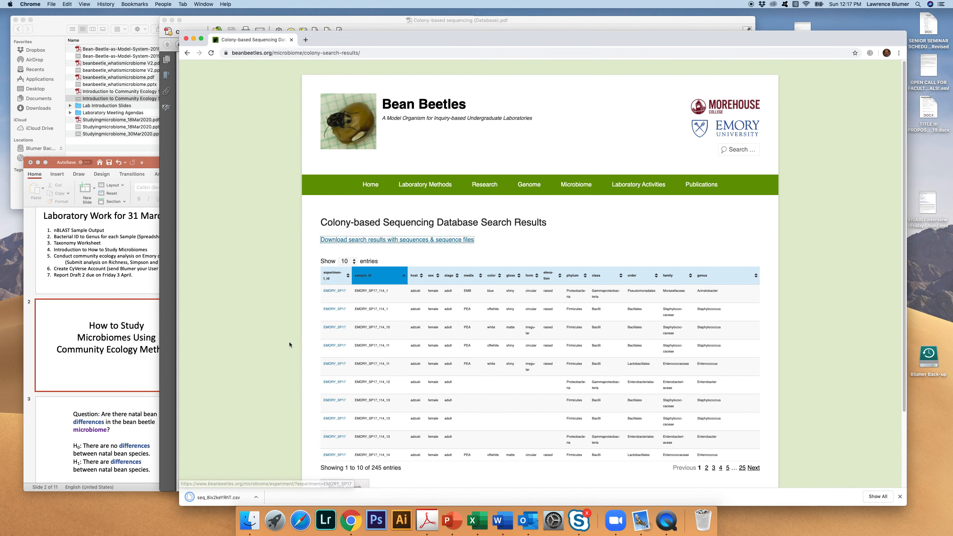
# Open the downloaded results in Excel, save them to the Desktop as CSV named "Colony Sequence BEP vs ADZ", and close the workbook.
pyautogui.click(257, 497)
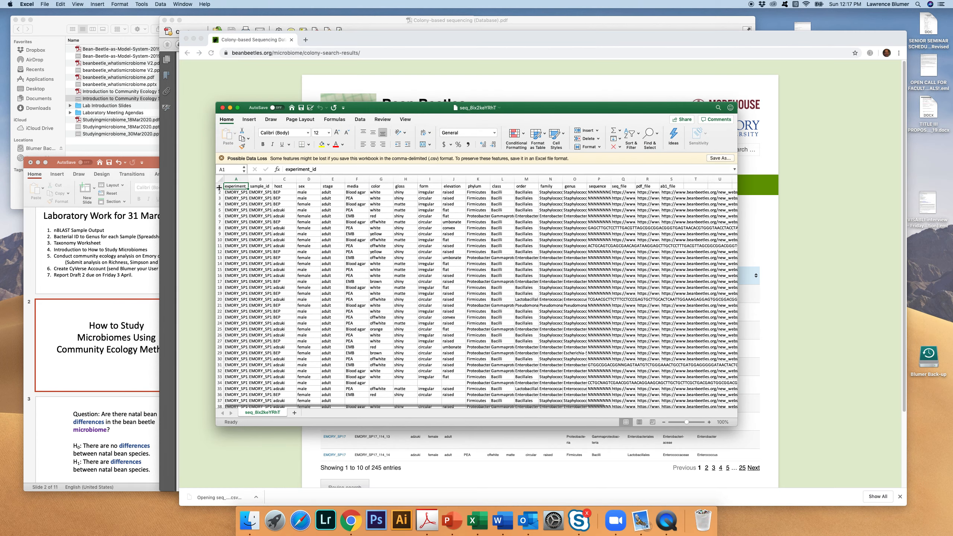
pyautogui.click(45, 4)
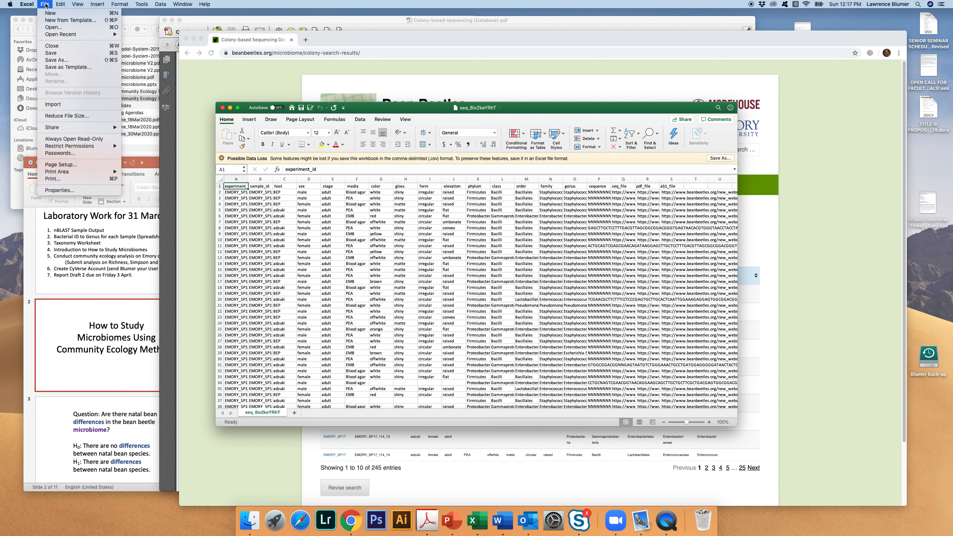
pyautogui.click(56, 60)
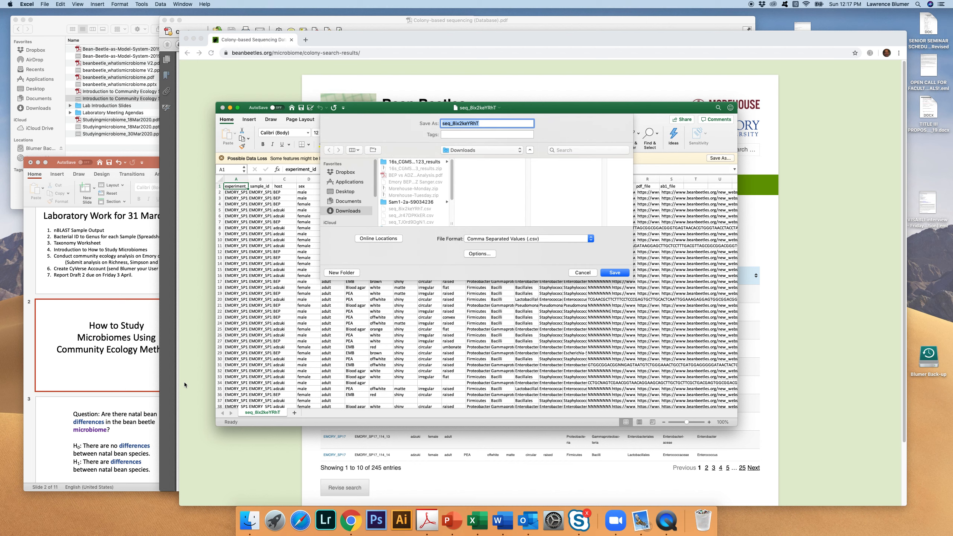
pyautogui.write('Colony Sequence BEP vs ADZ')
pyautogui.click(344, 193)
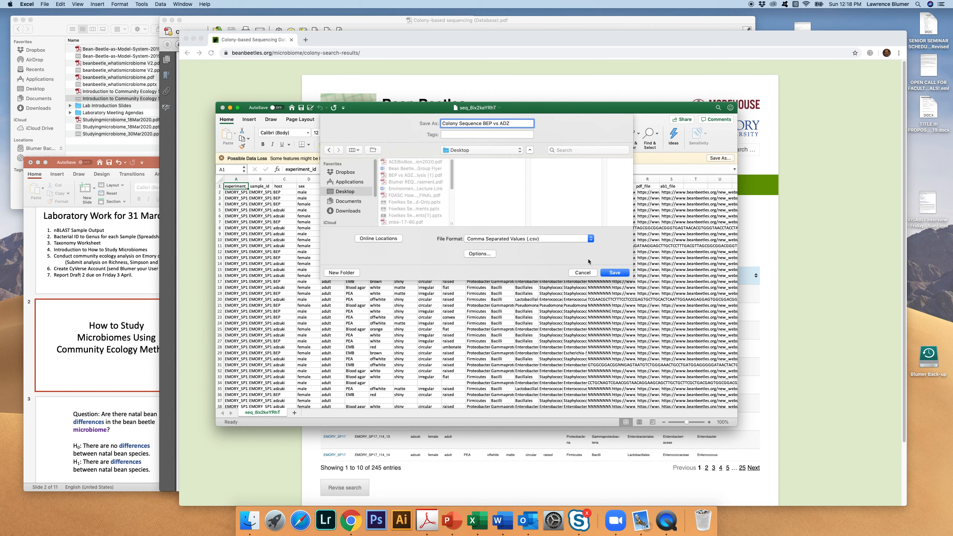
pyautogui.click(610, 273)
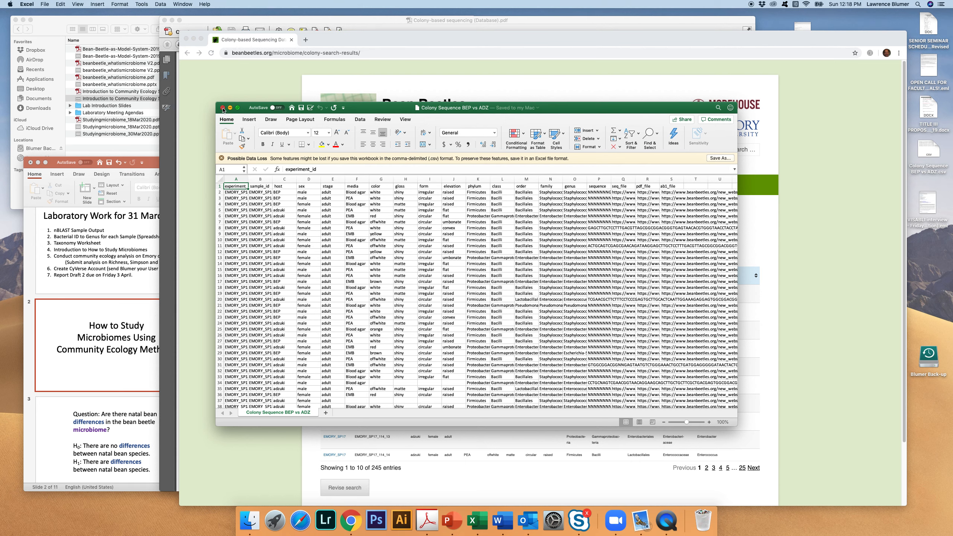
pyautogui.click(223, 107)
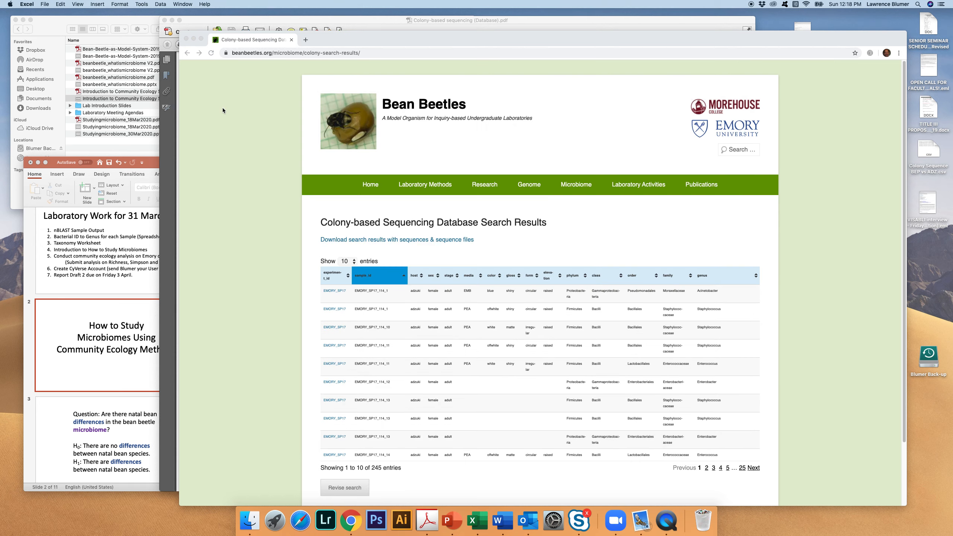
# Open Google Sheets in a new Chrome tab and create a blank spreadsheet.
pyautogui.click(306, 40)
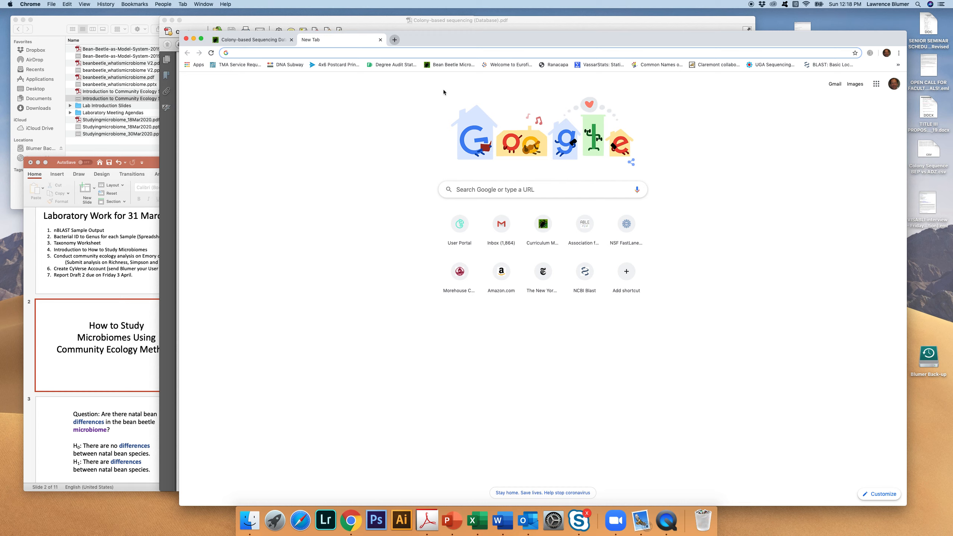
pyautogui.click(876, 84)
pyautogui.scroll(-5, 888, 171)
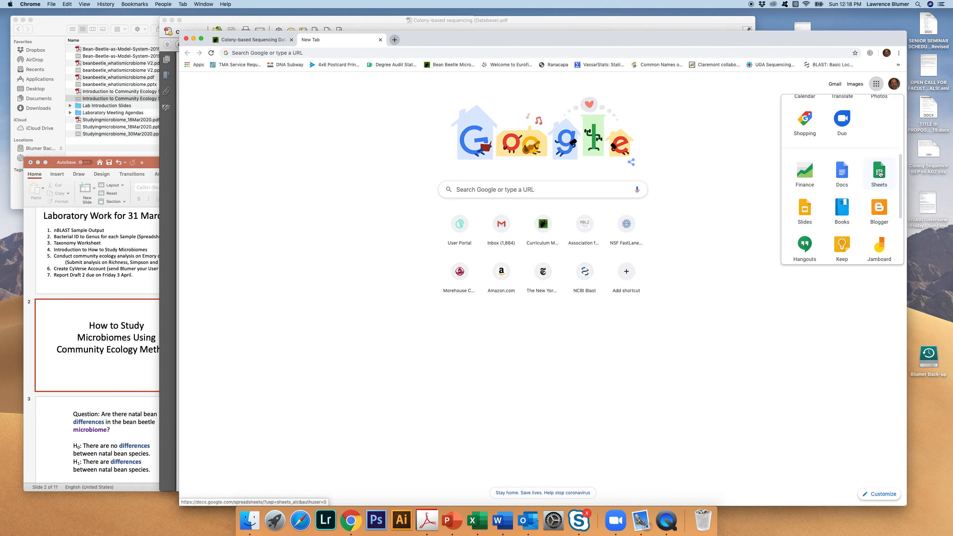
pyautogui.click(879, 173)
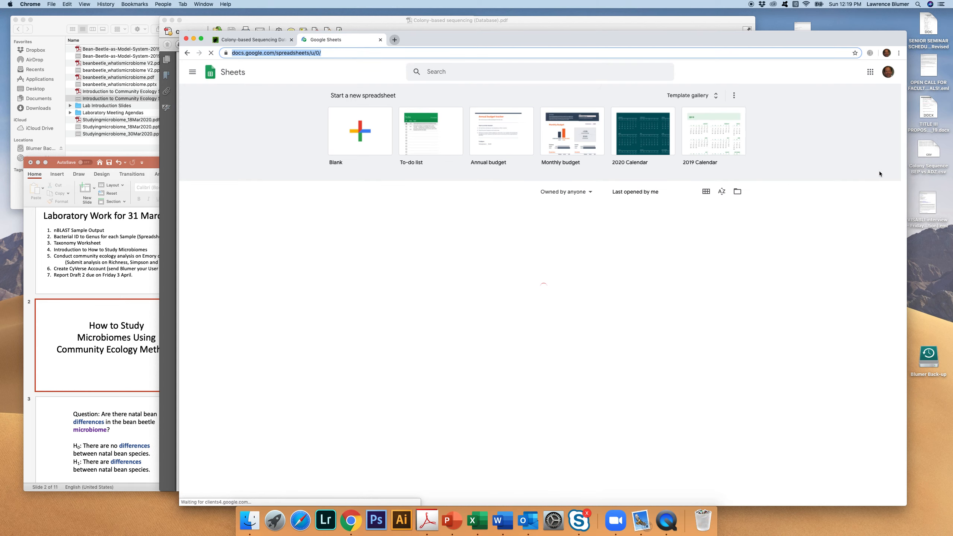
pyautogui.click(361, 131)
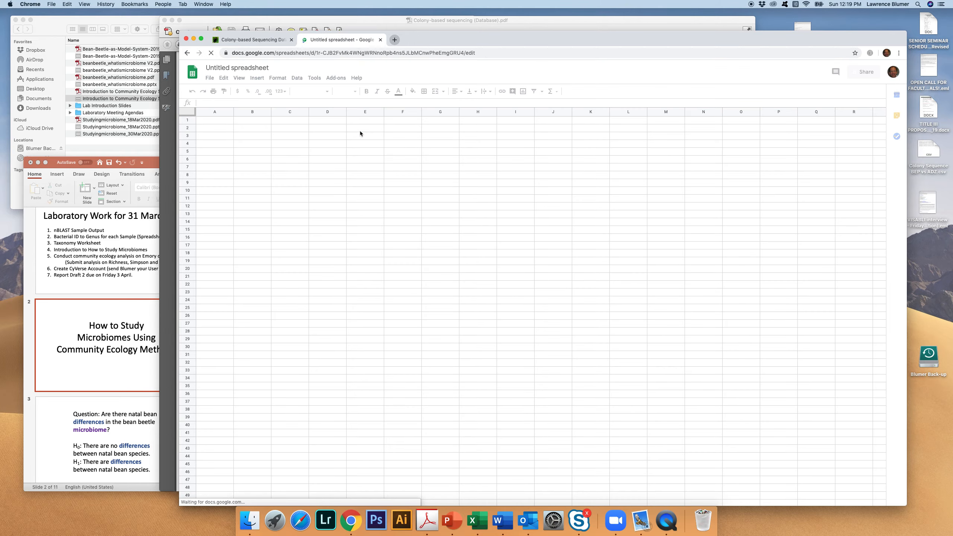
# Import "Colony Sequence BEP vs ADZ.csv" from the Desktop, replacing the spreadsheet and using Comma as the separator type.
pyautogui.click(210, 79)
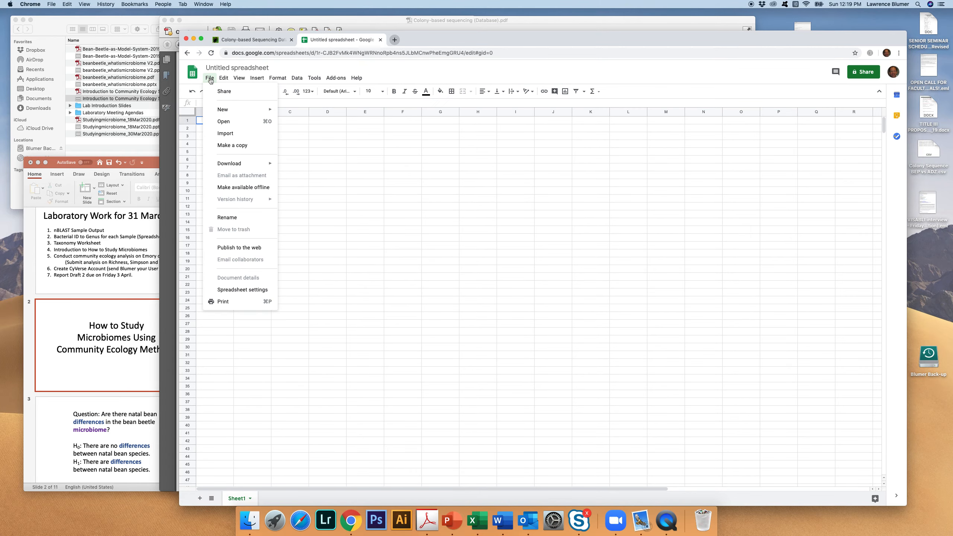
pyautogui.click(231, 136)
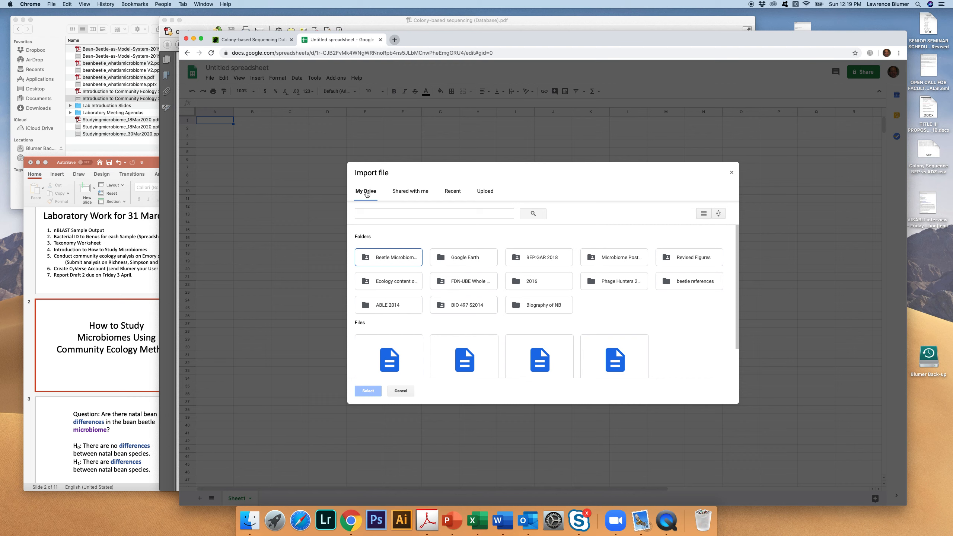
pyautogui.click(485, 191)
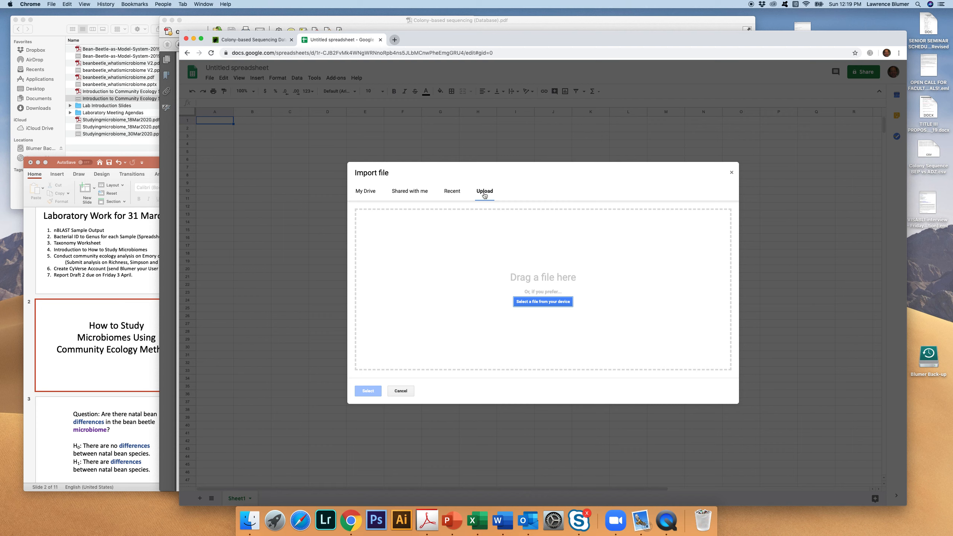
pyautogui.click(539, 303)
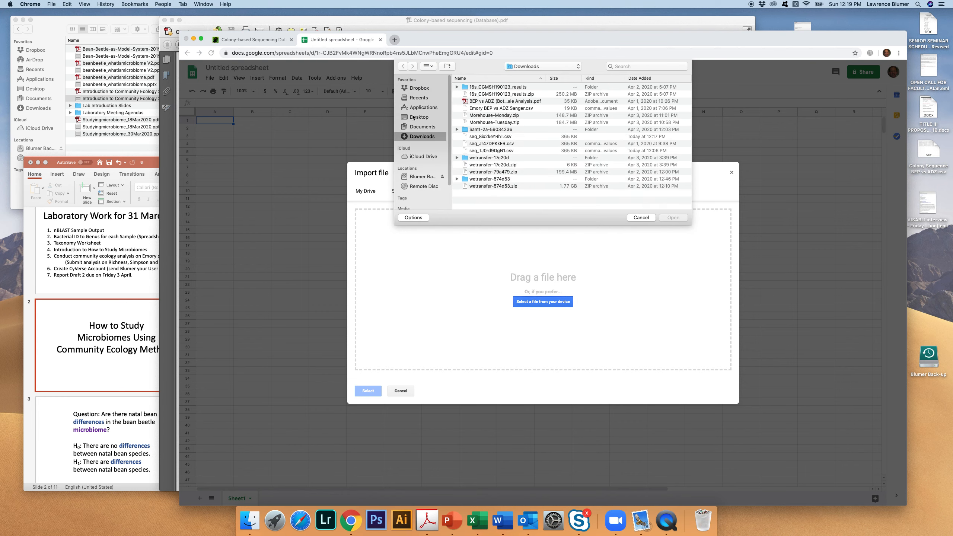
pyautogui.click(413, 118)
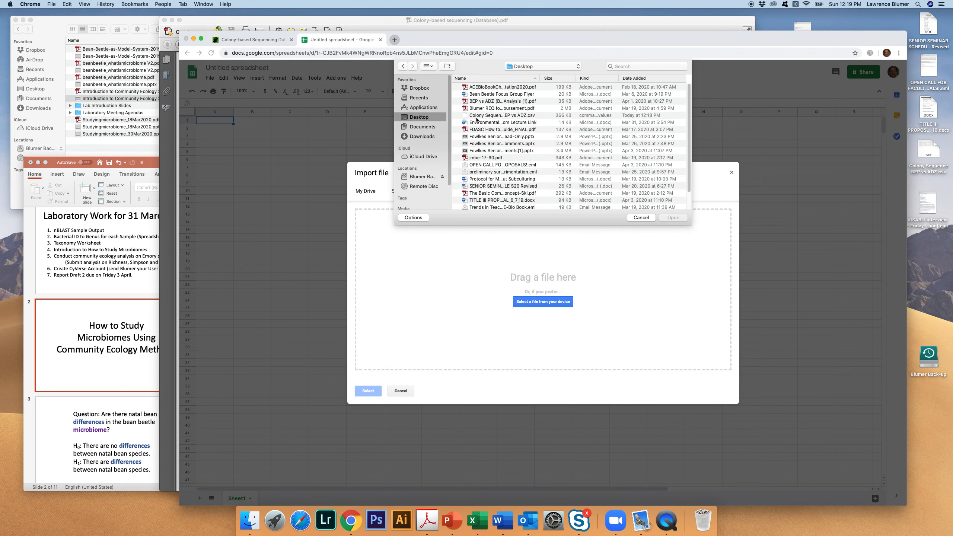
pyautogui.click(473, 116)
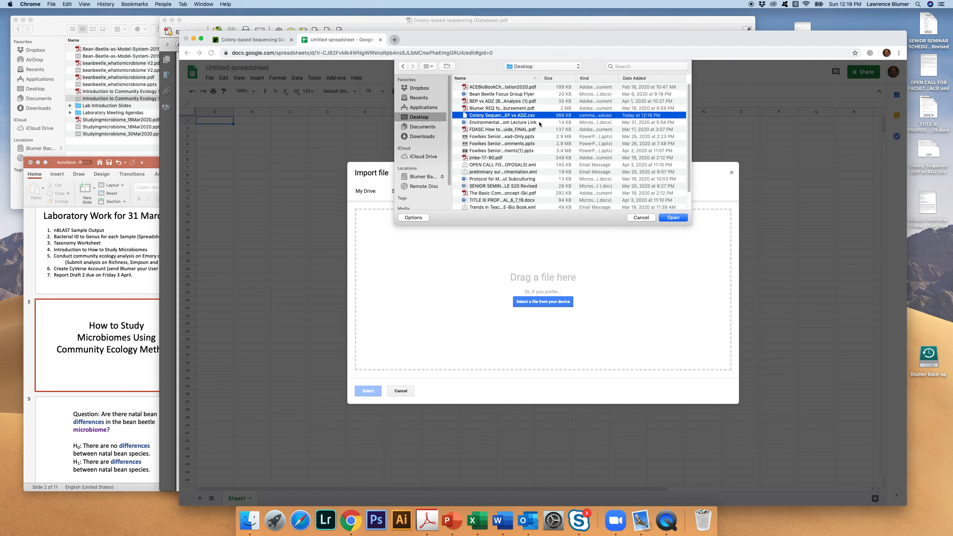
pyautogui.click(670, 218)
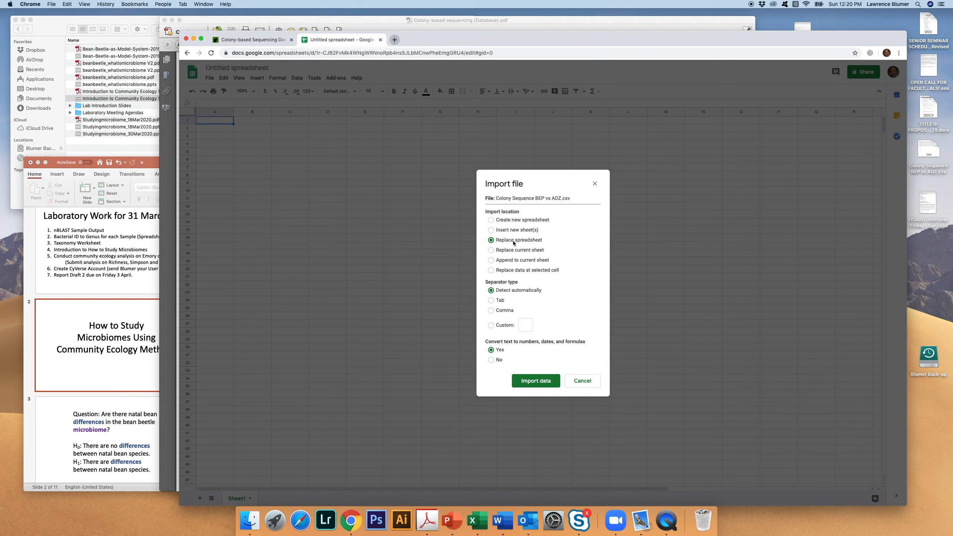
pyautogui.click(492, 311)
pyautogui.click(536, 381)
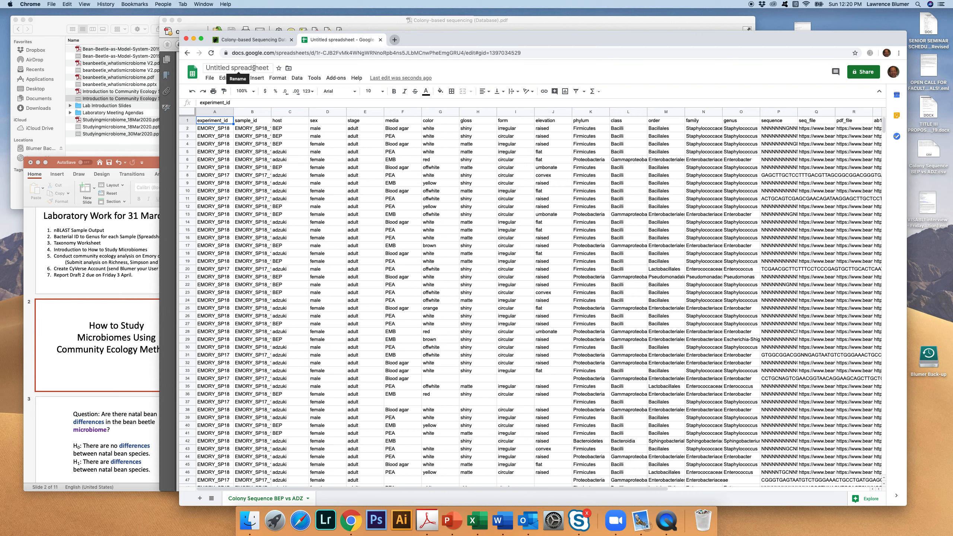
# Rename the untitled spreadsheet "Colony Sequence BEP vs ADZ".
pyautogui.click(269, 69)
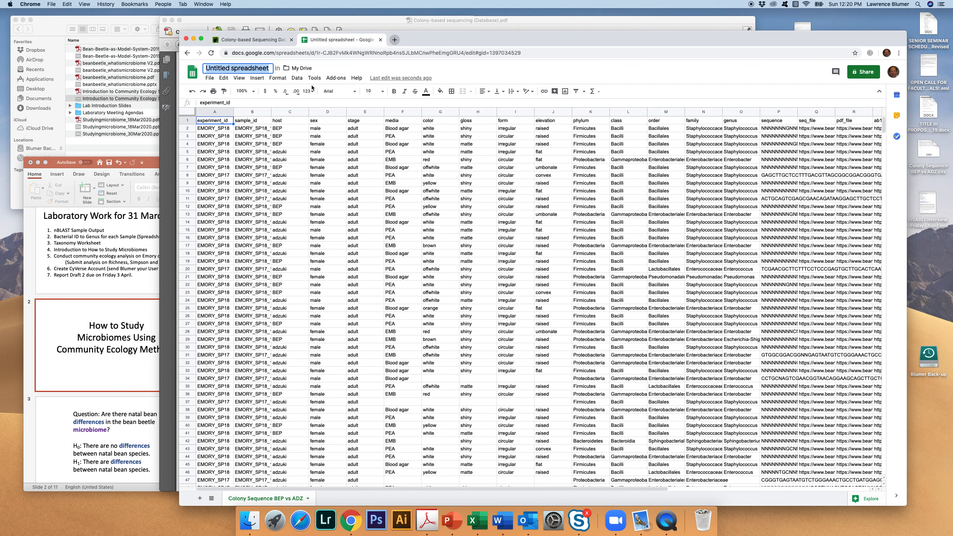
pyautogui.write('Con')
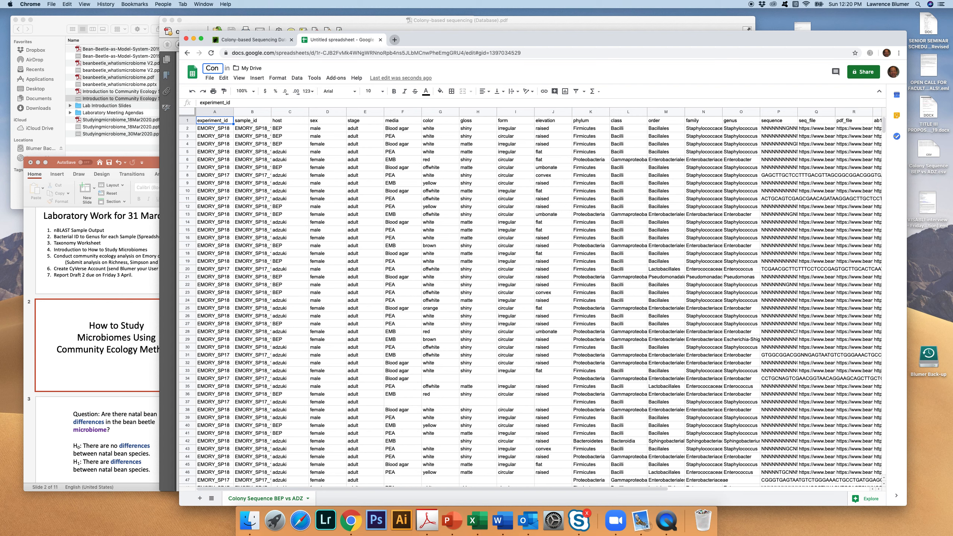
pyautogui.write('ony Sequence ')
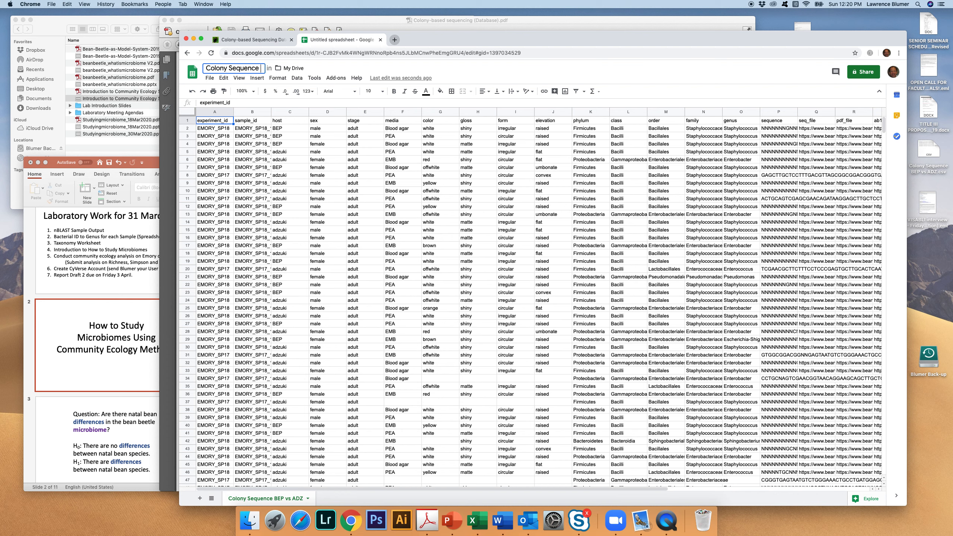
pyautogui.write('BEP vs ADZ')
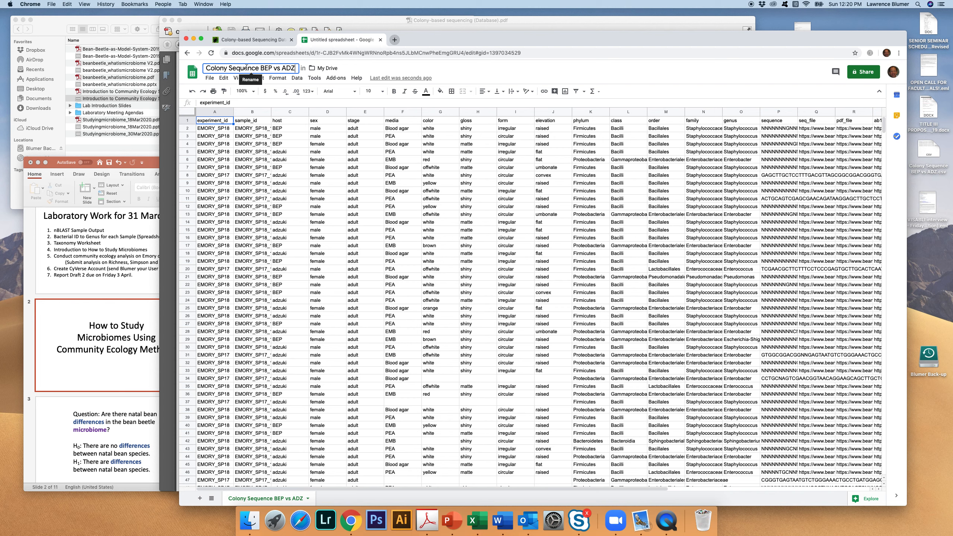
# Rename the imported data sheet "Raw Data".
pyautogui.doubleClick(261, 499)
pyautogui.write('Raw D')
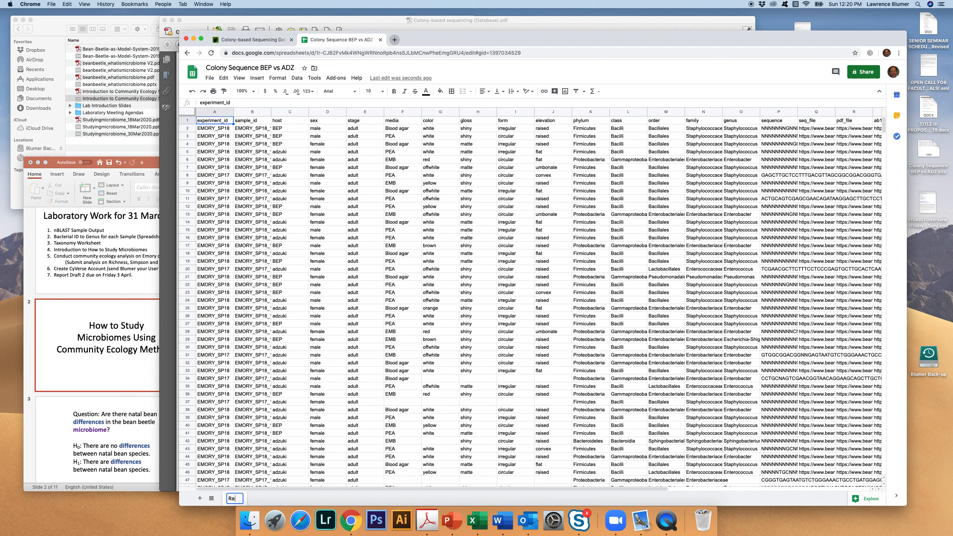
pyautogui.write('ata')
pyautogui.press('Return')
# Copy the Raw Data sheet into the existing "Colony Sequence BEP vs ADZ" spreadsheet in My Drive and dismiss the confirmation.
pyautogui.click(258, 500)
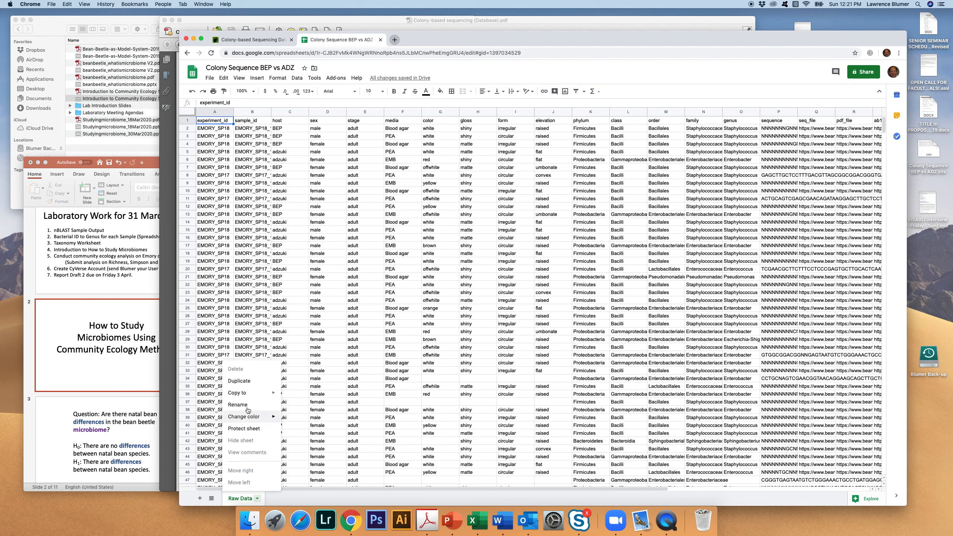
pyautogui.moveTo(250, 393)
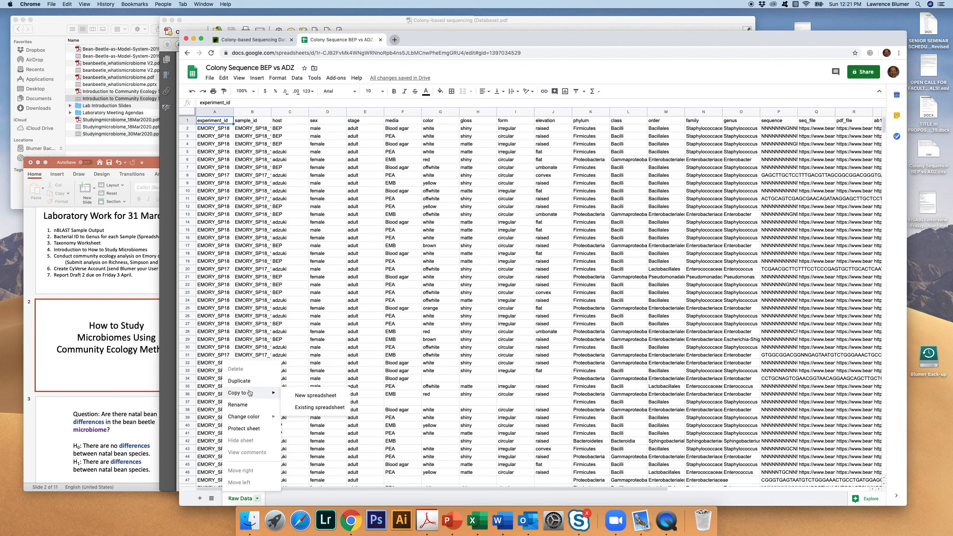
pyautogui.click(313, 407)
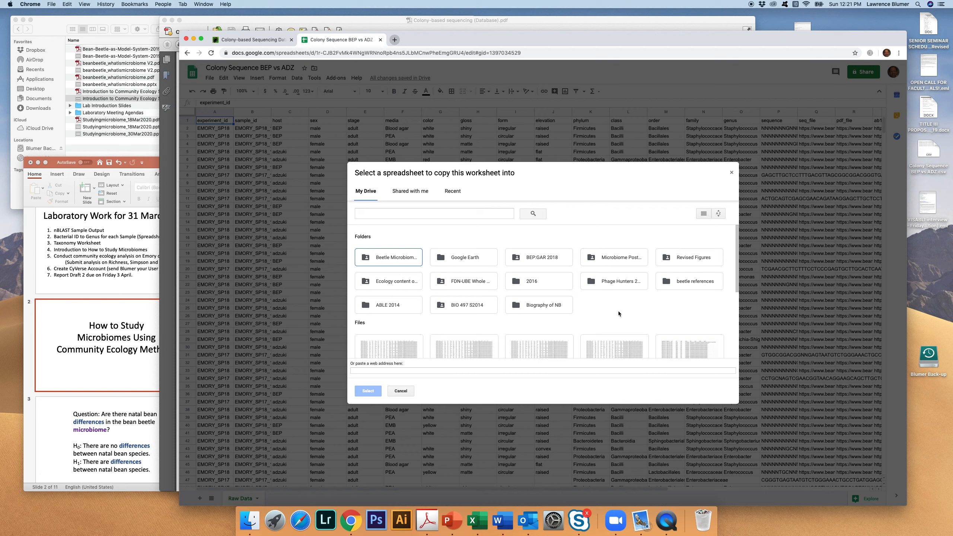
pyautogui.scroll(-3, 618, 311)
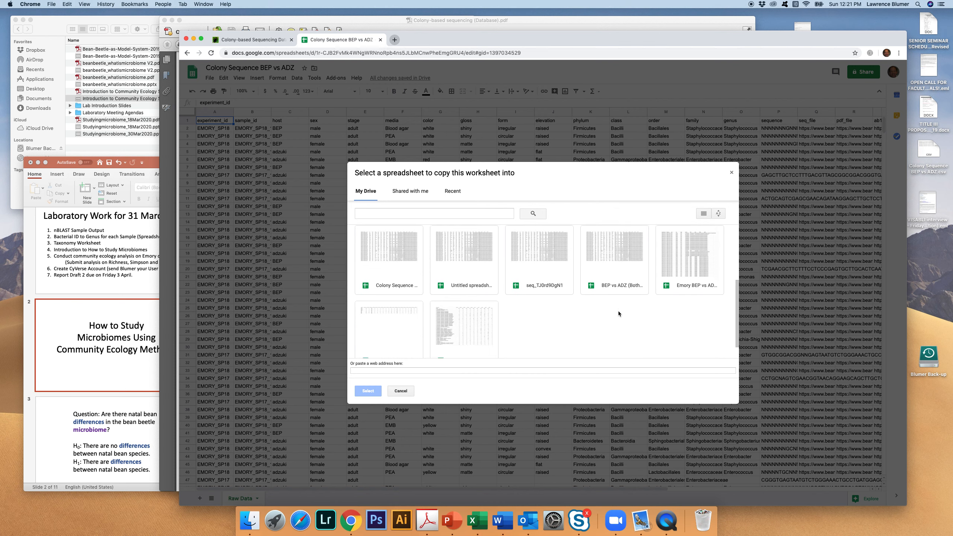
pyautogui.click(390, 287)
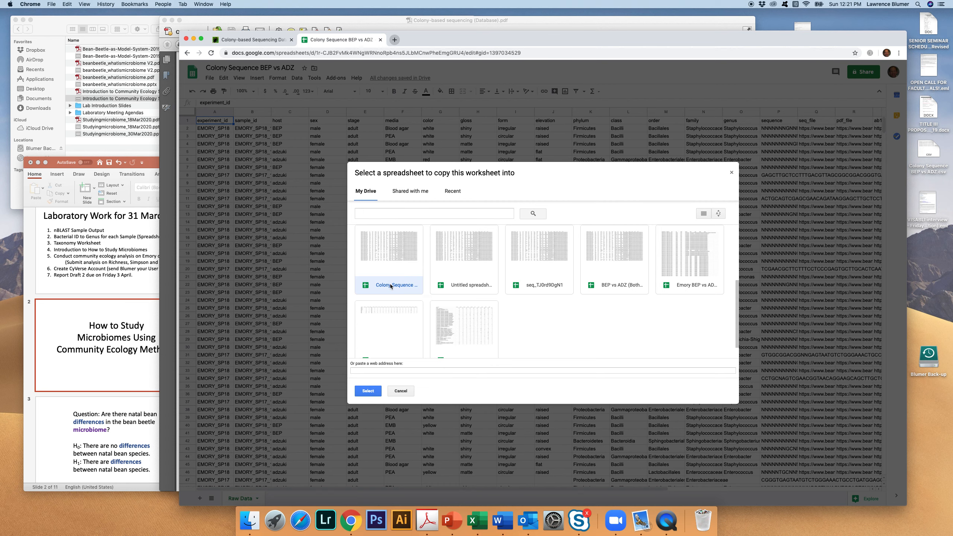
pyautogui.click(368, 392)
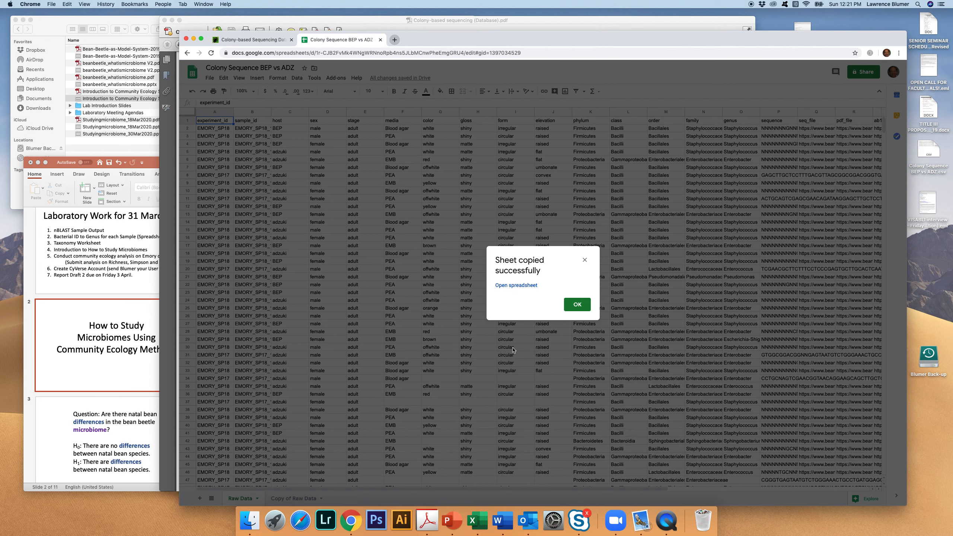
pyautogui.click(573, 307)
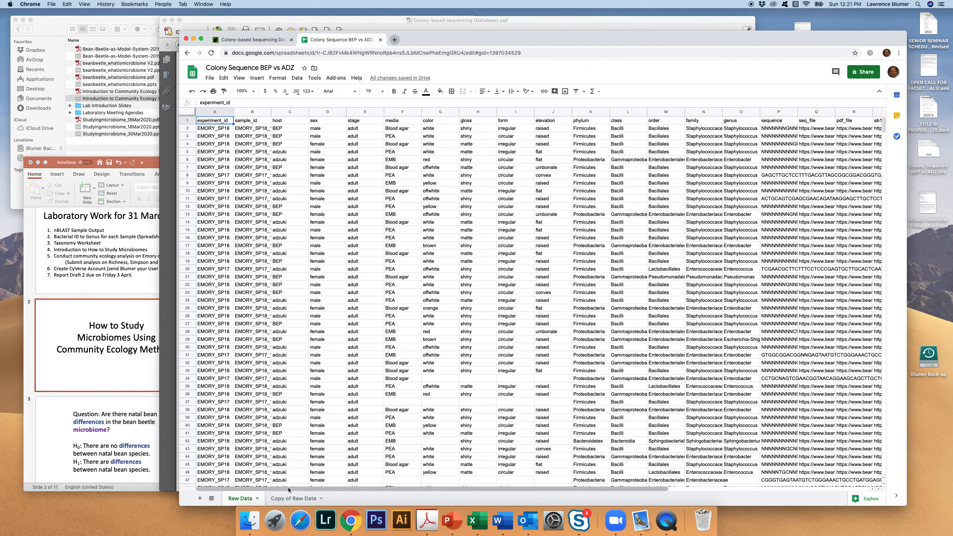
# Rename the copied sheet "Reduced Raw Data".
pyautogui.click(293, 499)
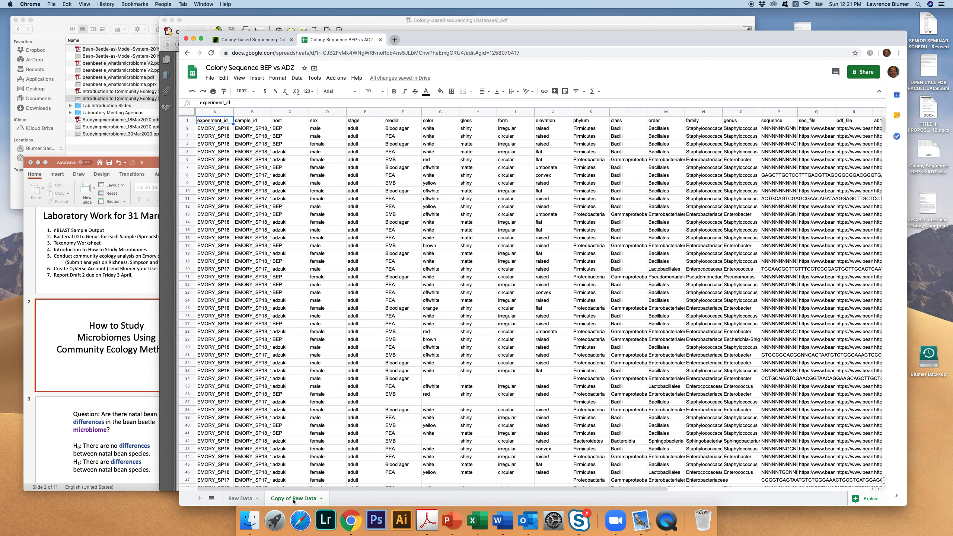
pyautogui.doubleClick(293, 500)
pyautogui.write('Reduced Raw Data')
pyautogui.press('Return')
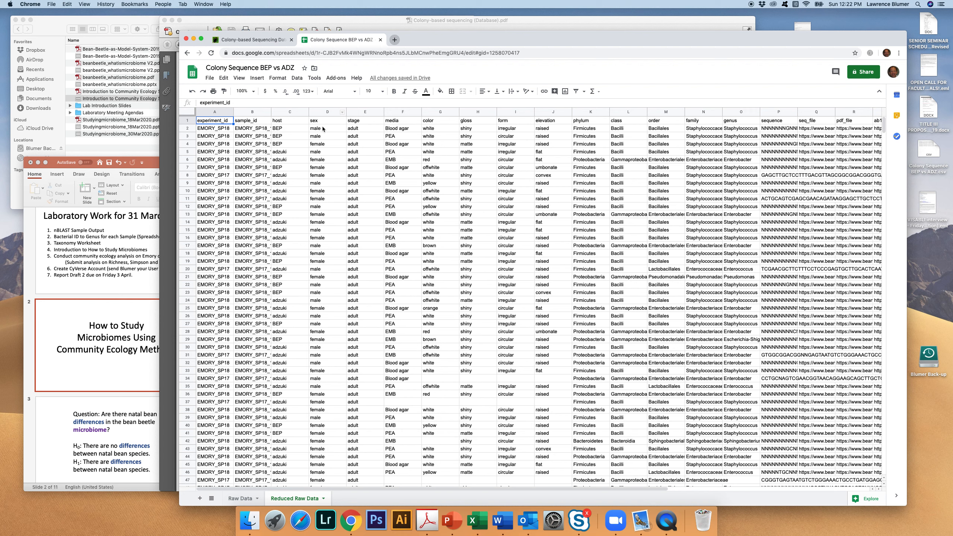
# Delete columns E to J, stage through elevation, from the Reduced Raw Data sheet.
pyautogui.click(360, 112)
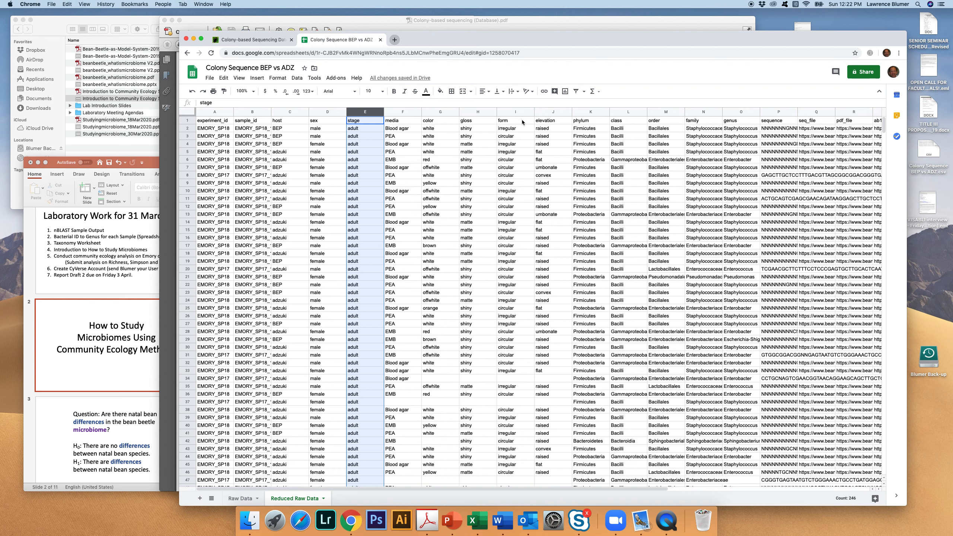
pyautogui.keyDown('shift'); pyautogui.click(558, 111); pyautogui.keyUp('shift')
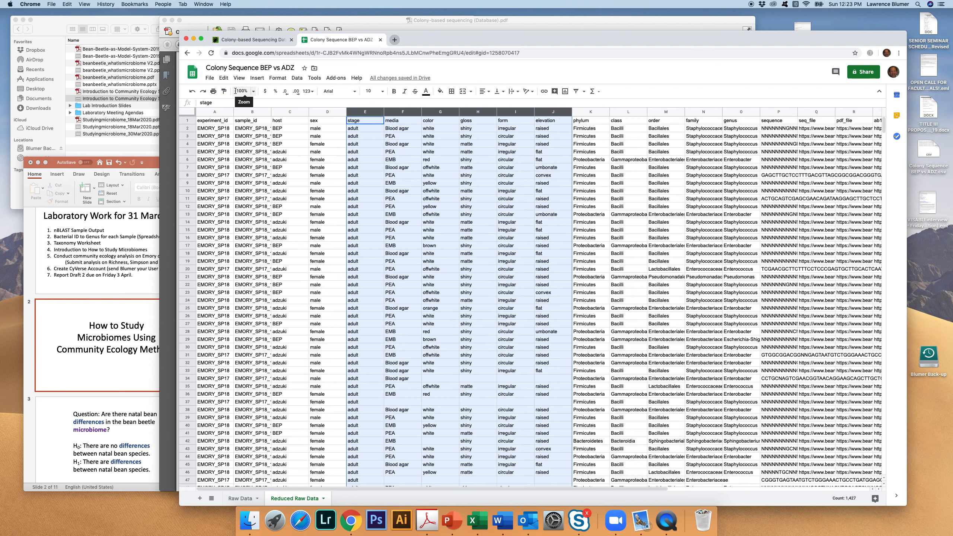
pyautogui.click(224, 79)
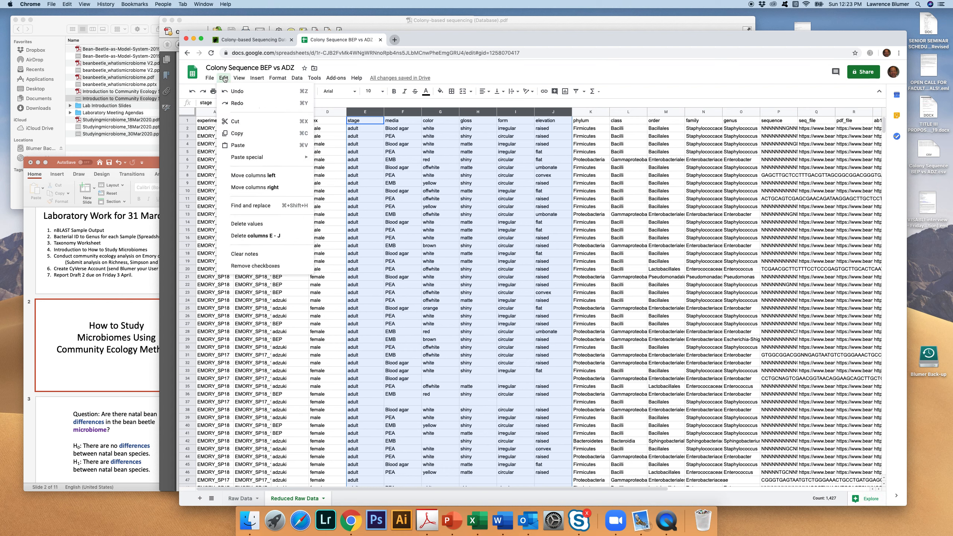
pyautogui.click(243, 236)
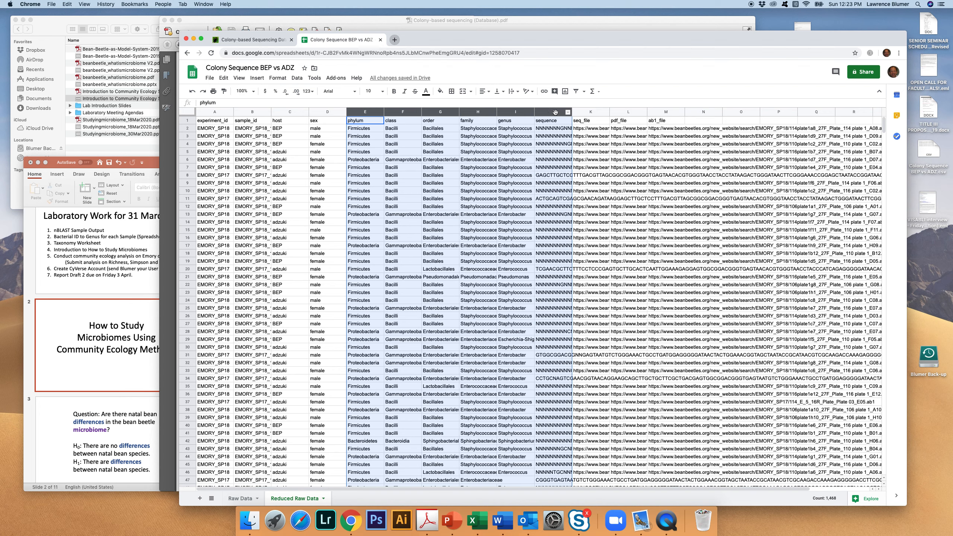
# Delete columns J to M, sequence through ab1_file, from the Reduced Raw Data sheet.
pyautogui.click(561, 112)
pyautogui.click(597, 112)
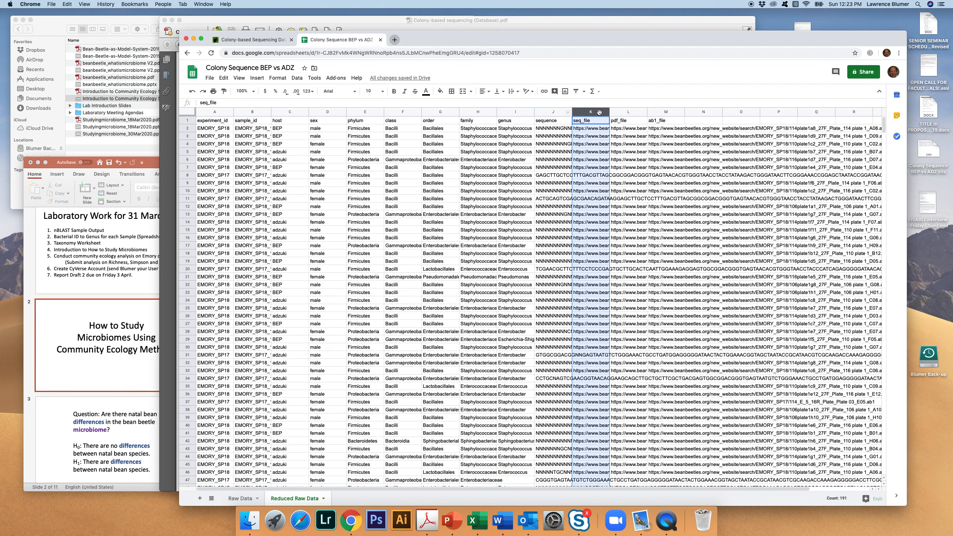
pyautogui.click(555, 111)
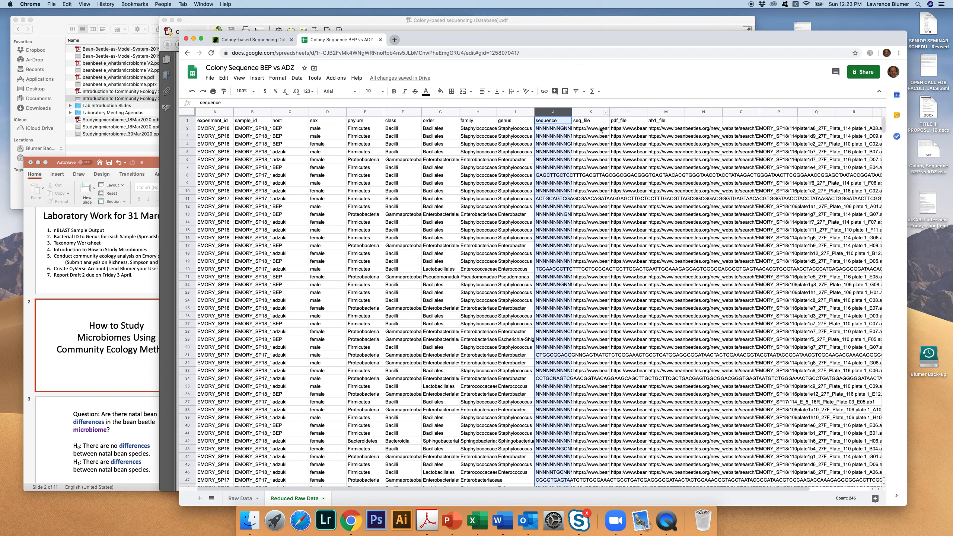
pyautogui.keyDown('shift'); pyautogui.click(675, 110); pyautogui.keyUp('shift')
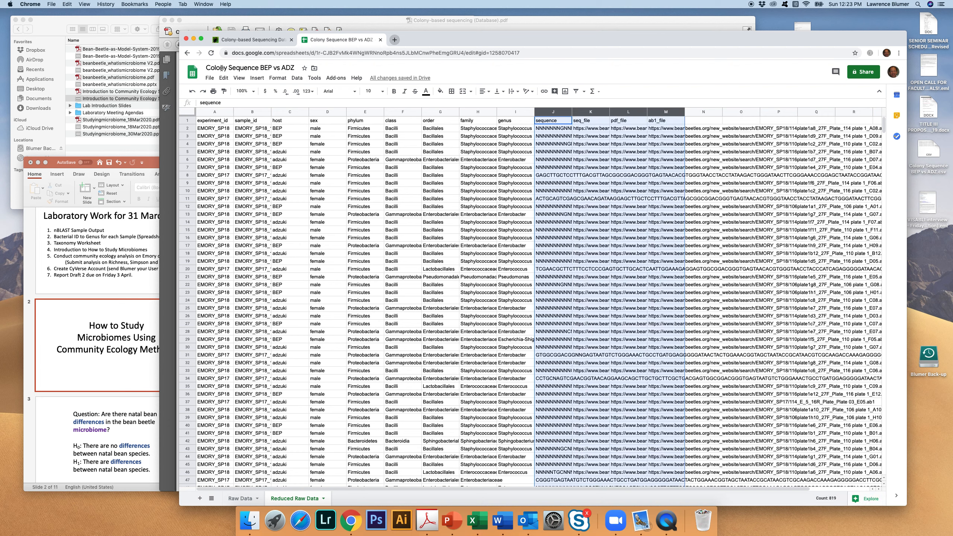
pyautogui.click(210, 78)
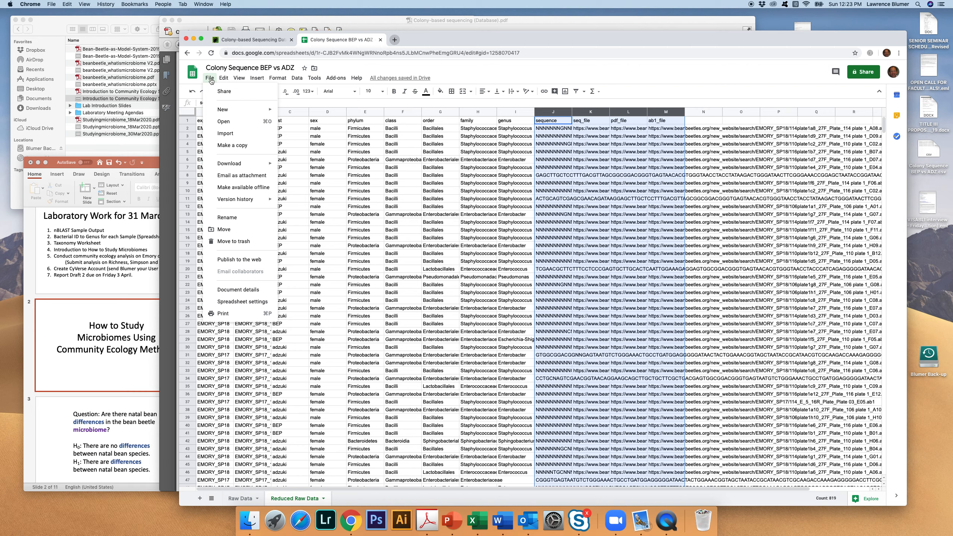
pyautogui.moveTo(224, 78)
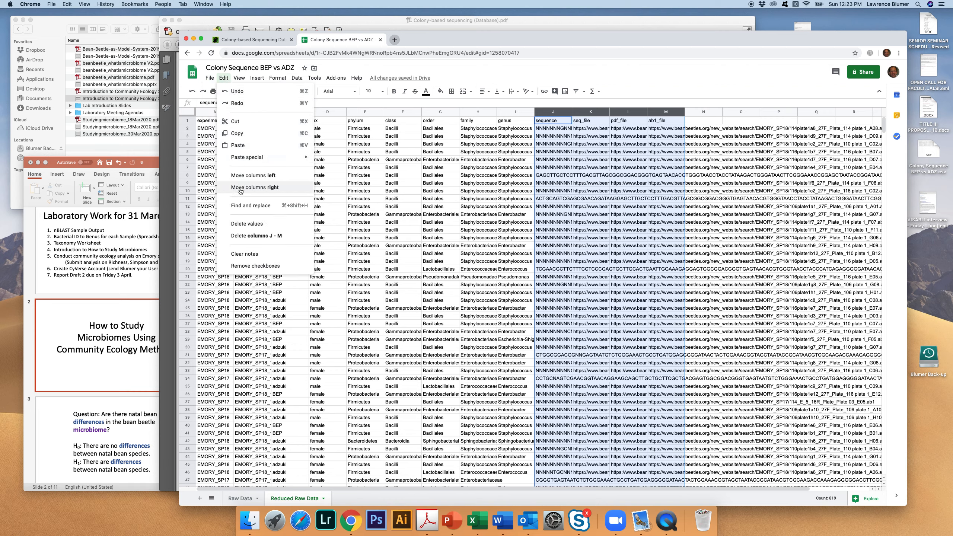
pyautogui.click(241, 236)
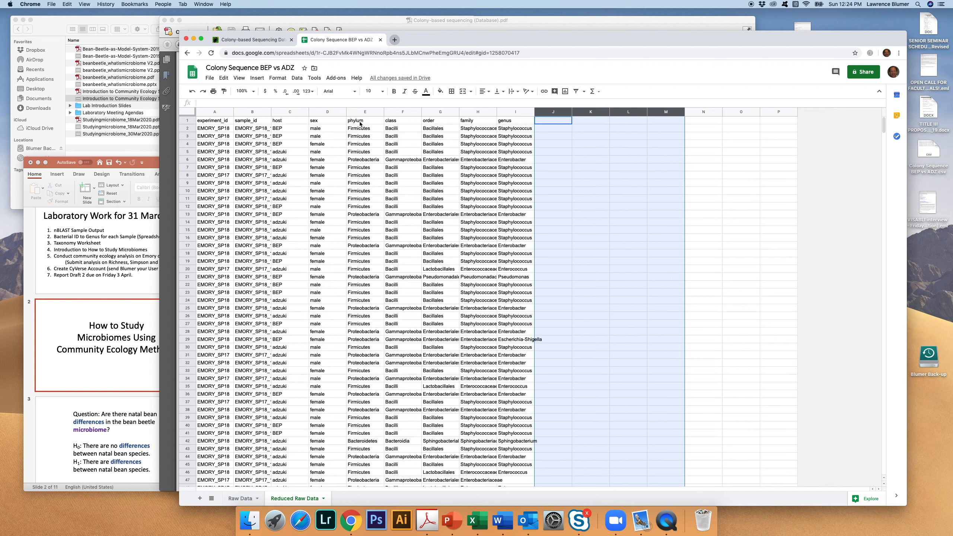
pyautogui.click(210, 78)
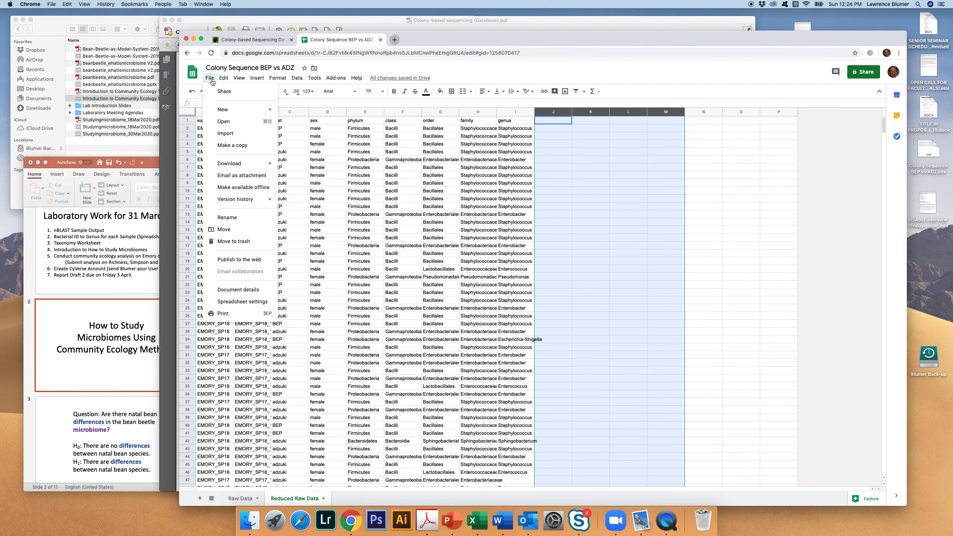
pyautogui.moveTo(336, 77)
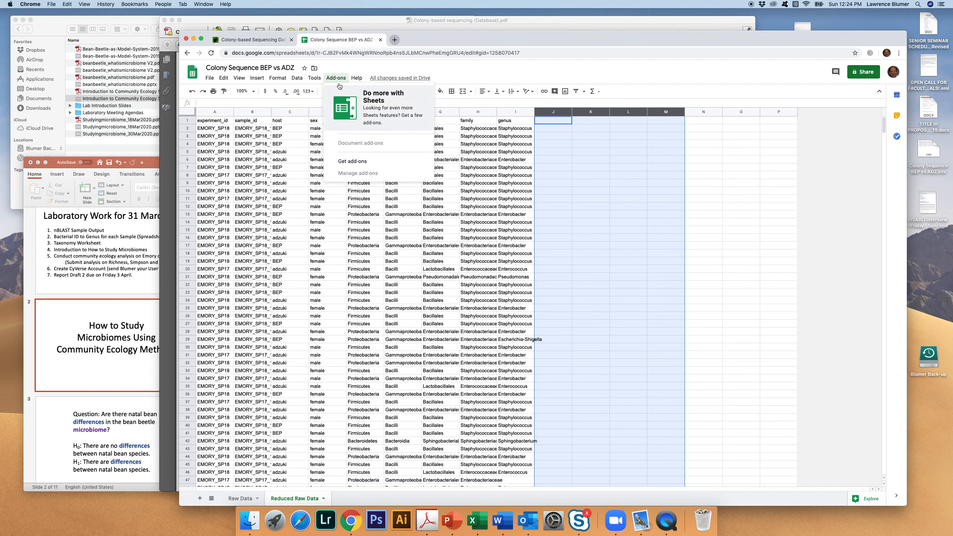
pyautogui.click(484, 67)
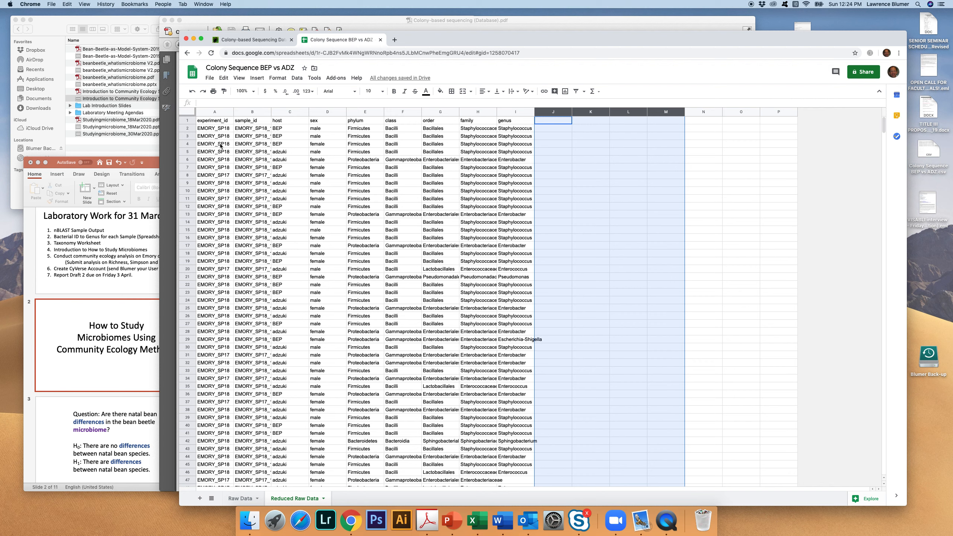
# Select the full data range A1:I246 on the Reduced Raw Data sheet, including the header row.
pyautogui.click(210, 128)
pyautogui.click(203, 122)
pyautogui.moveTo(203, 122); pyautogui.dragTo(329, 140)
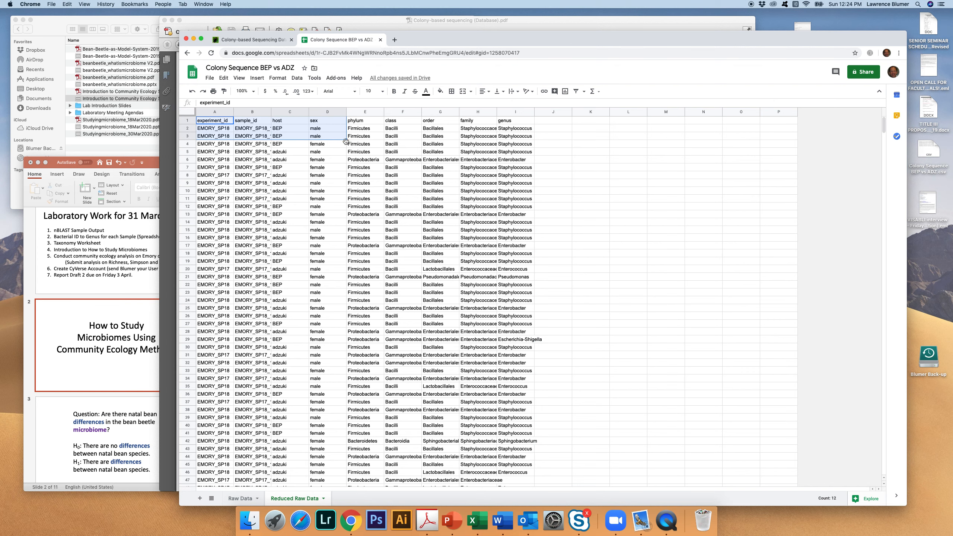
pyautogui.keyDown('shift'); pyautogui.click(522, 124); pyautogui.keyUp('shift')
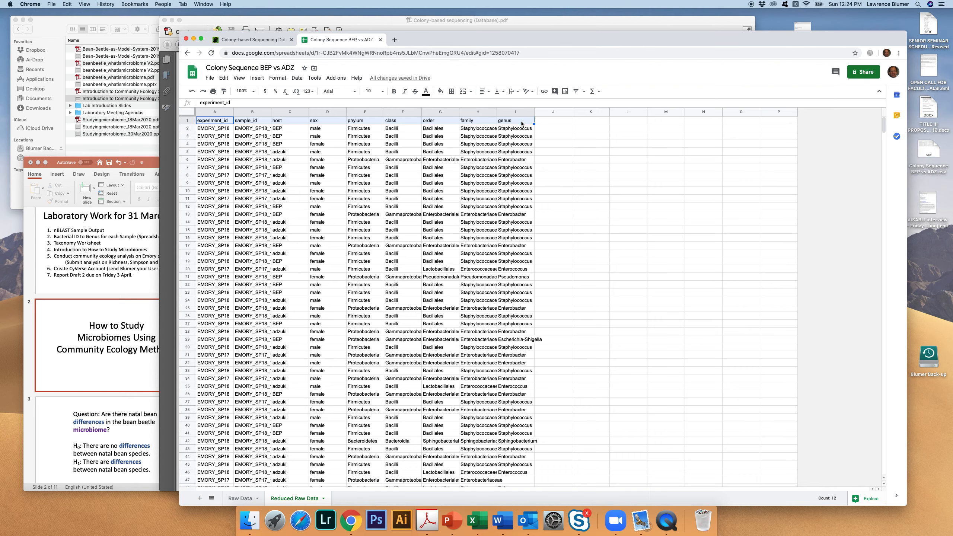
pyautogui.scroll(-20, 470, 388)
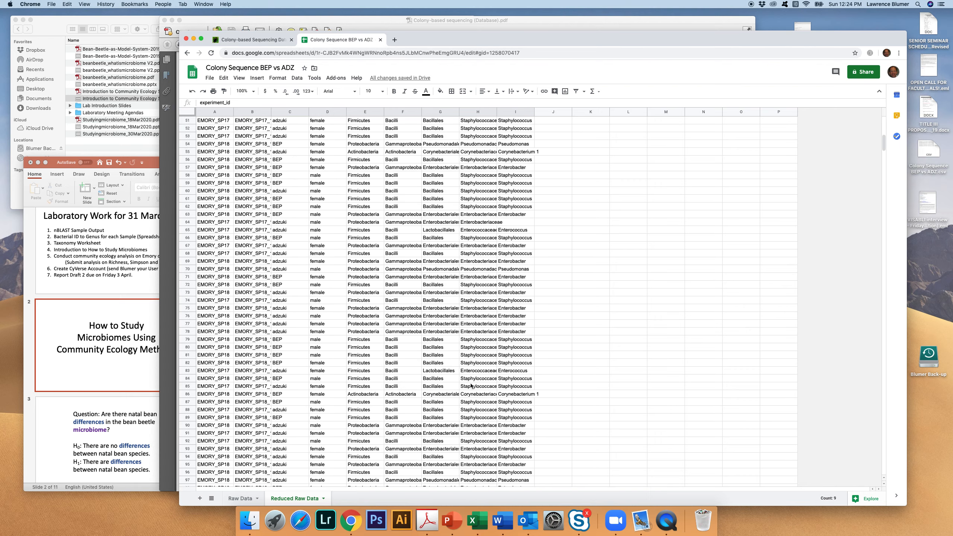
pyautogui.scroll(-10, 473, 382)
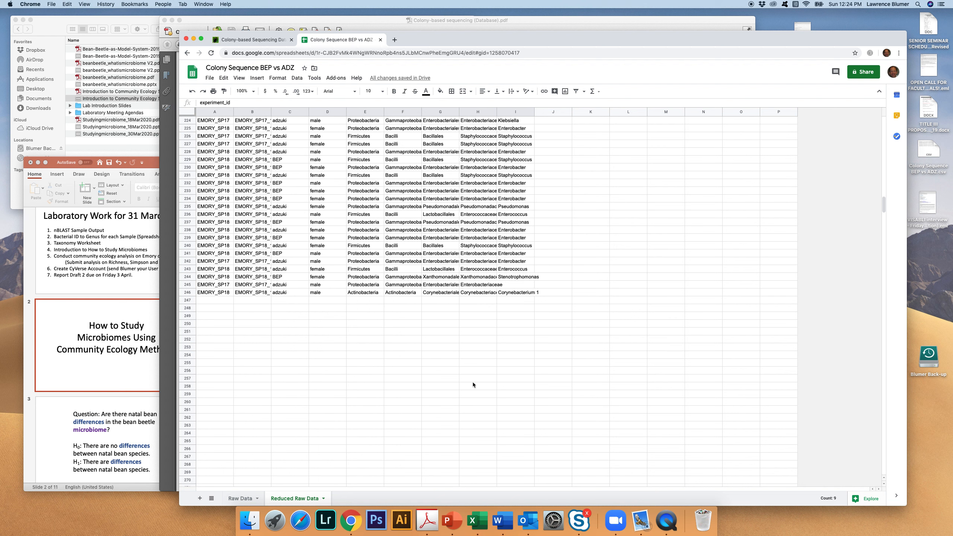
pyautogui.keyDown('shift'); pyautogui.click(524, 247); pyautogui.keyUp('shift')
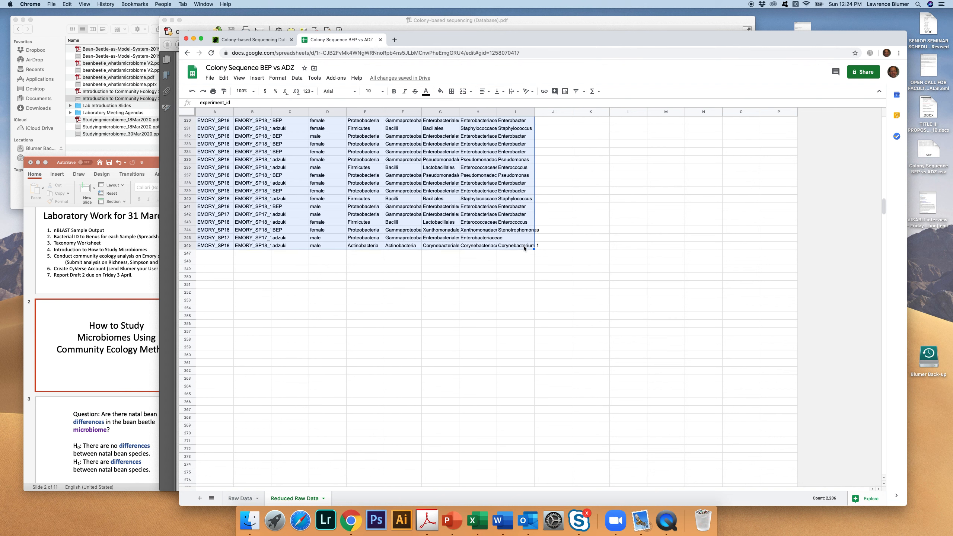
pyautogui.scroll(2, 494, 318)
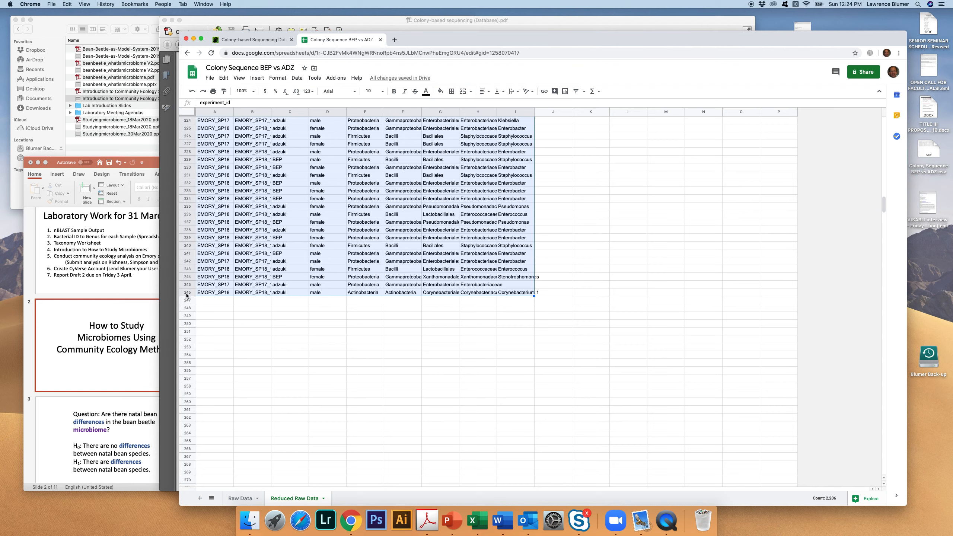
pyautogui.scroll(20, 391, 355)
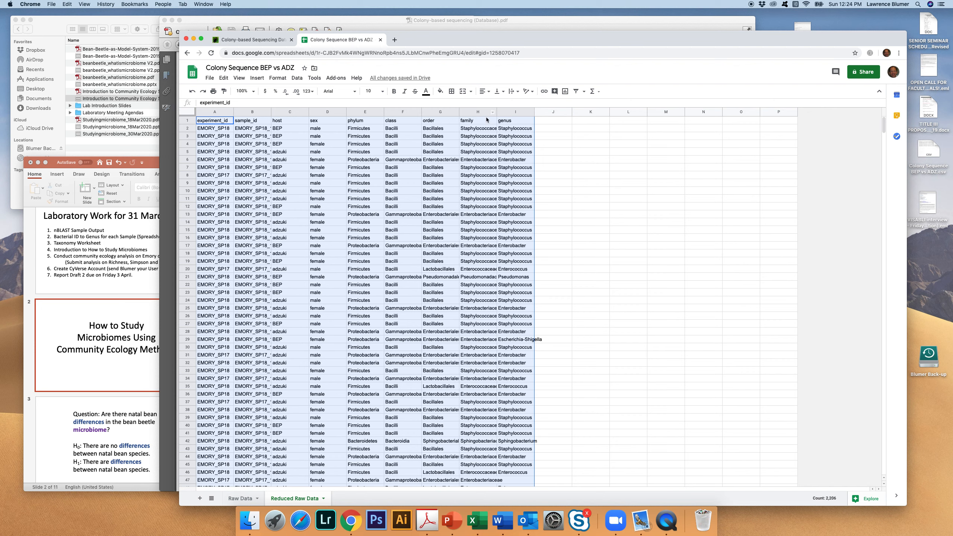
pyautogui.click(297, 78)
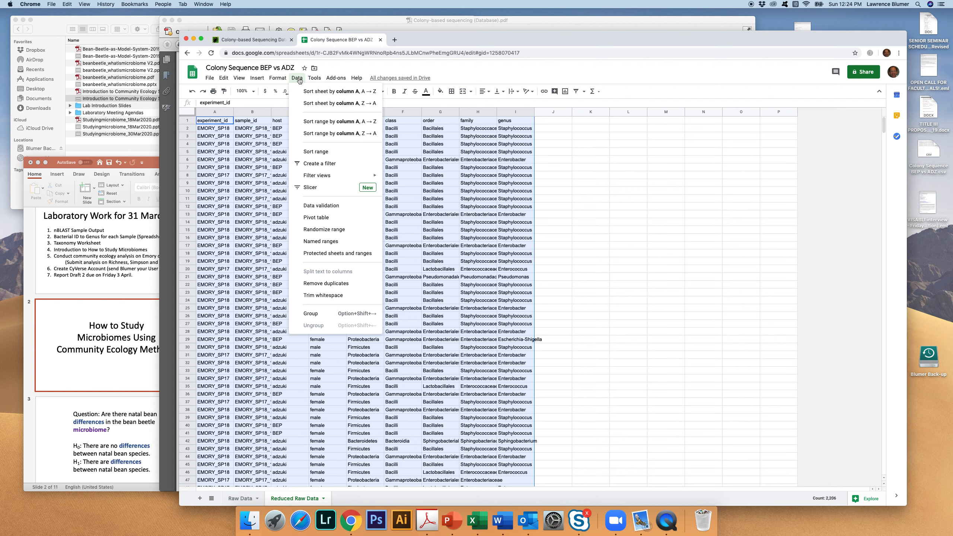
pyautogui.click(311, 218)
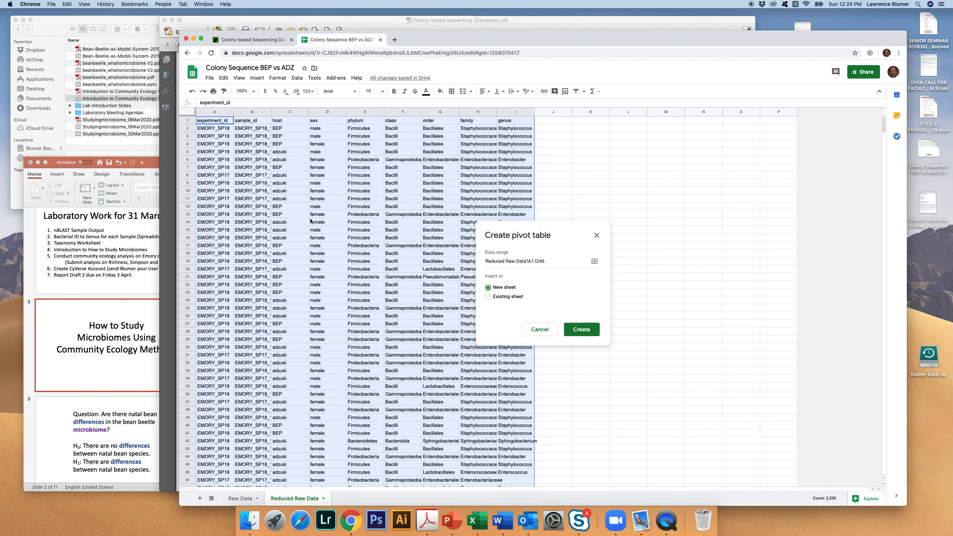
pyautogui.click(488, 297)
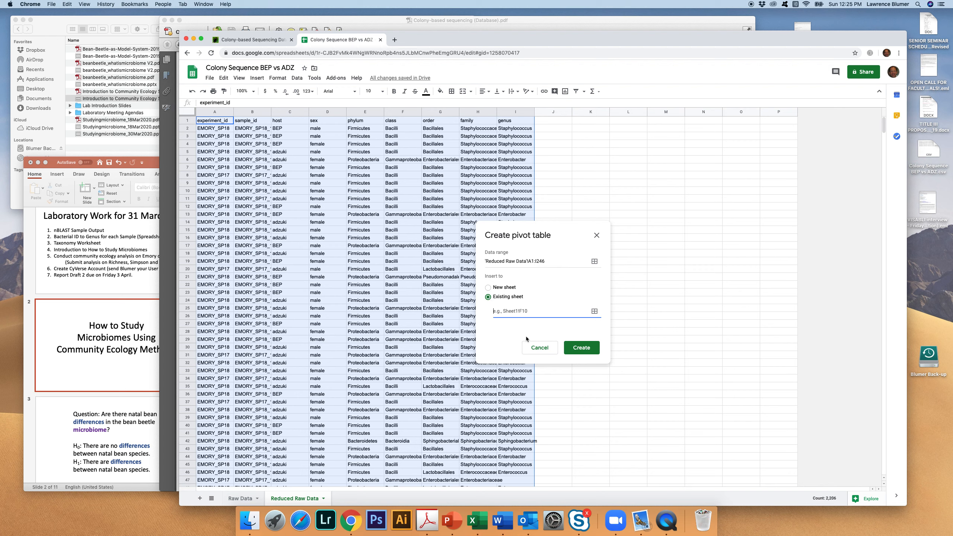
pyautogui.click(583, 349)
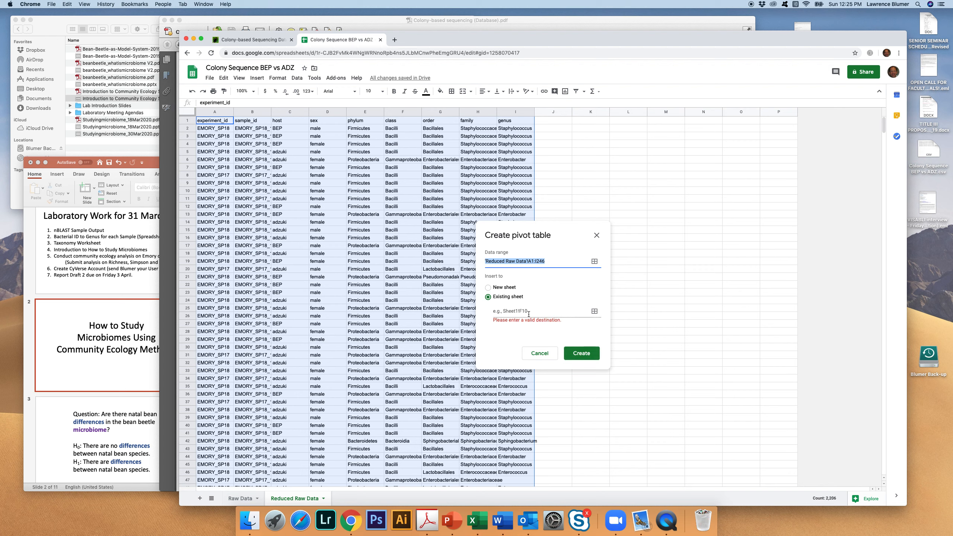
pyautogui.click(540, 353)
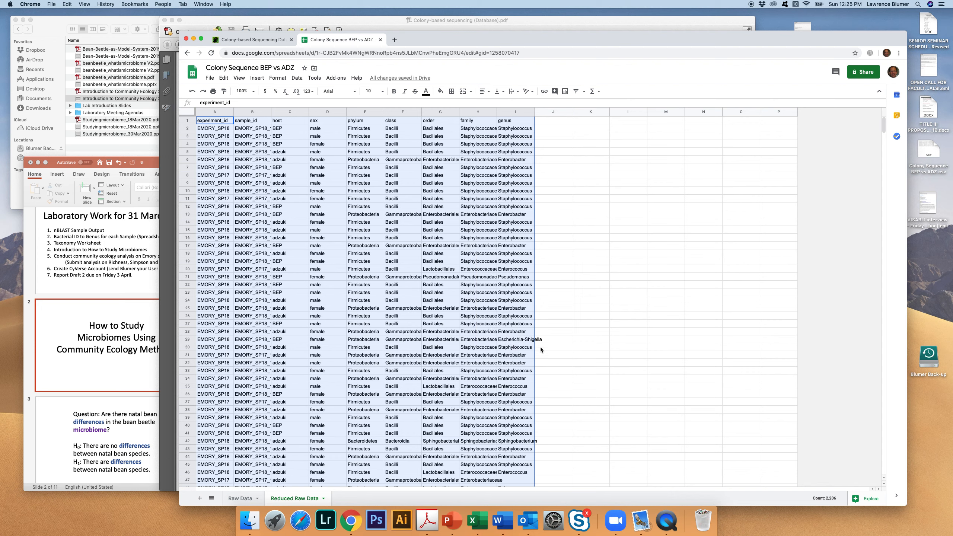
# Create a pivot table from the selected Reduced Raw Data range A1:I246 on a new sheet.
pyautogui.click(298, 80)
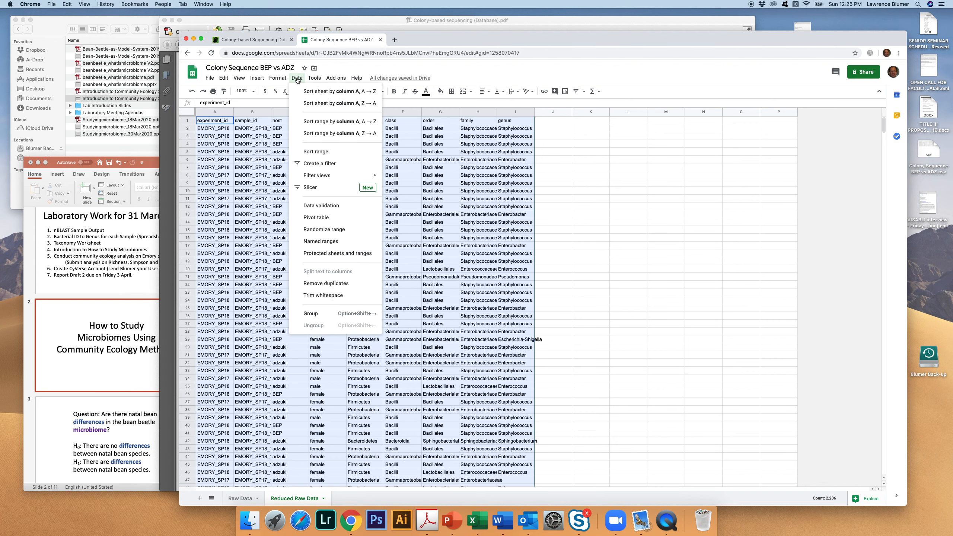
pyautogui.click(312, 218)
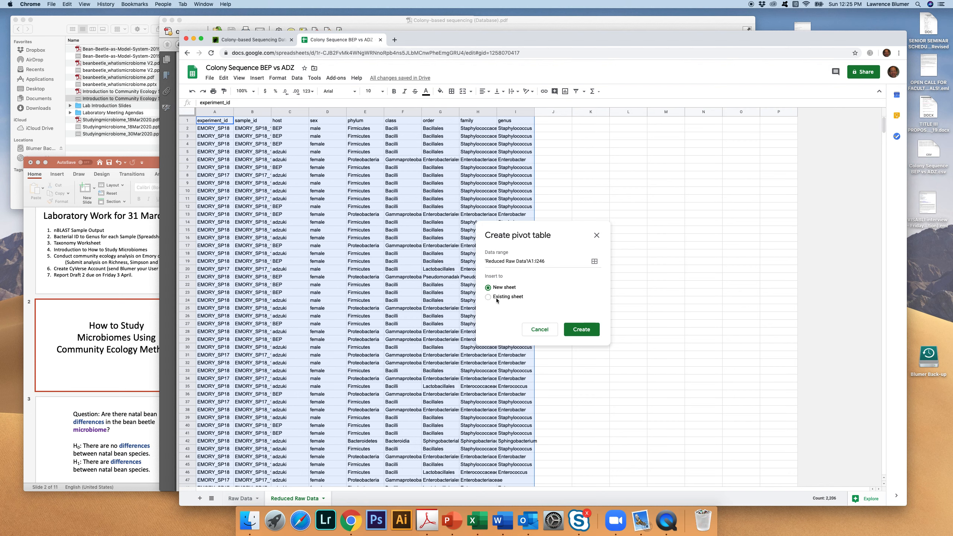
pyautogui.click(581, 329)
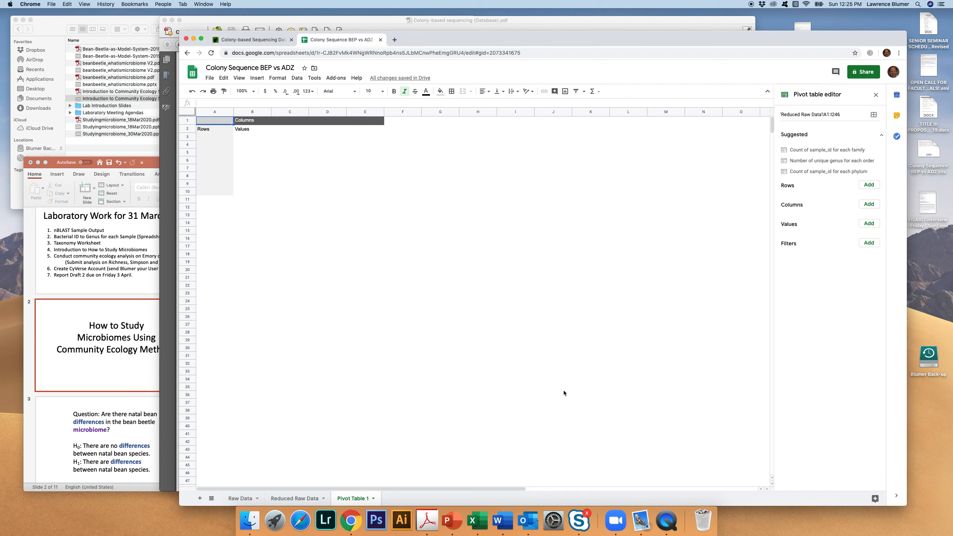
# Add host and sex as the pivot table's row groupings.
pyautogui.click(869, 188)
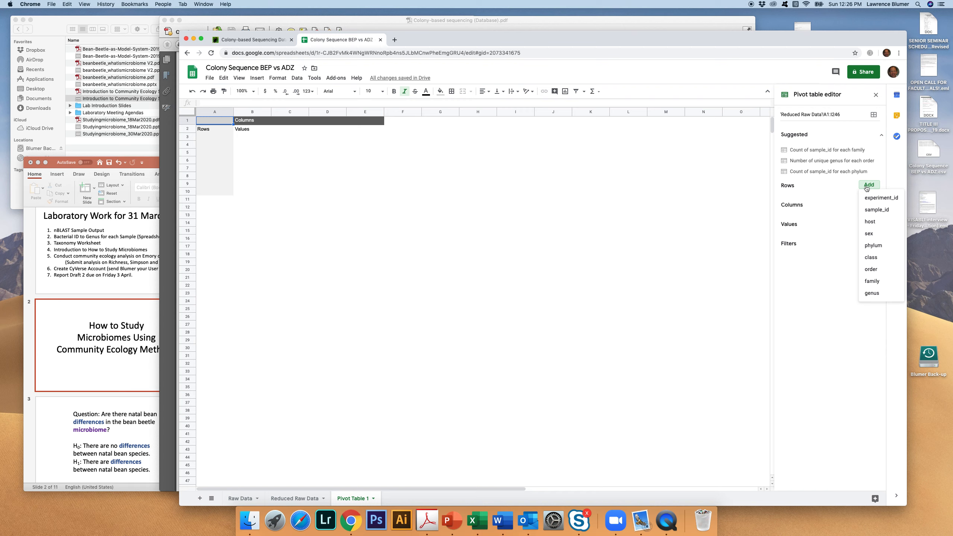
pyautogui.click(870, 222)
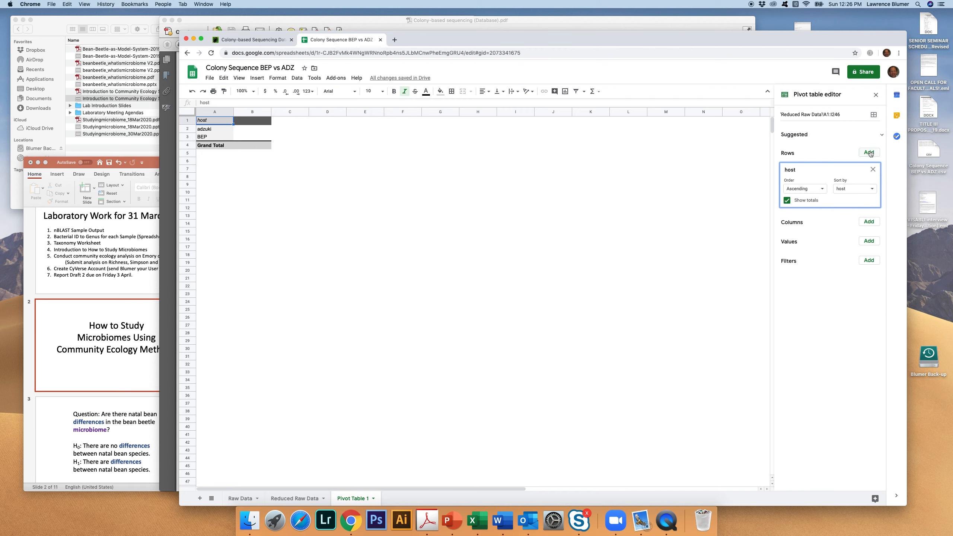
pyautogui.click(870, 153)
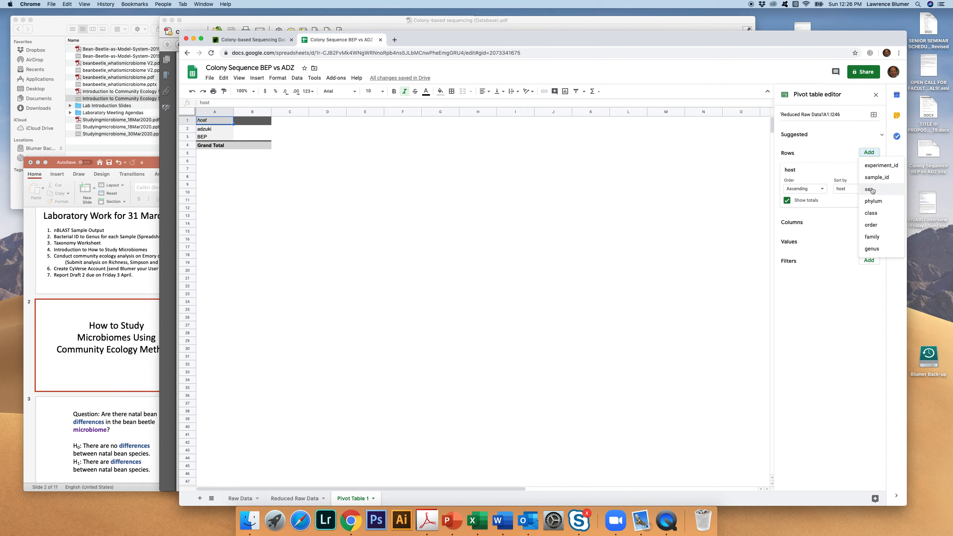
pyautogui.click(871, 190)
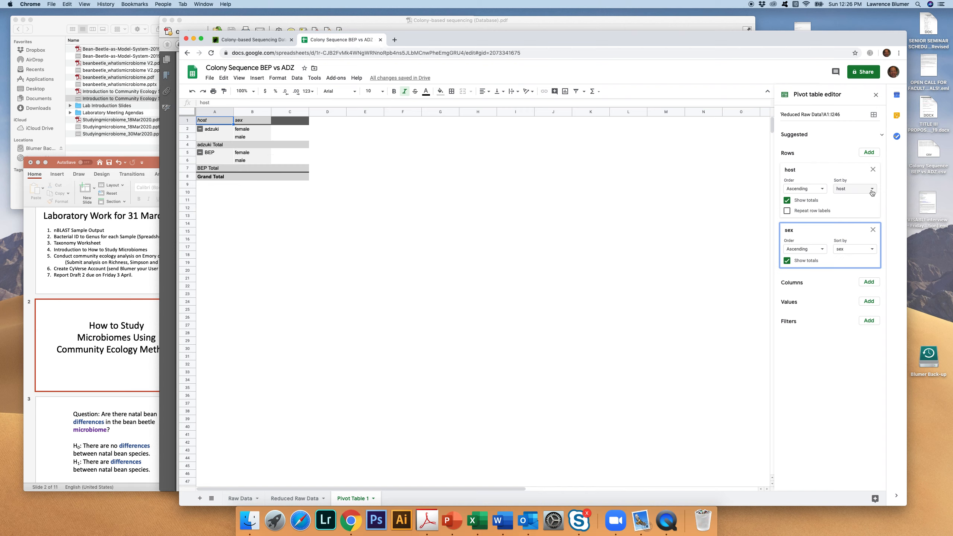
# Add genus as the pivot table's columns and sample_id, summarized by COUNTA, as its values.
pyautogui.click(870, 283)
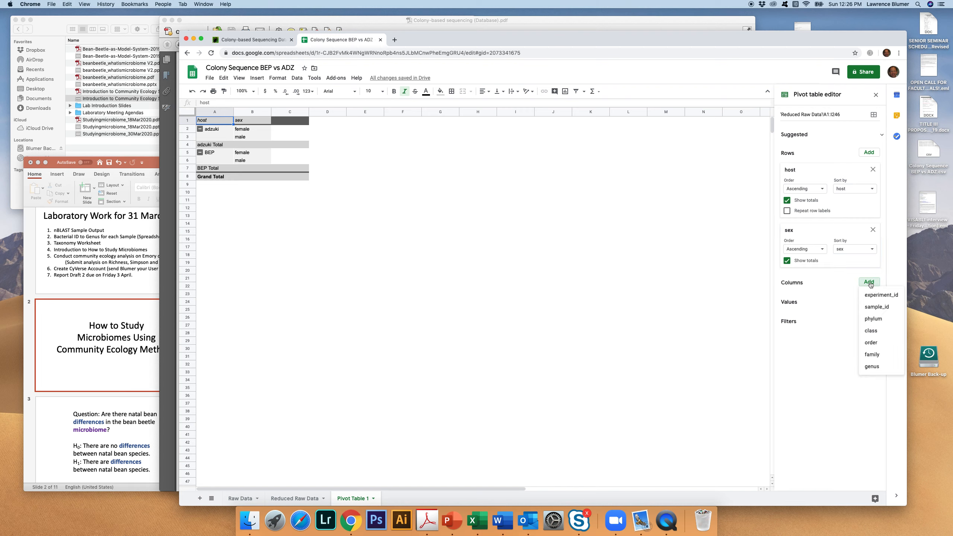
pyautogui.click(873, 367)
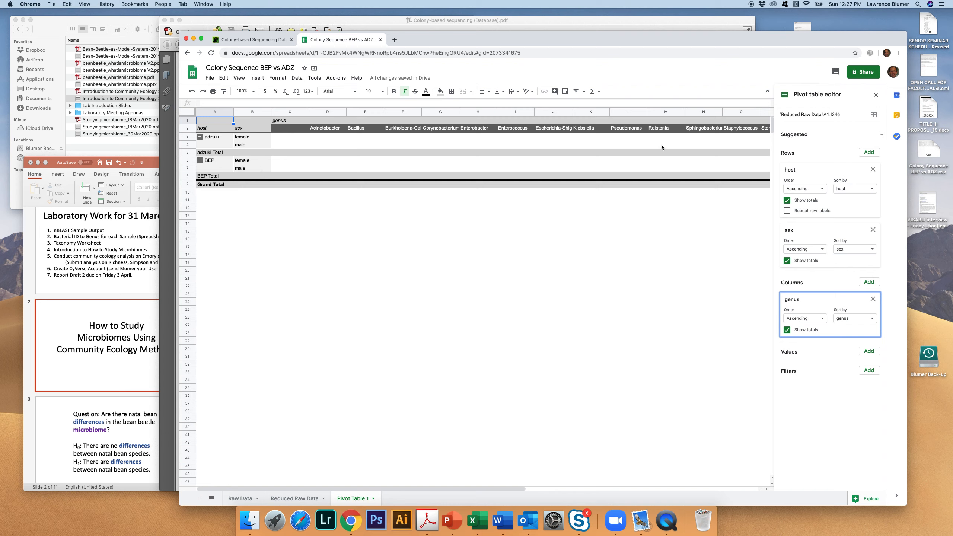
pyautogui.click(869, 350)
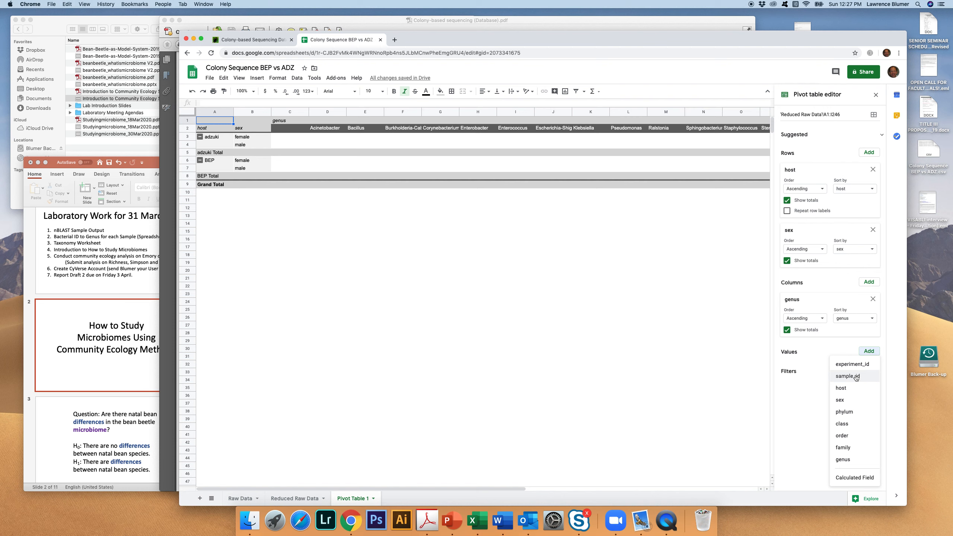
pyautogui.click(857, 376)
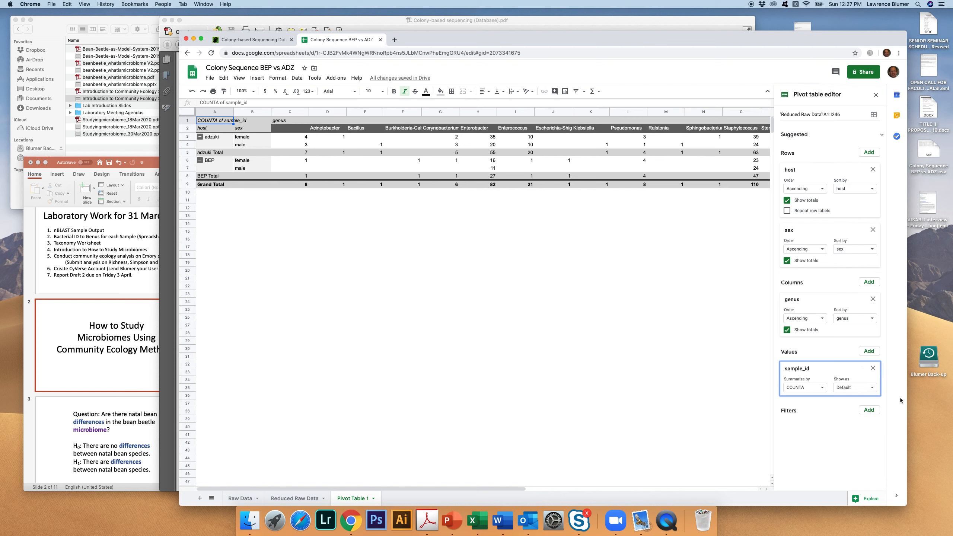
# Add a sex filter to the pivot table that includes only female samples.
pyautogui.click(869, 411)
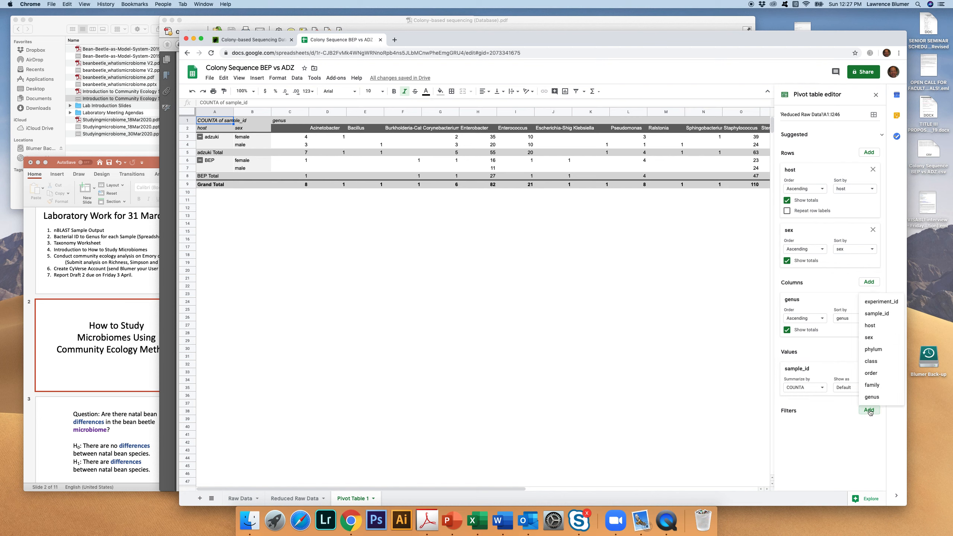
pyautogui.click(869, 339)
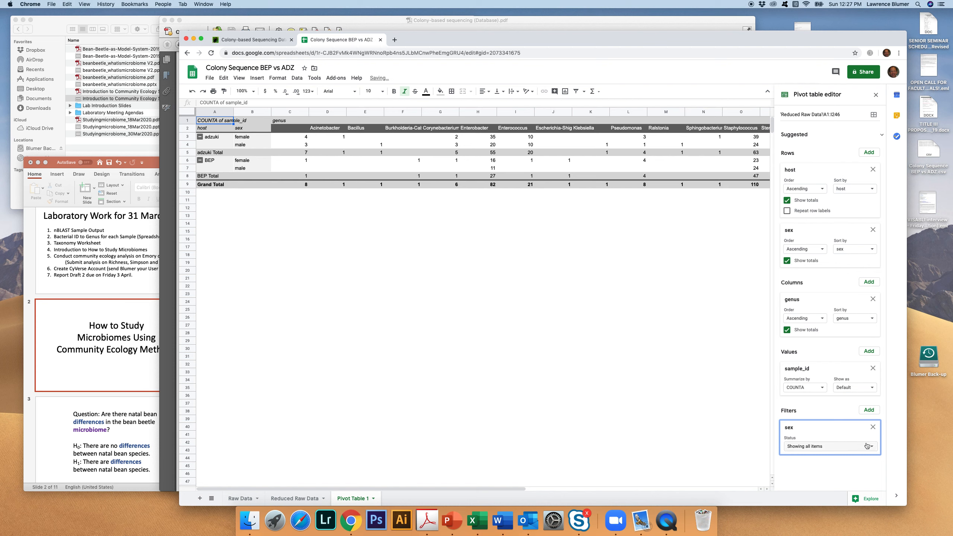
pyautogui.click(873, 446)
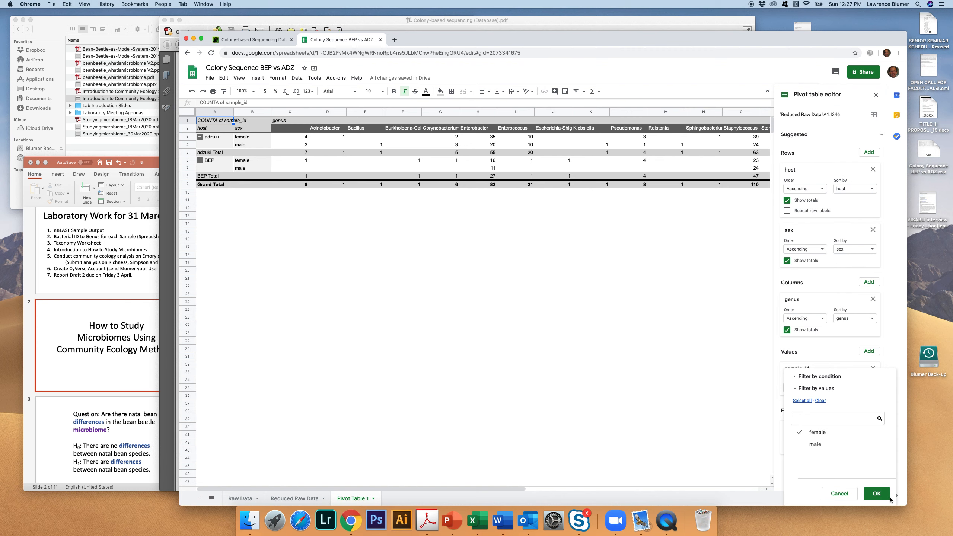
pyautogui.click(877, 494)
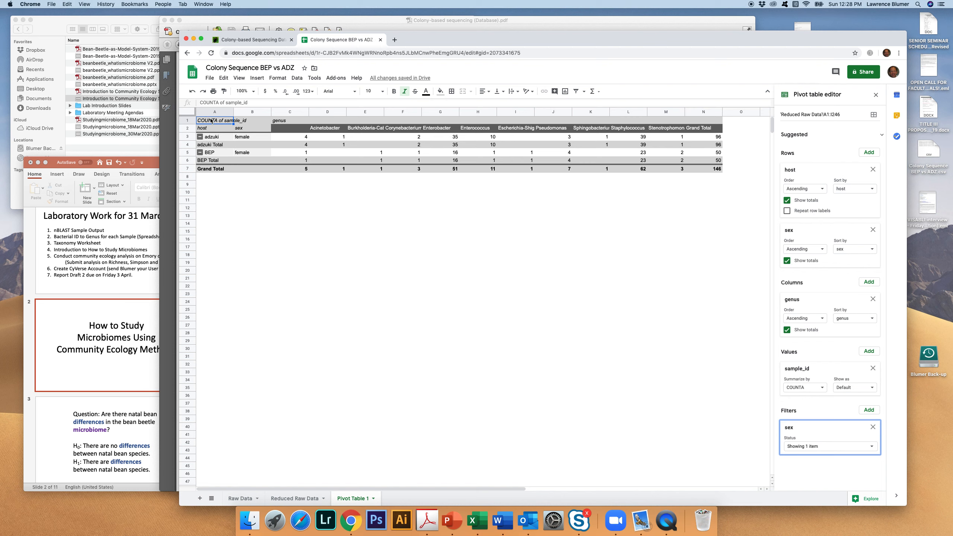
# Copy the entire filtered pivot table, range A1:N7, including headers and totals.
pyautogui.keyDown('shift'); pyautogui.click(716, 171); pyautogui.keyUp('shift')
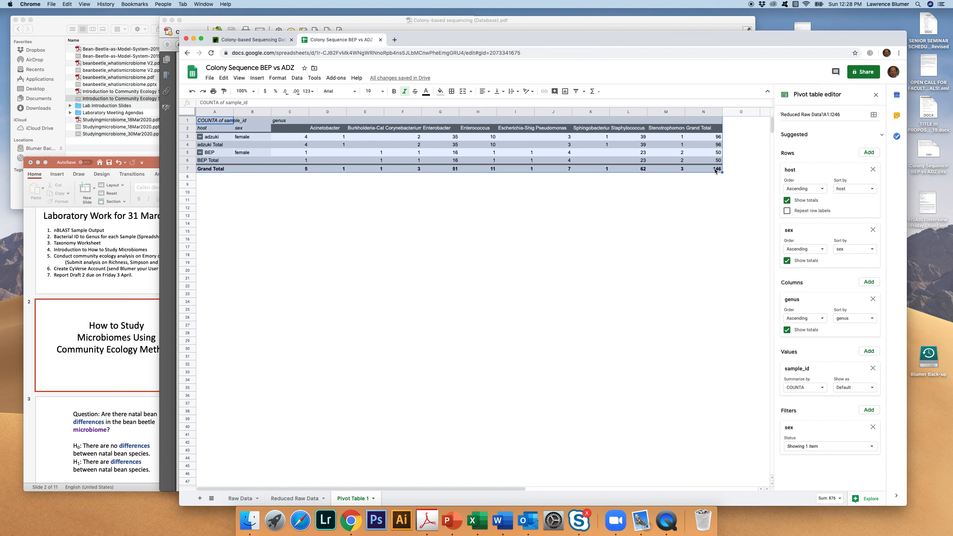
pyautogui.click(224, 78)
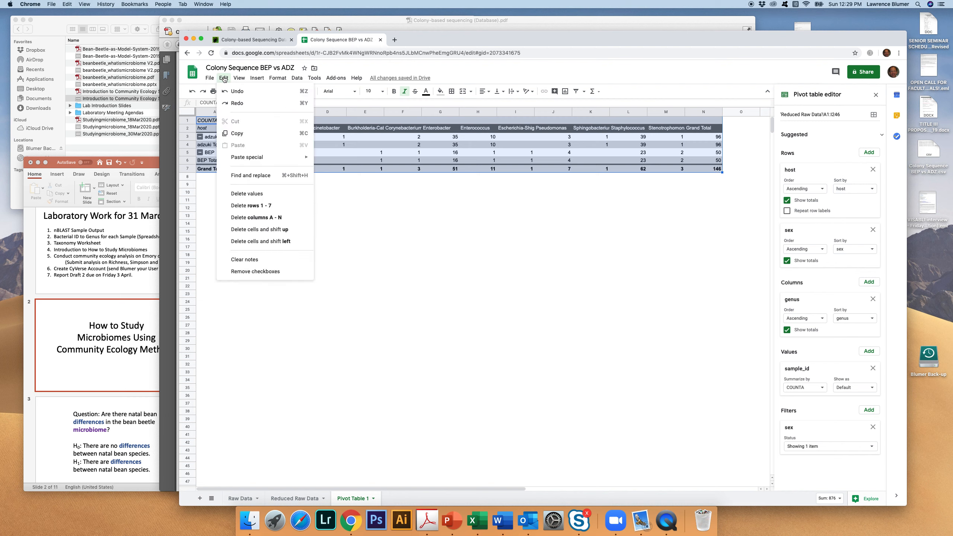
pyautogui.click(239, 133)
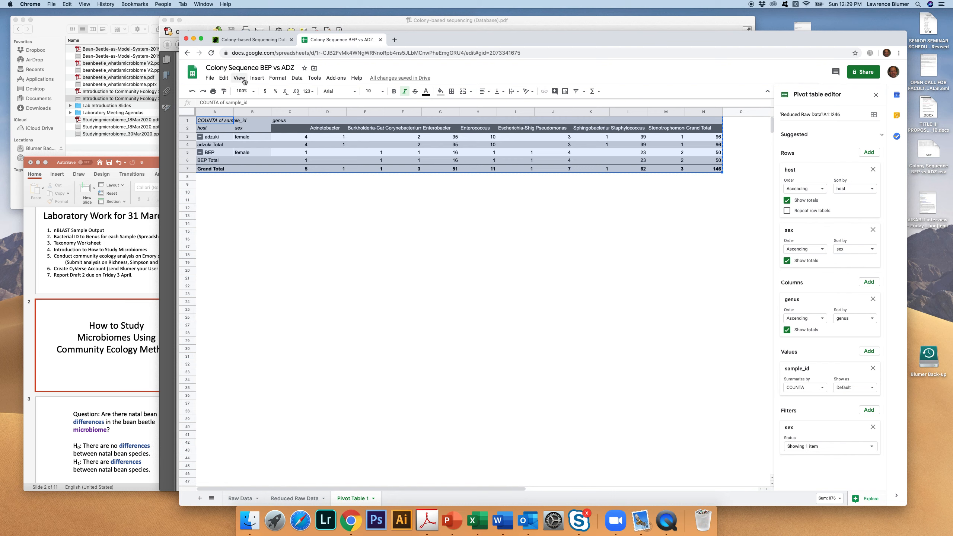
# Insert a new sheet and paste the copied pivot table into it from cell A1 as values only.
pyautogui.click(257, 79)
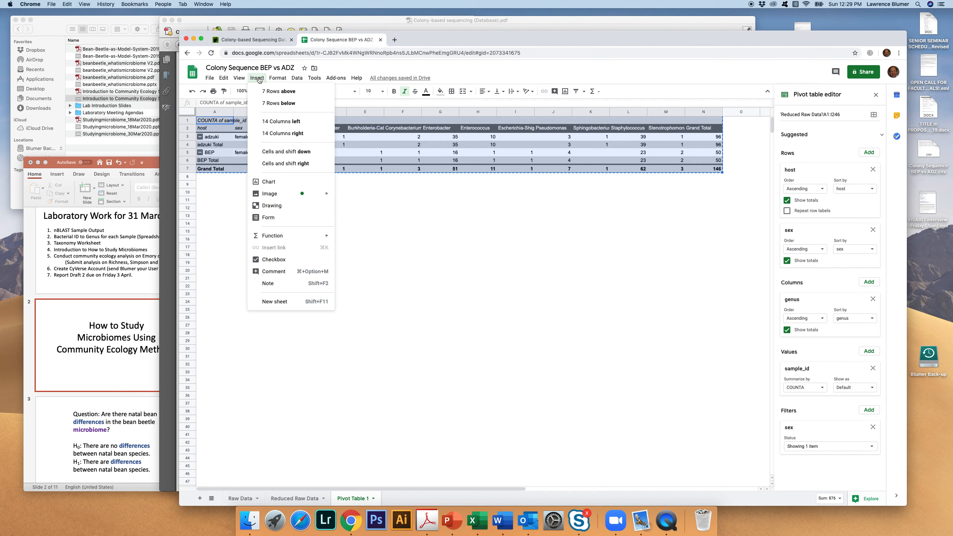
pyautogui.click(269, 302)
pyautogui.click(269, 302)
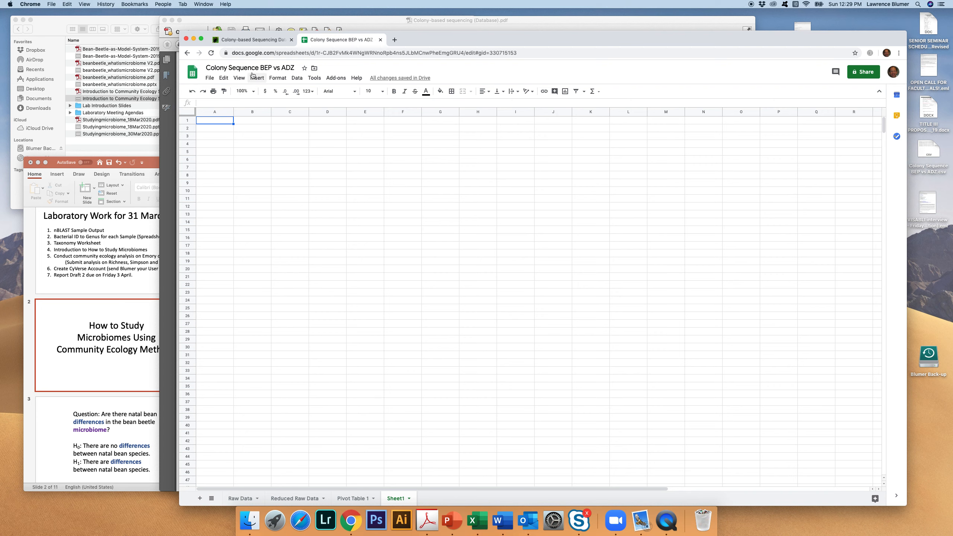
pyautogui.click(224, 79)
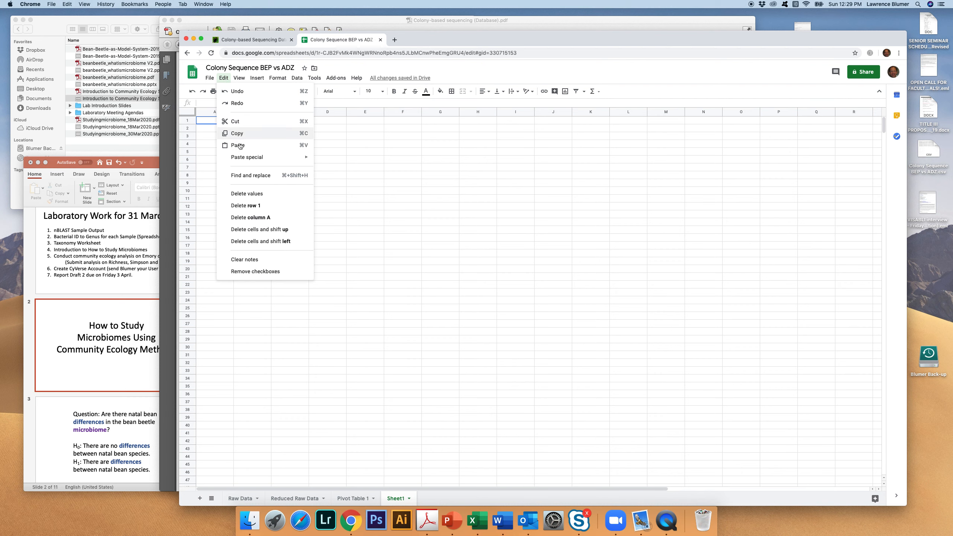
pyautogui.moveTo(239, 162)
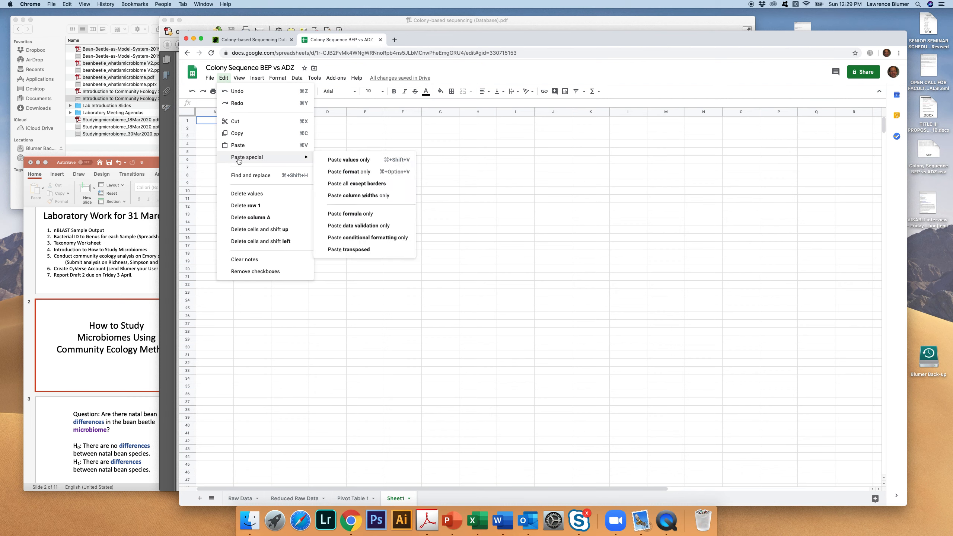
pyautogui.click(342, 160)
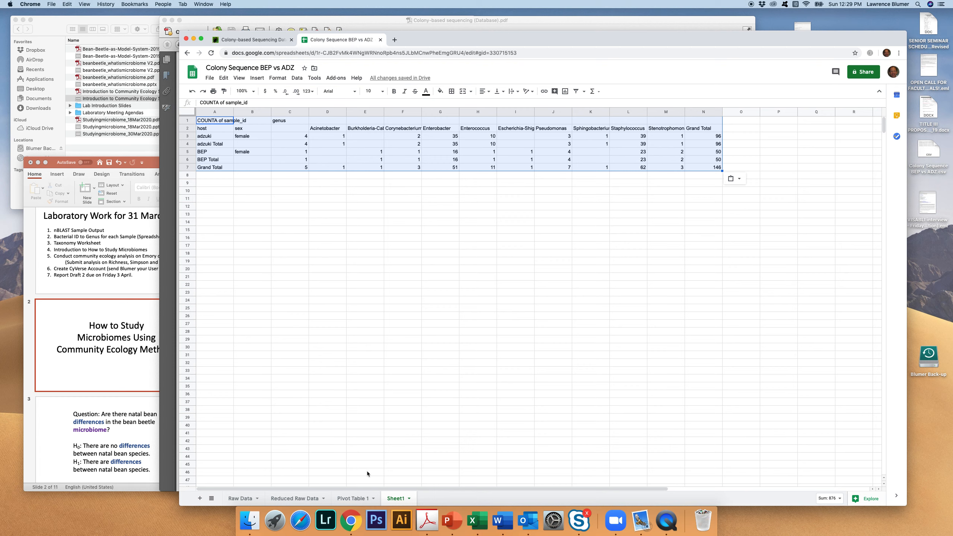
# Check the pasted data against the pivot table sheet and rename the new sheet "Analysis (Females)".
pyautogui.click(353, 499)
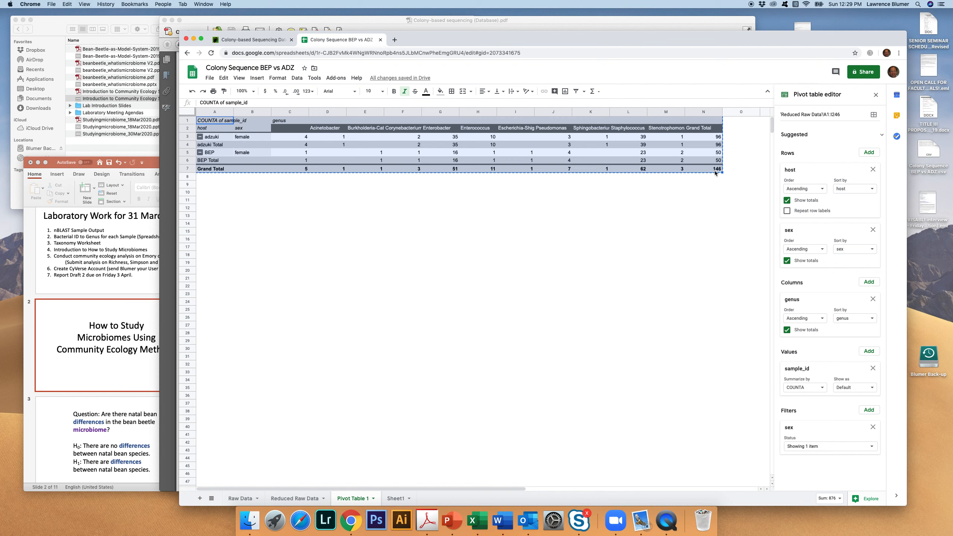
pyautogui.click(397, 499)
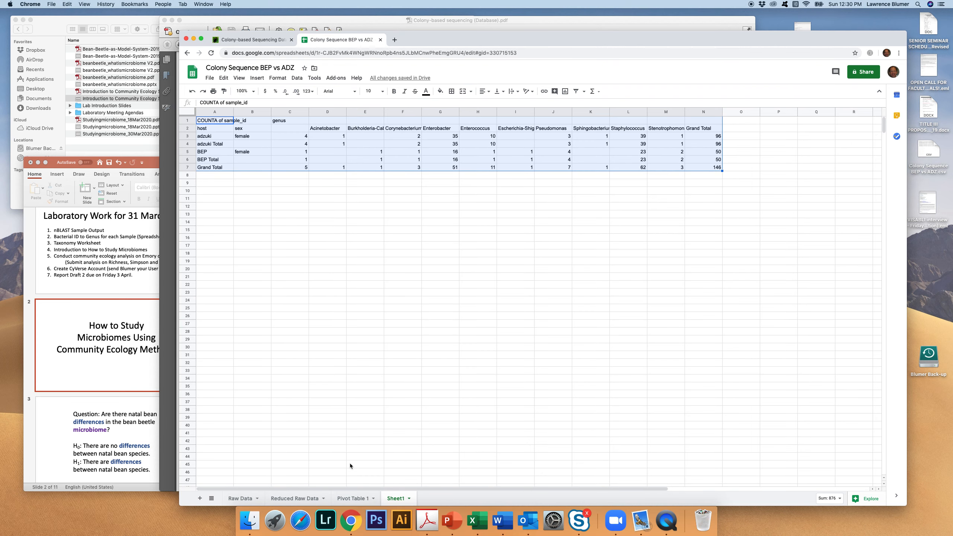
pyautogui.doubleClick(396, 500)
pyautogui.write('Analysis (Females')
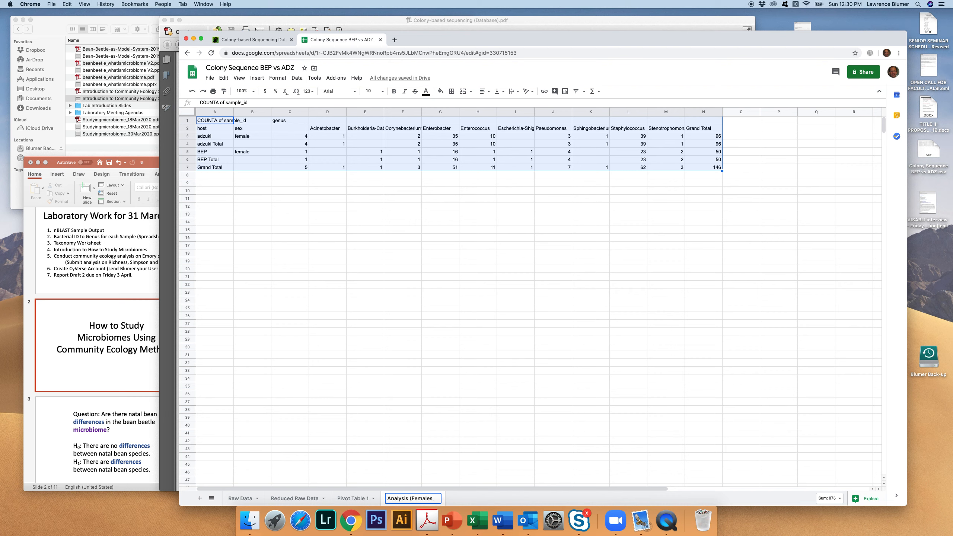
pyautogui.write(')')
# Delete row 7, the Grand Total row, from the Analysis (Females) sheet.
pyautogui.click(185, 167)
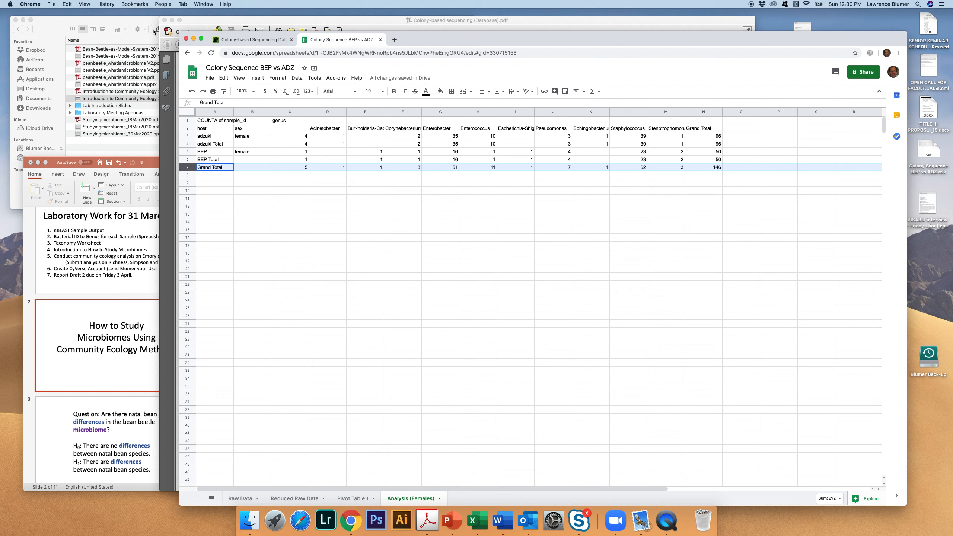
pyautogui.click(67, 5)
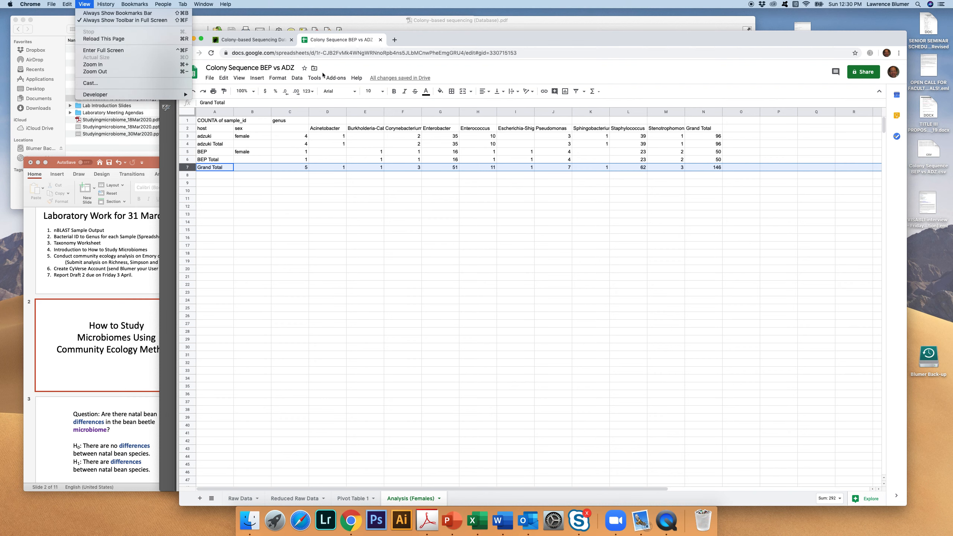
pyautogui.click(357, 66)
pyautogui.click(224, 78)
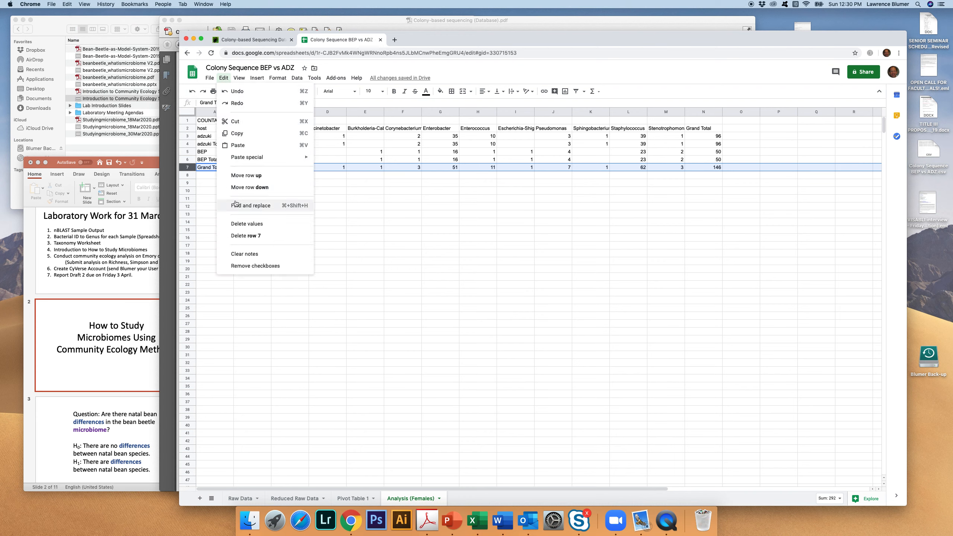
pyautogui.click(237, 236)
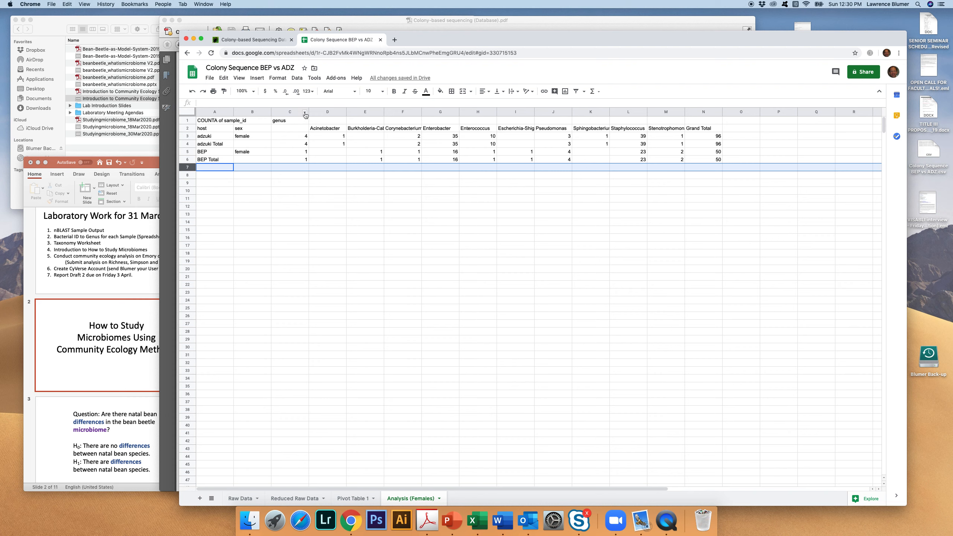
# Try deleting column C, the counts without a genus name, and undo the deletion.
pyautogui.click(305, 114)
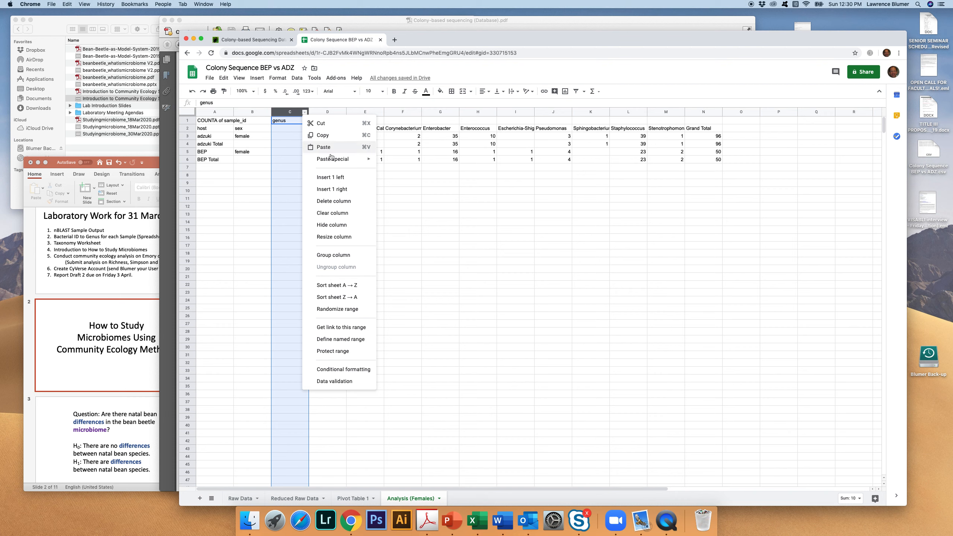
pyautogui.click(326, 201)
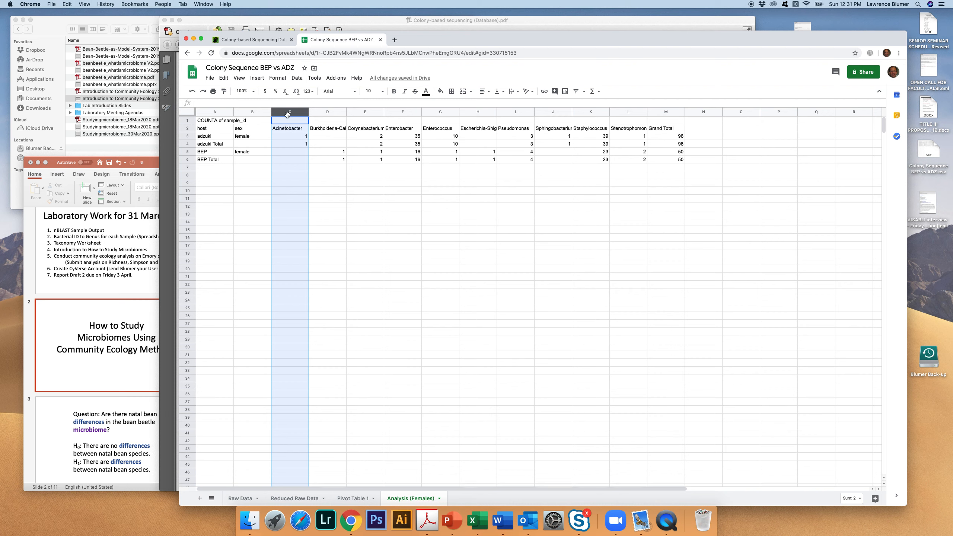
pyautogui.click(223, 78)
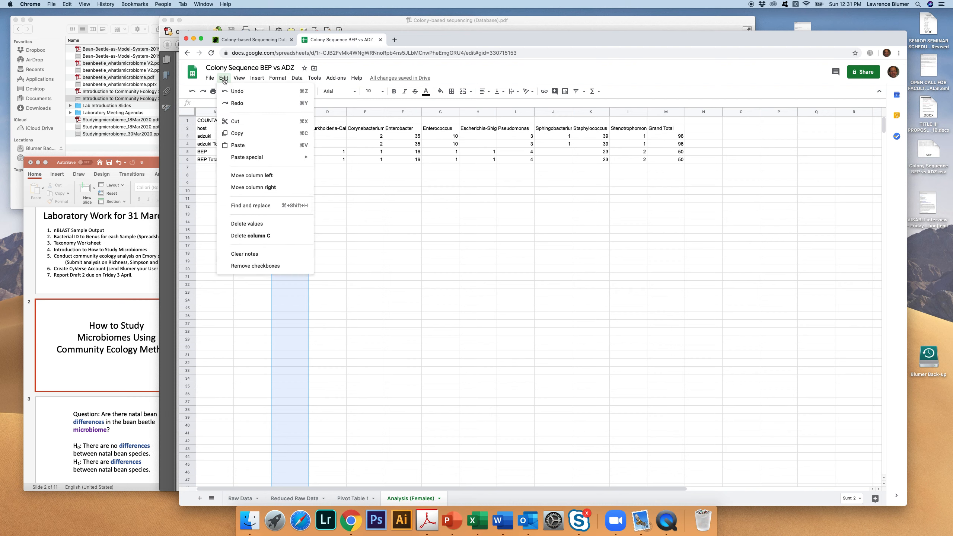
pyautogui.click(228, 93)
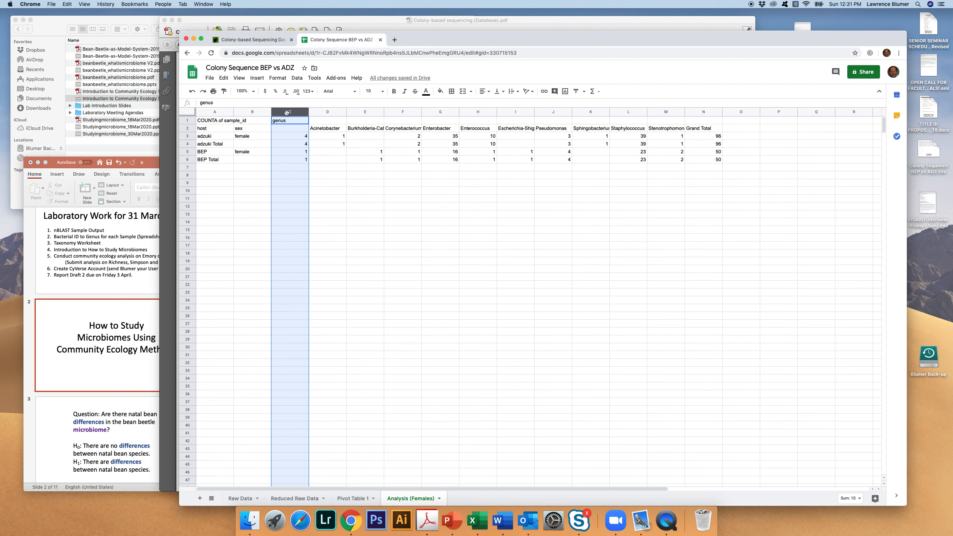
# Delete column C, the counts without a genus name, from the Analysis (Females) sheet.
pyautogui.click(224, 78)
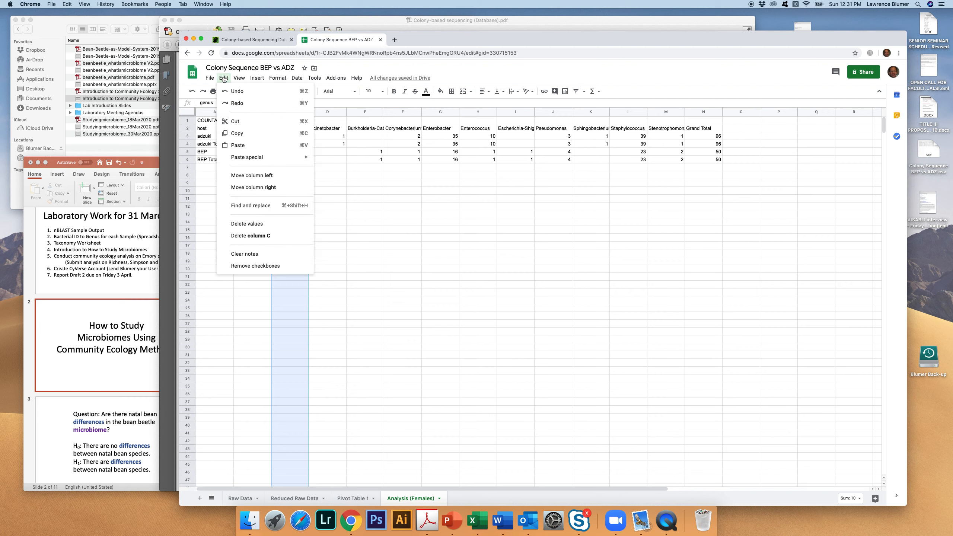
pyautogui.moveTo(257, 78)
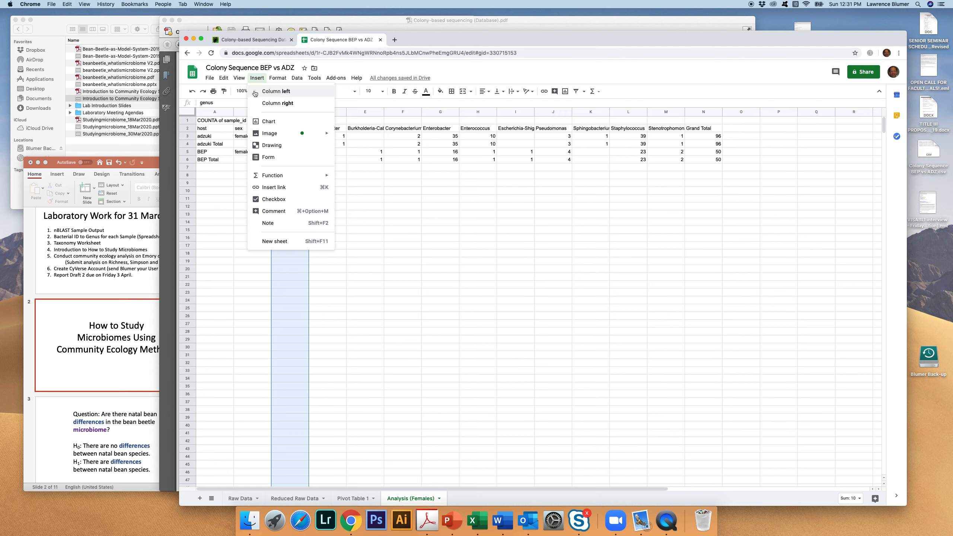
pyautogui.moveTo(224, 80)
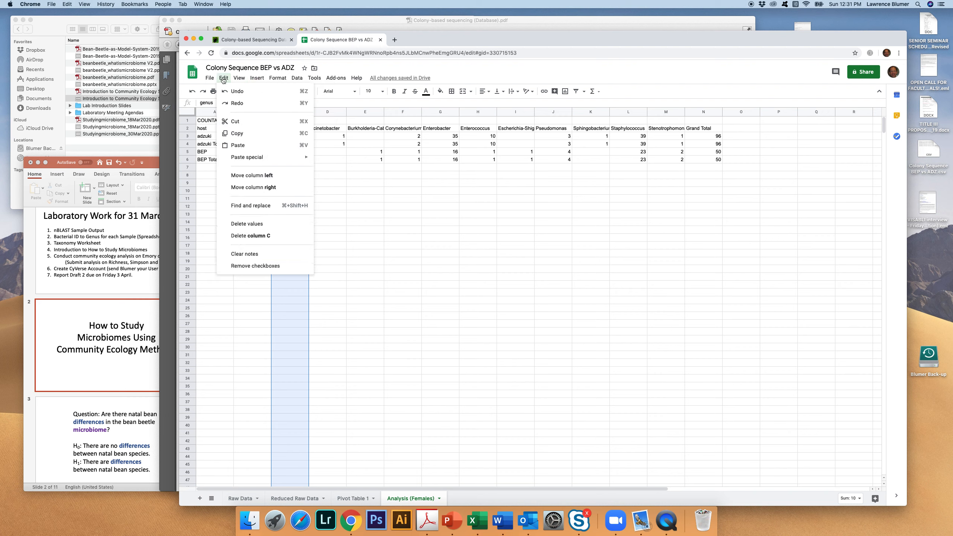
pyautogui.click(238, 236)
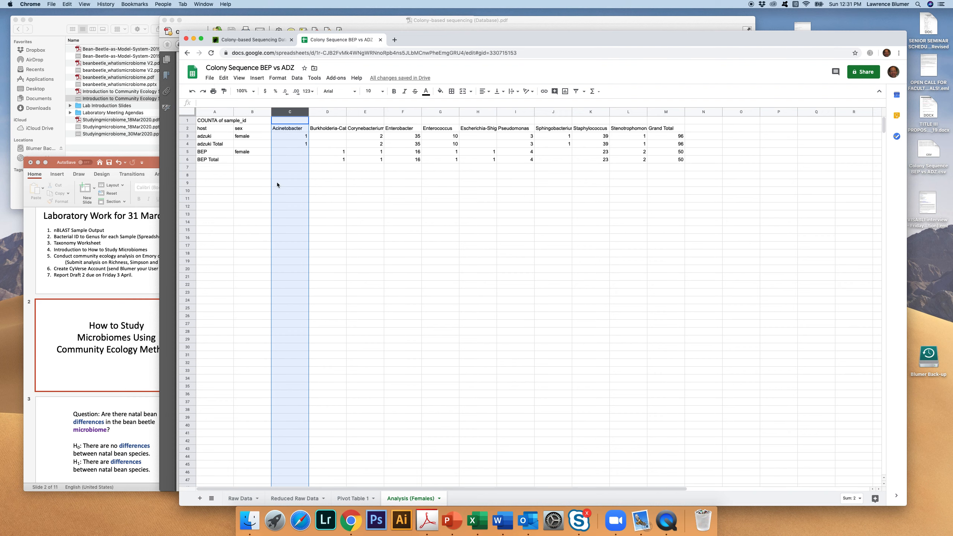
pyautogui.click(670, 135)
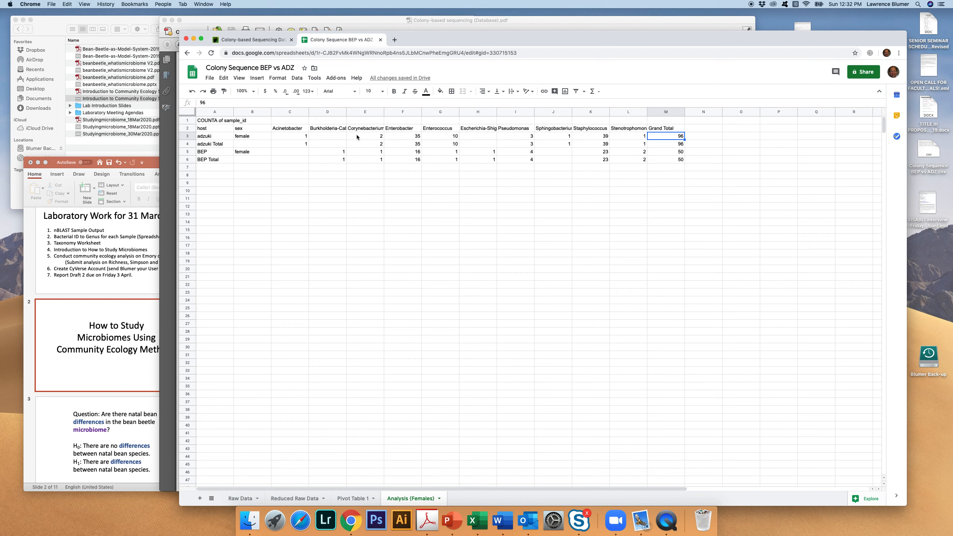
# Delete the adzuki Total and BEP Total rows so only the two female host rows remain.
pyautogui.click(187, 144)
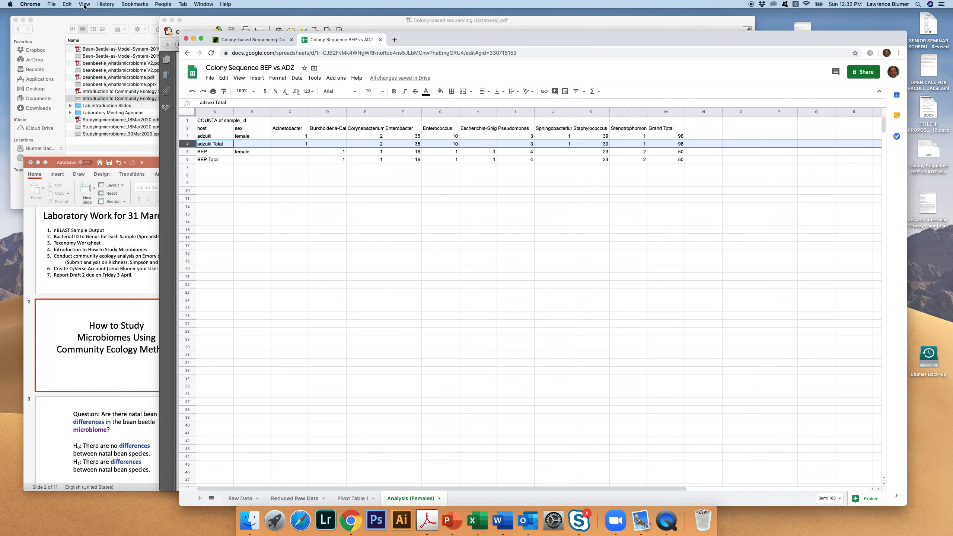
pyautogui.click(66, 4)
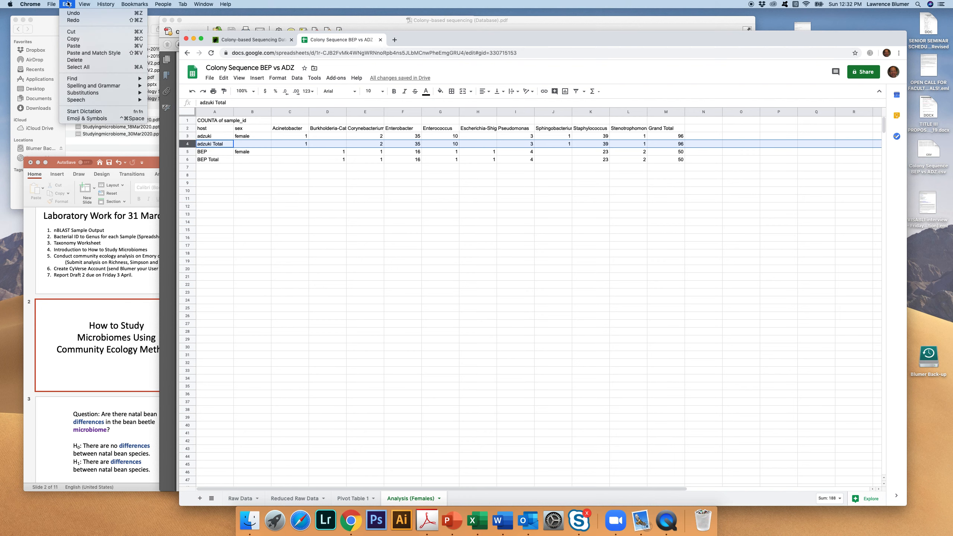
pyautogui.click(225, 79)
pyautogui.click(223, 78)
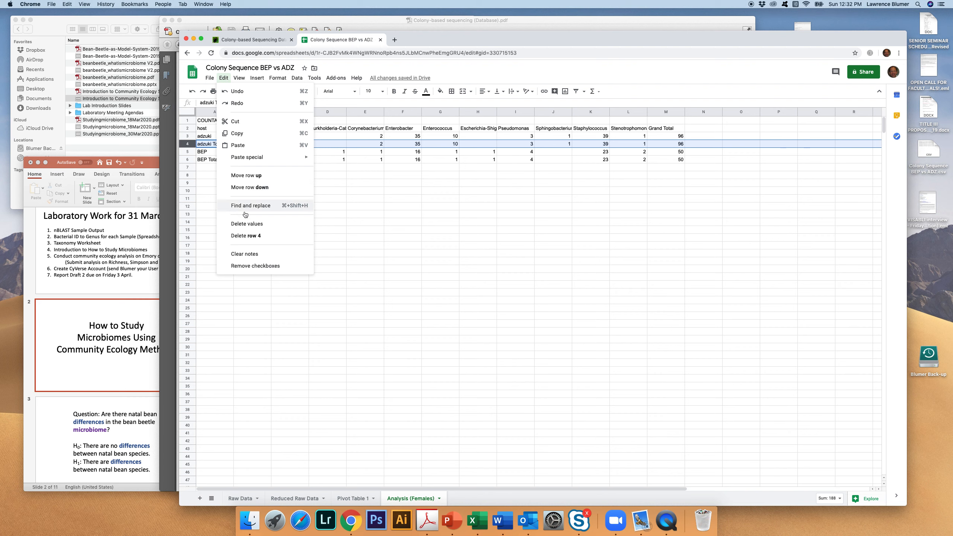
pyautogui.click(246, 236)
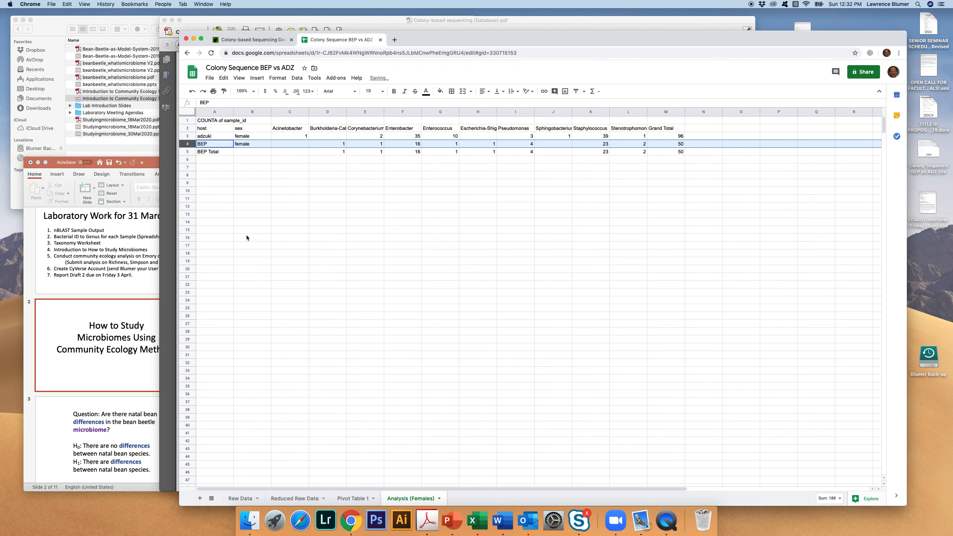
pyautogui.click(187, 151)
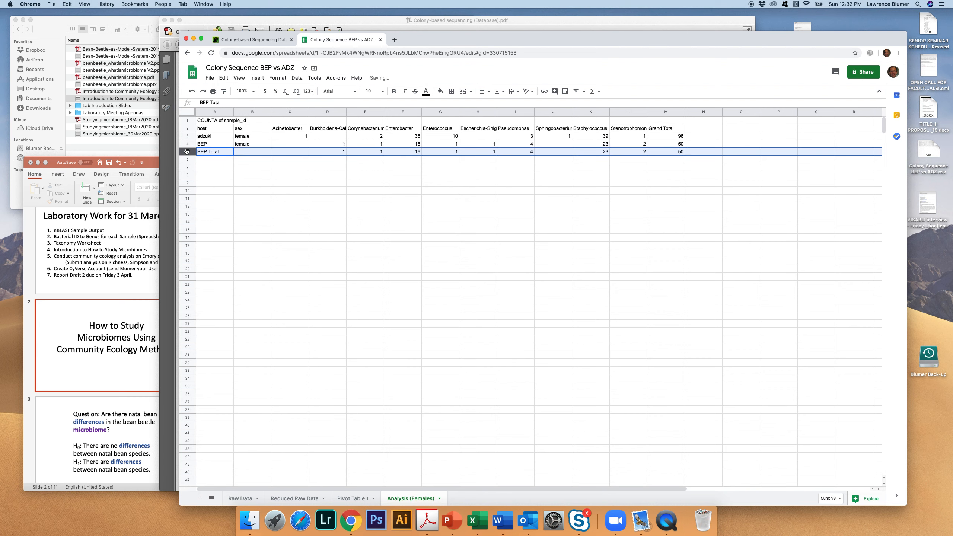
pyautogui.click(224, 78)
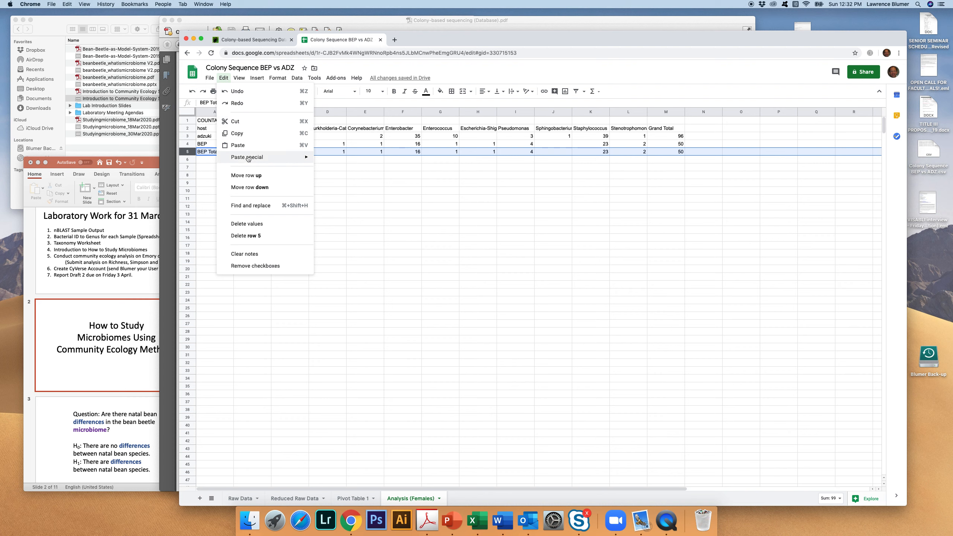
pyautogui.click(250, 236)
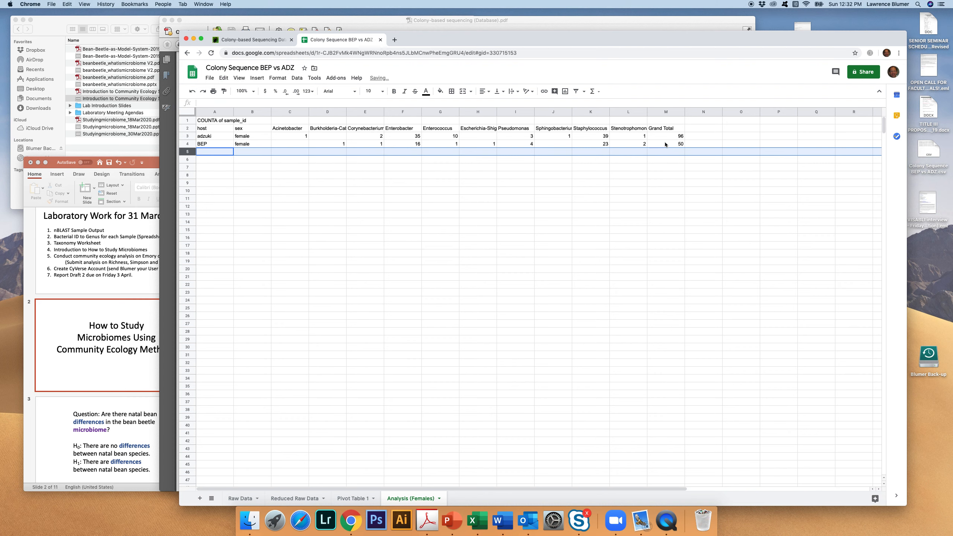
# Recalculate the adzuki Grand Total in M3 with =SUM(C3:L3) and fill the formula down to the BEP row.
pyautogui.click(676, 136)
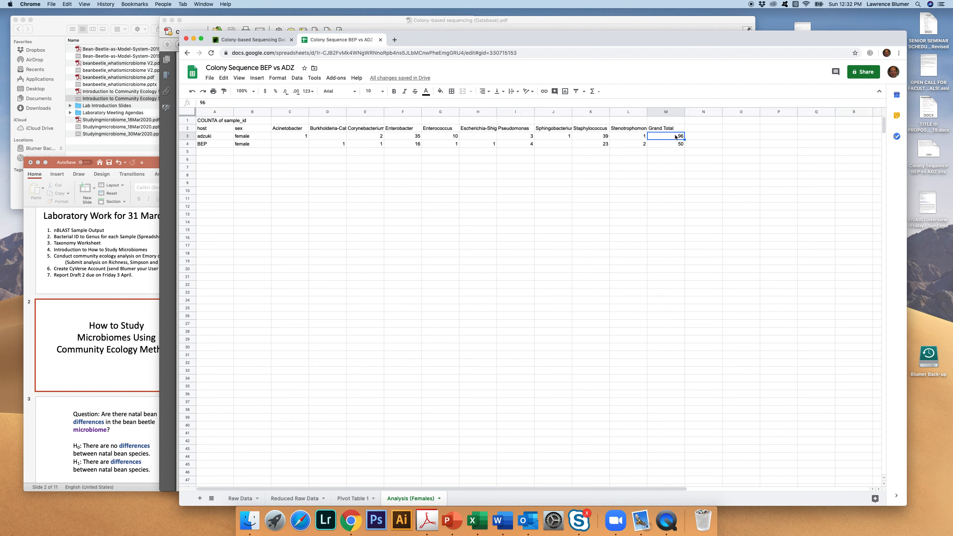
pyautogui.write('=')
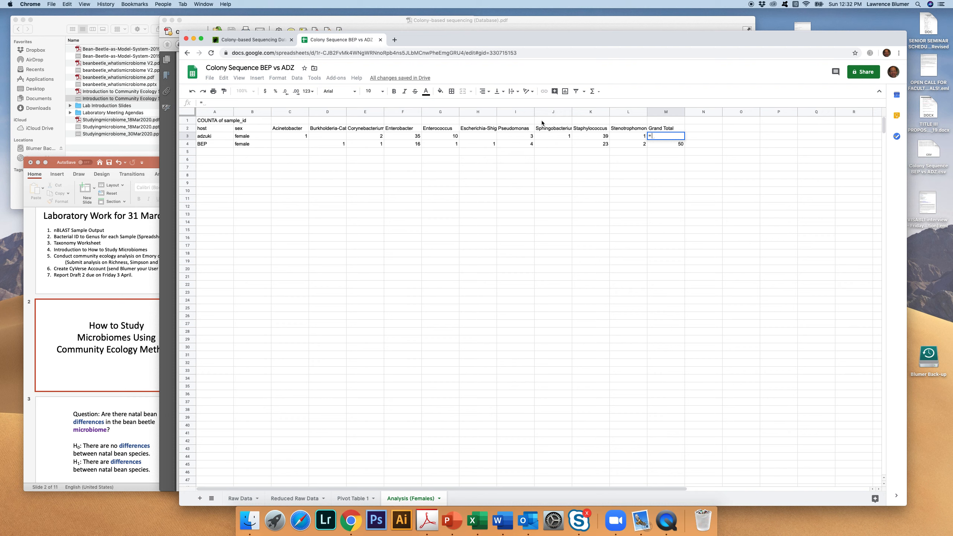
pyautogui.write('SU')
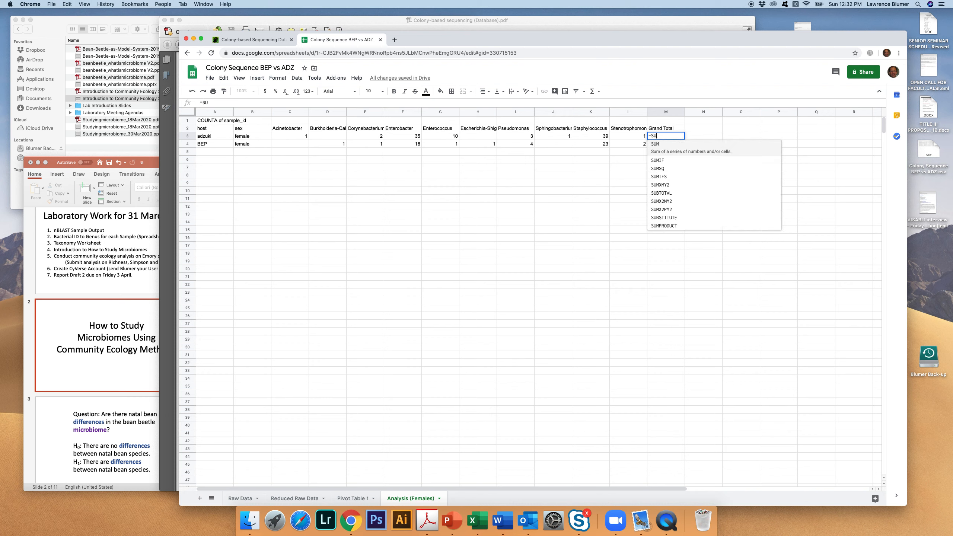
pyautogui.write('M')
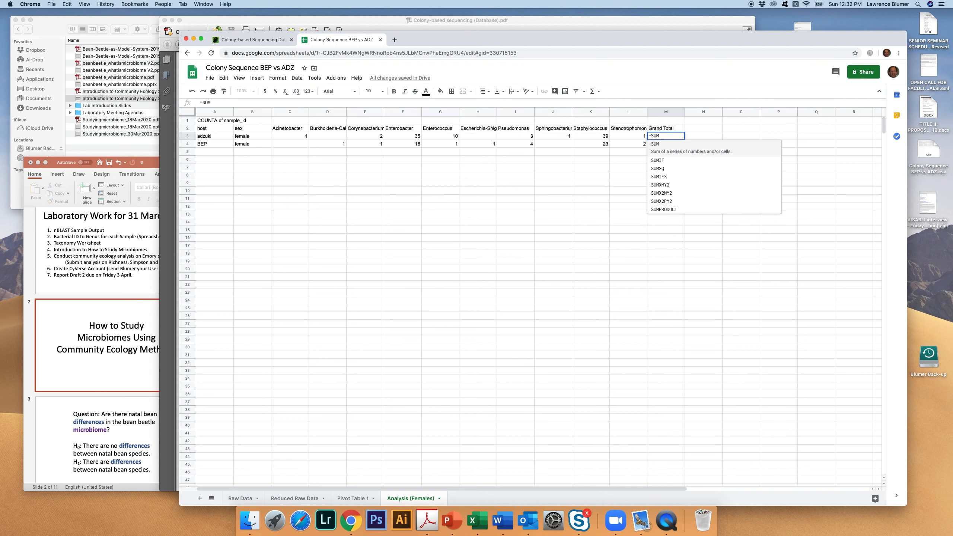
pyautogui.write('(')
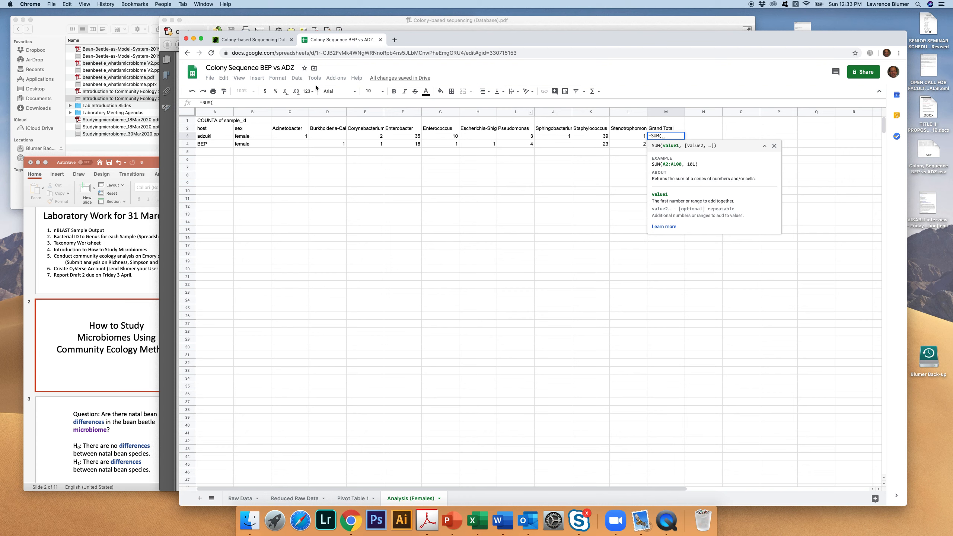
pyautogui.click(300, 137)
pyautogui.moveTo(318, 138); pyautogui.dragTo(634, 137)
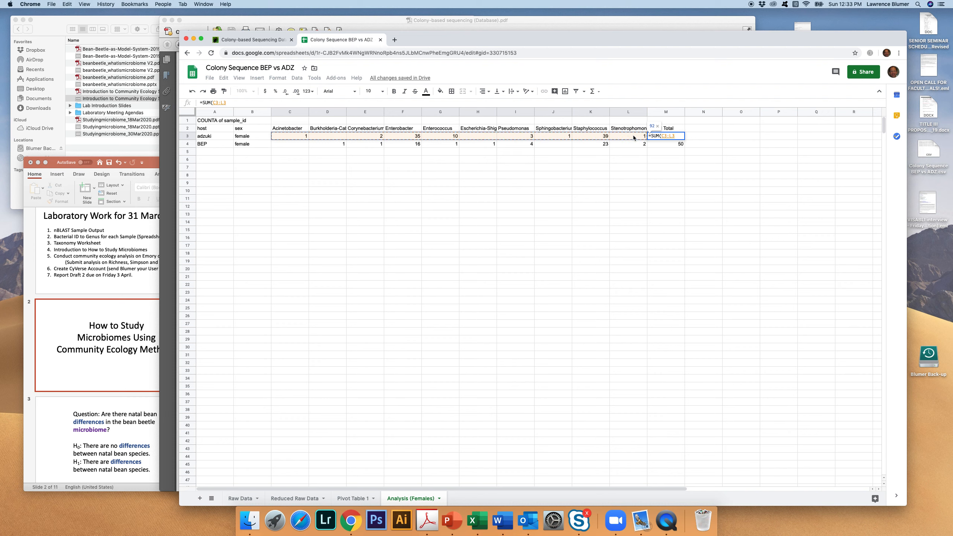
pyautogui.write(')')
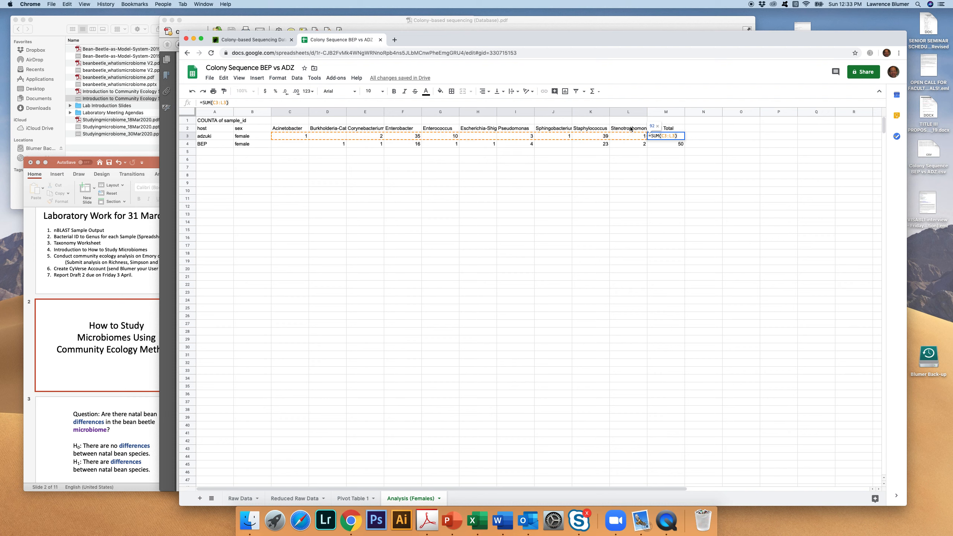
pyautogui.press('Return')
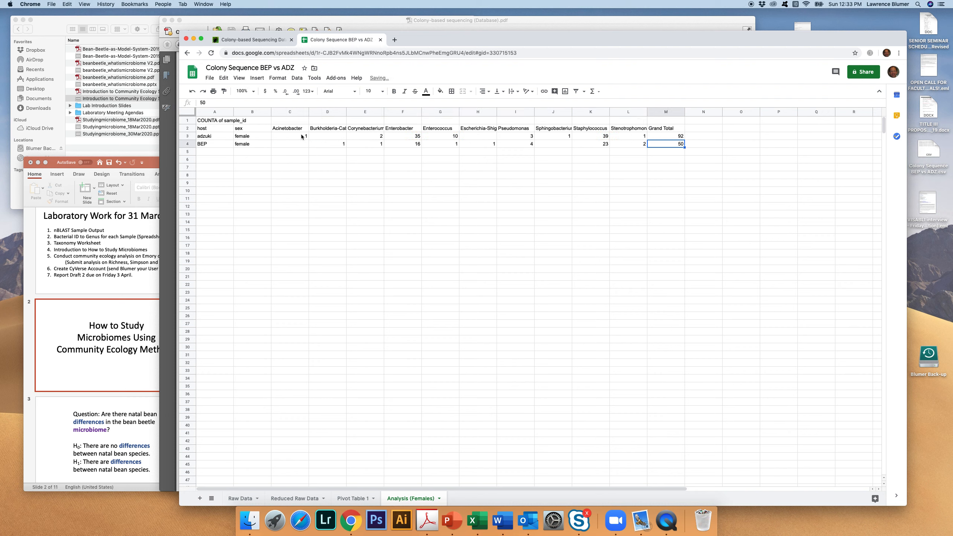
pyautogui.click(678, 137)
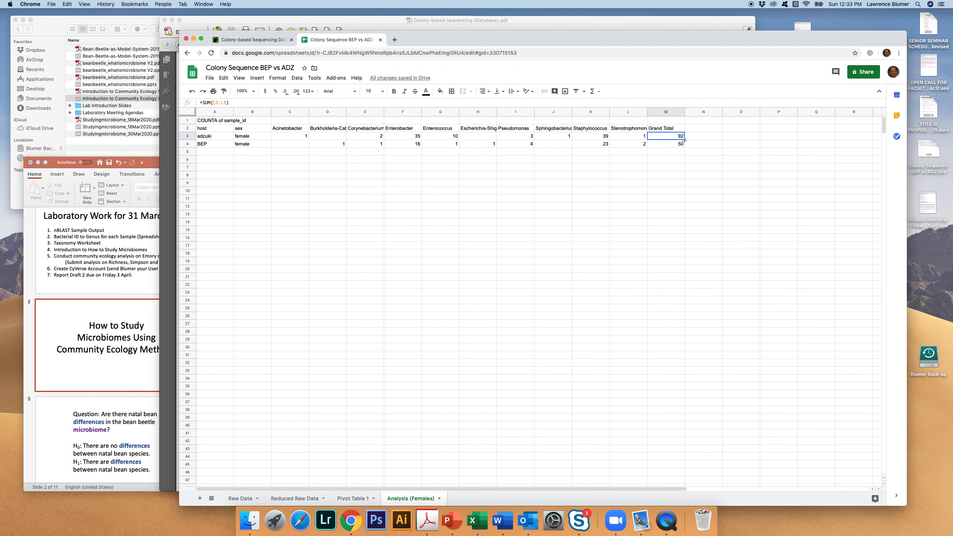
pyautogui.moveTo(684, 139); pyautogui.dragTo(685, 147)
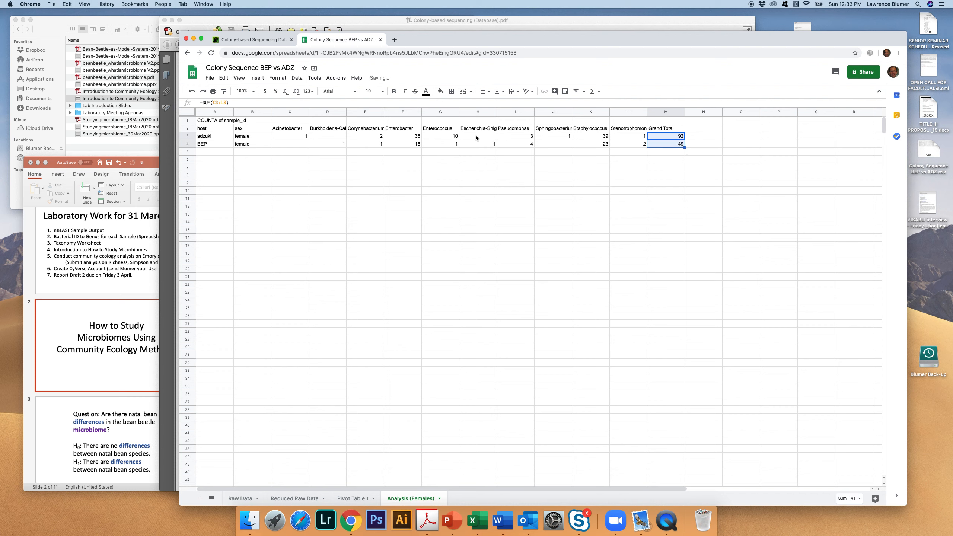
# Enter 0 in the empty count cells D3 and H3 for adzuki and C4 and J4 for BEP.
pyautogui.click(330, 136)
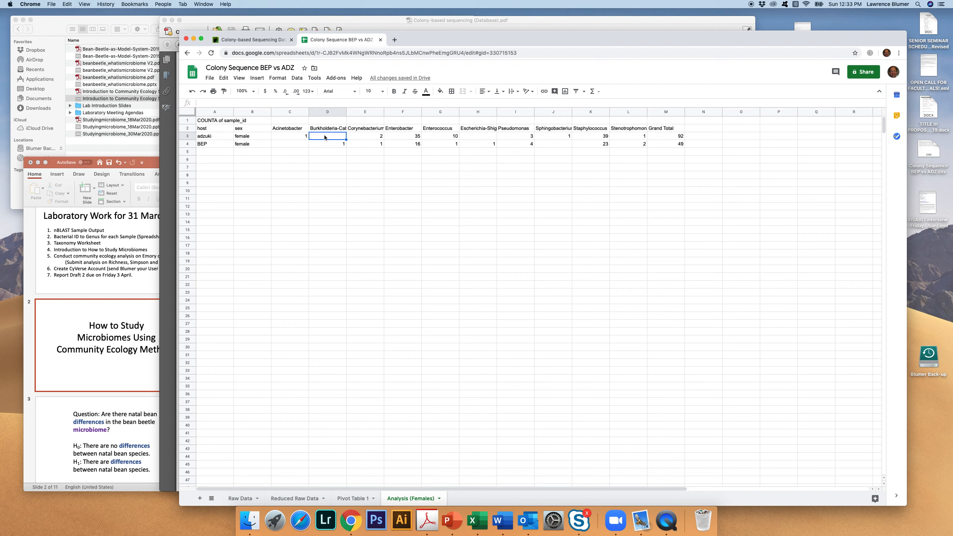
pyautogui.write('0')
pyautogui.click(484, 136)
pyautogui.write('0')
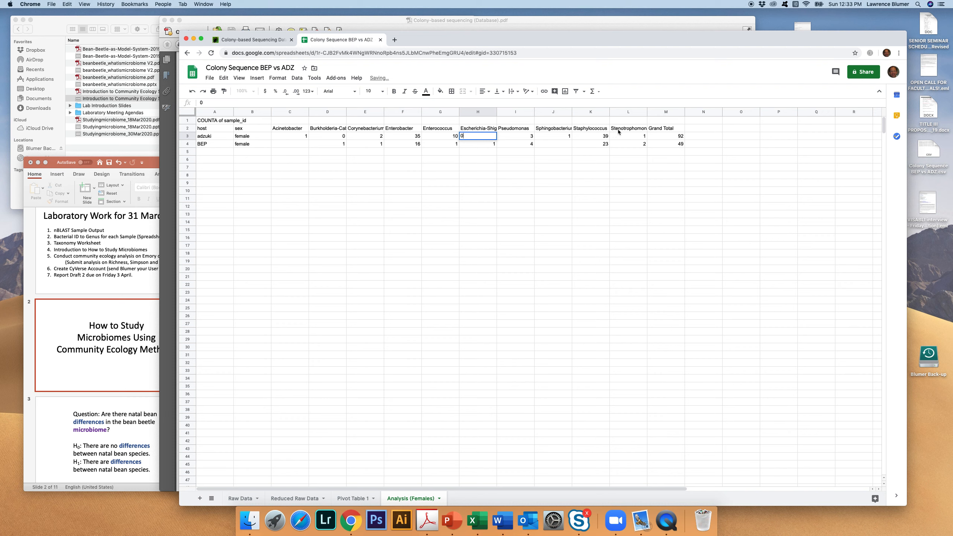
pyautogui.click(298, 144)
pyautogui.write('0')
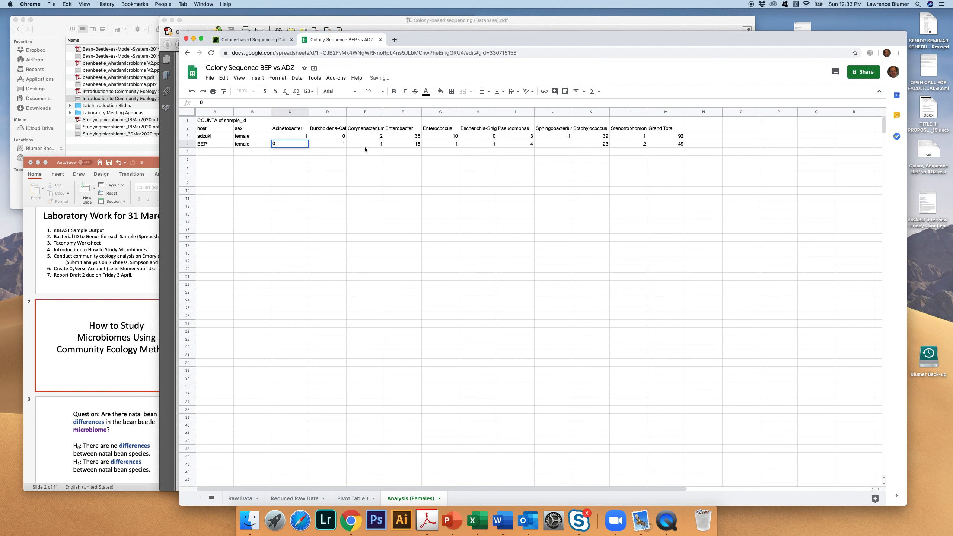
pyautogui.click(549, 143)
pyautogui.write('0')
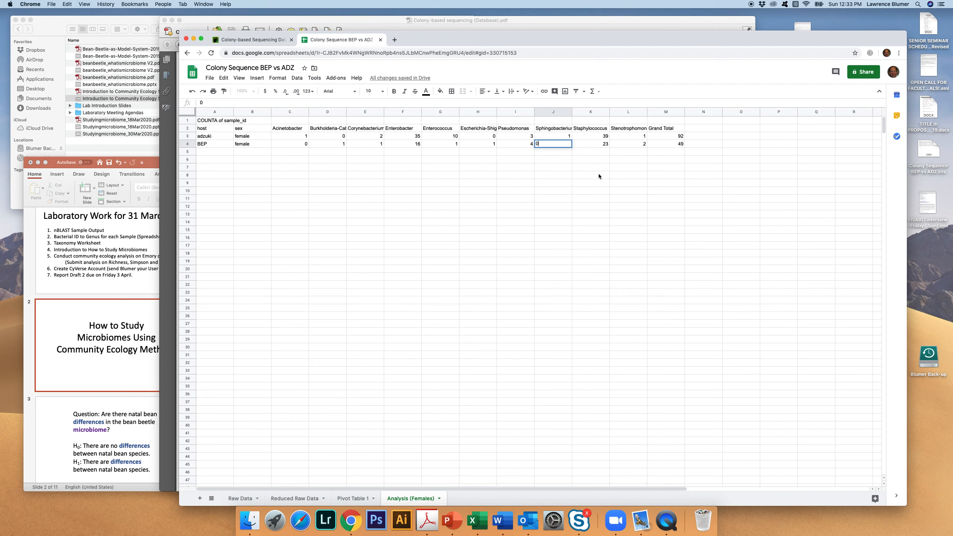
# Add the column header "Richness" in cell O2.
pyautogui.click(744, 129)
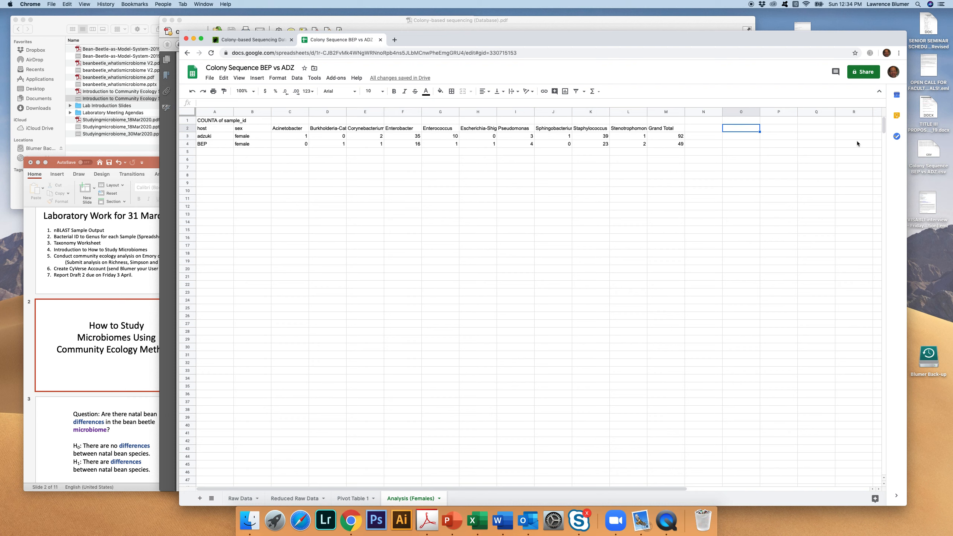
pyautogui.write('Richness')
pyautogui.press('Return')
# Calculate the adzuki richness in O3 with =COUNTIF(C3:L3,">0") and fill the formula down to the BEP row.
pyautogui.write('=')
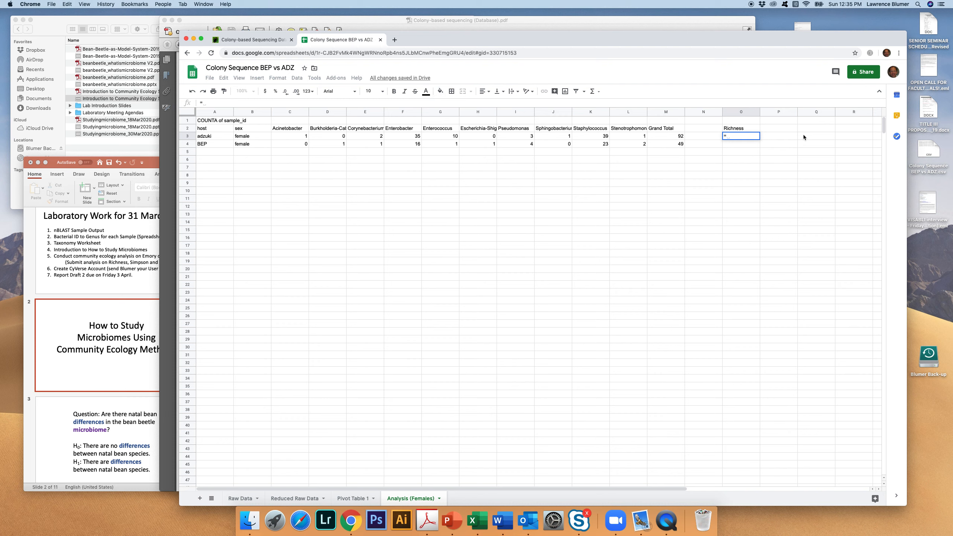
pyautogui.write('C')
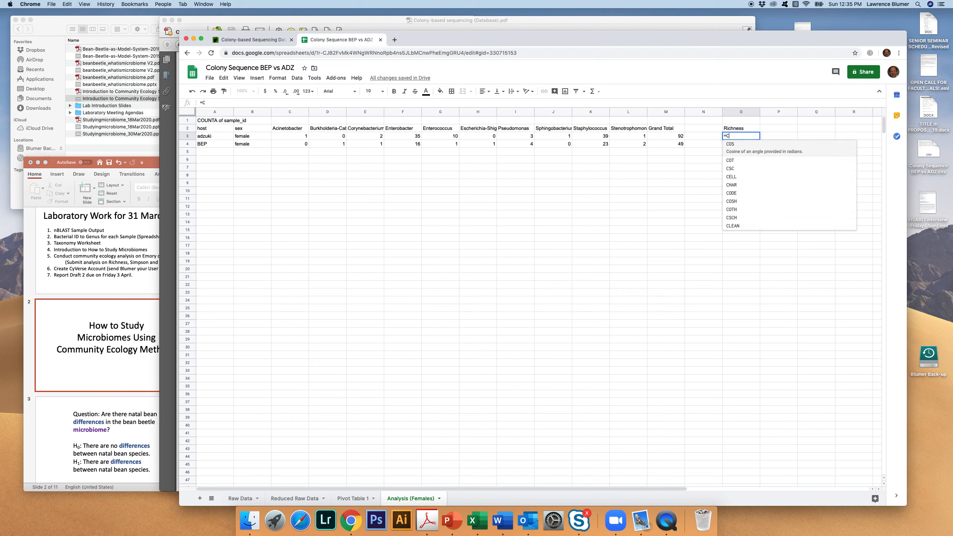
pyautogui.write('OUNTI')
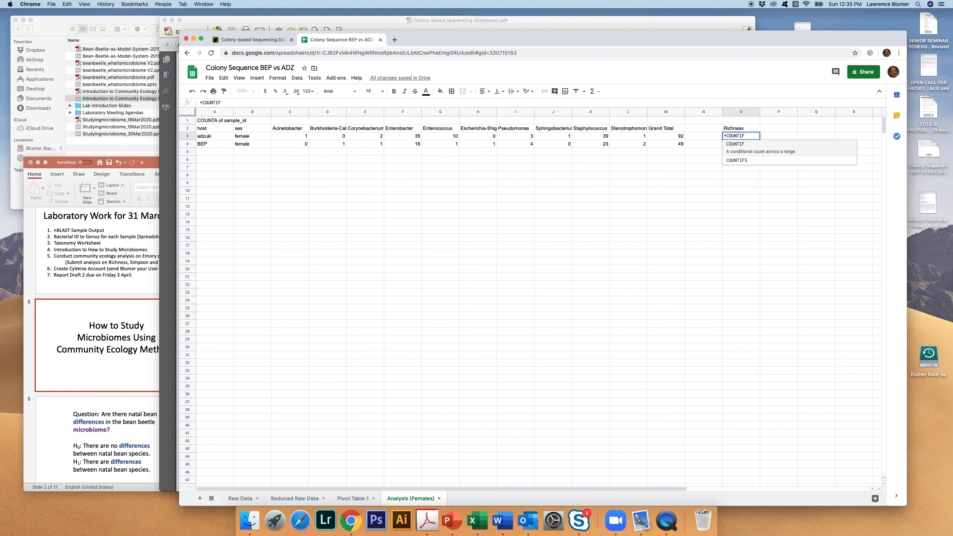
pyautogui.write('F(')
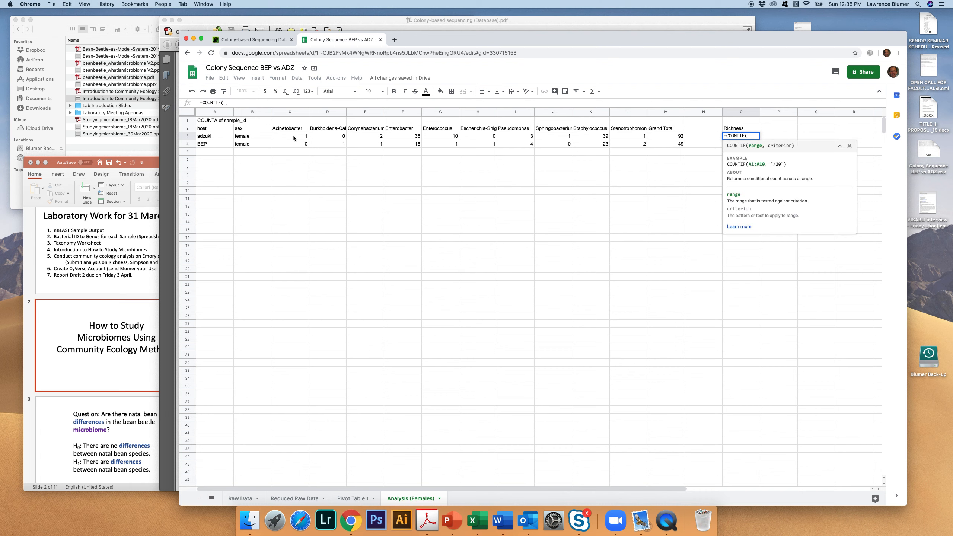
pyautogui.moveTo(291, 128); pyautogui.dragTo(555, 134)
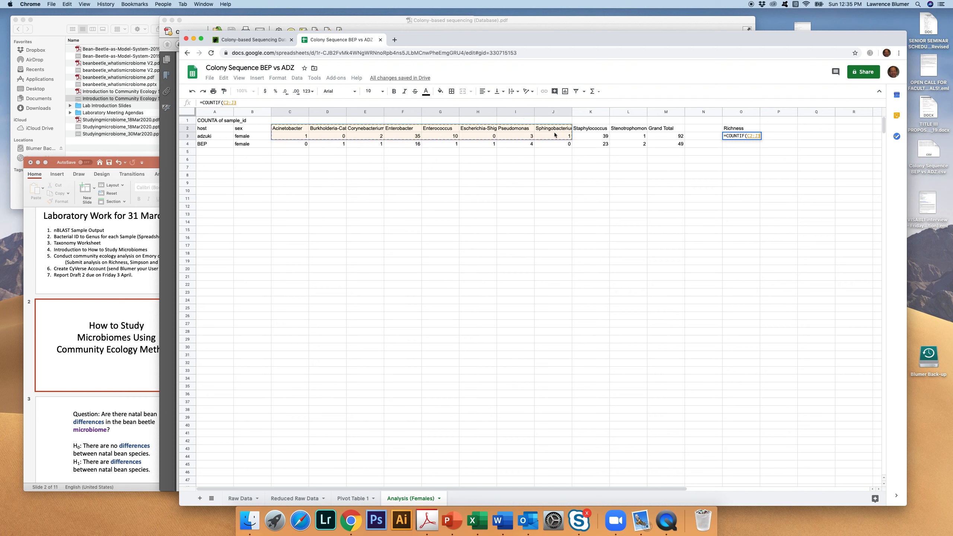
pyautogui.click(555, 135)
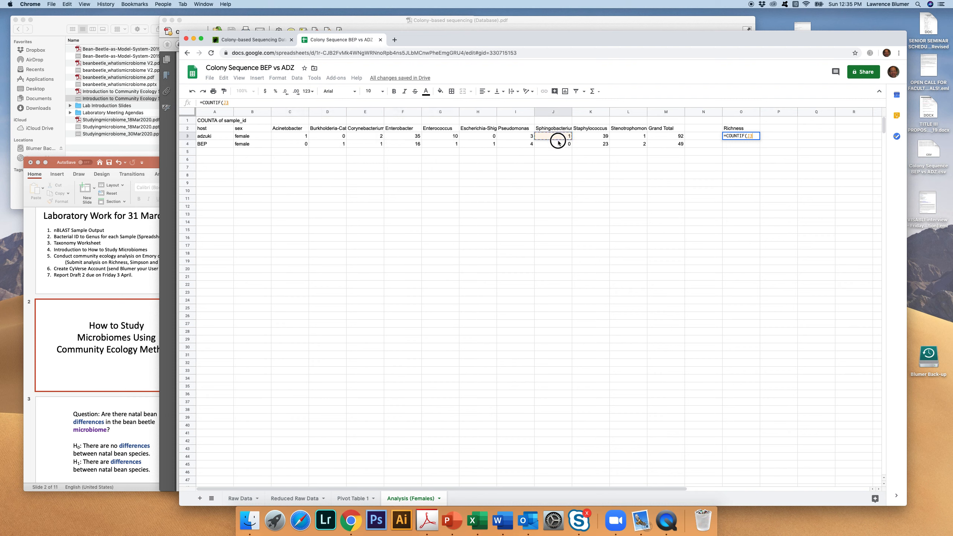
pyautogui.click(294, 137)
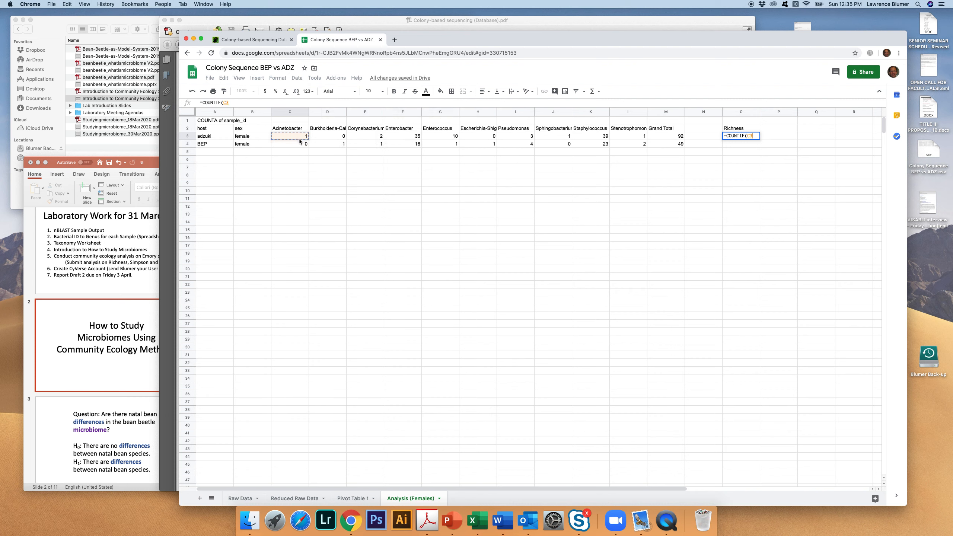
pyautogui.keyDown('shift'); pyautogui.click(630, 136); pyautogui.keyUp('shift')
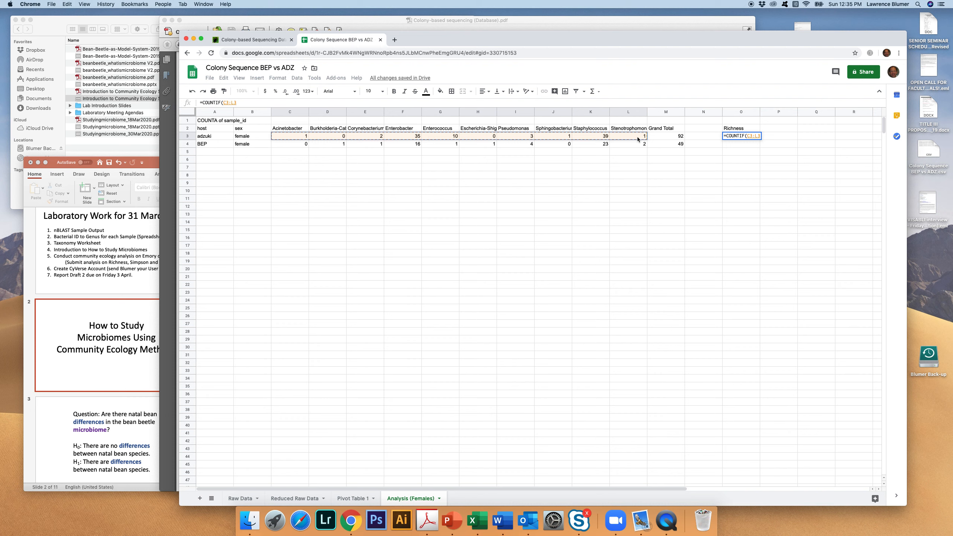
pyautogui.write(',')
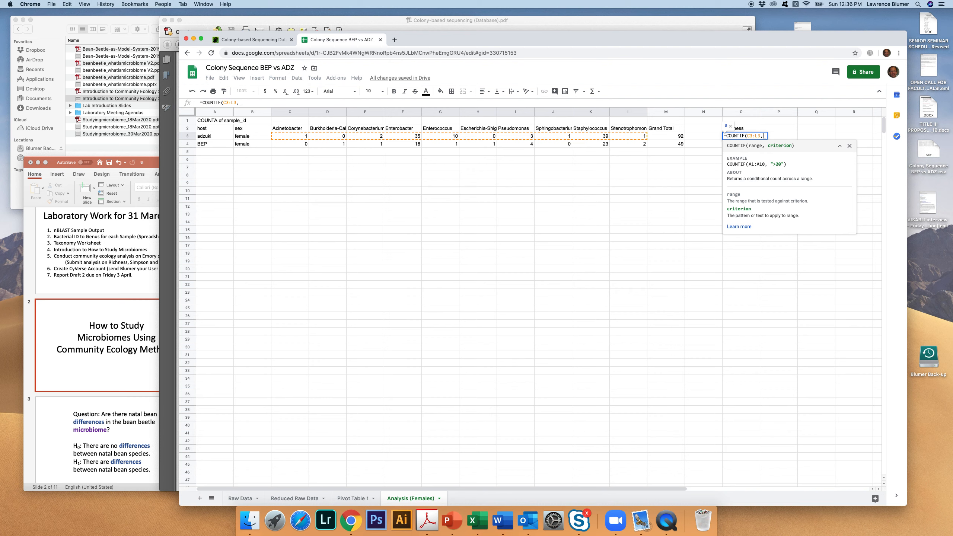
pyautogui.write('"')
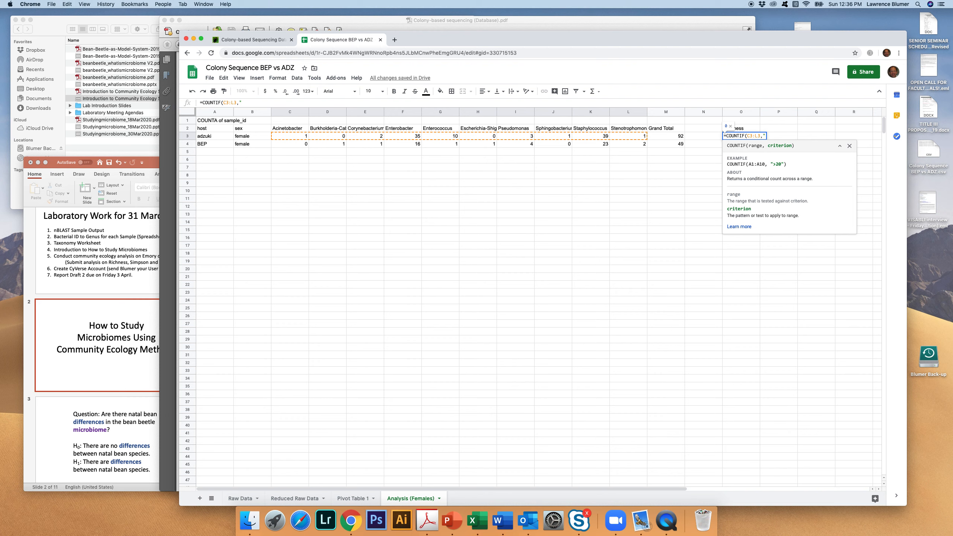
pyautogui.write('>0")')
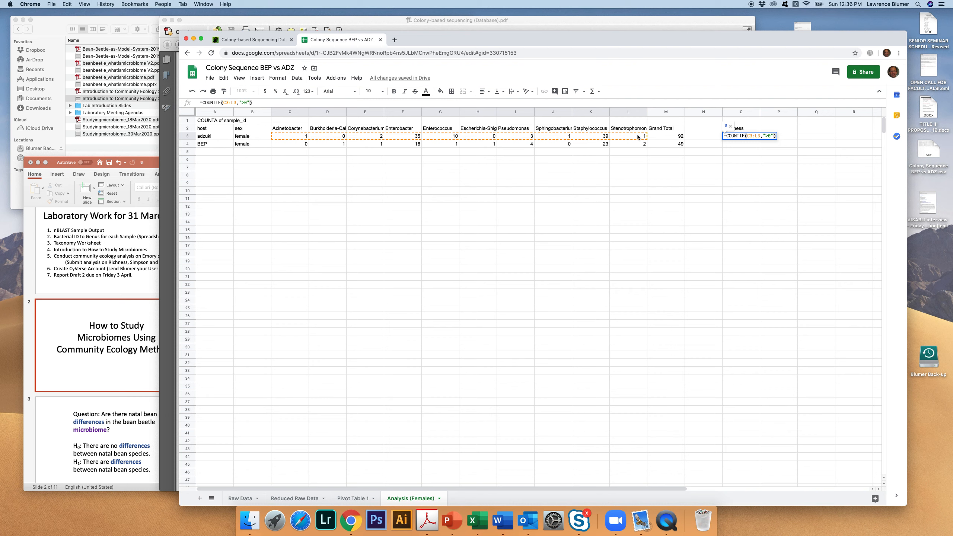
pyautogui.press('Return')
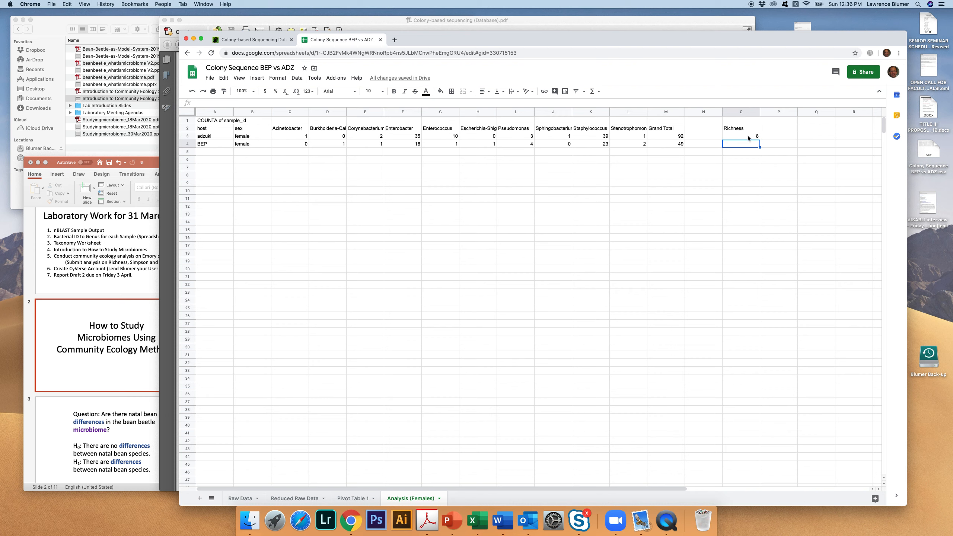
pyautogui.click(748, 138)
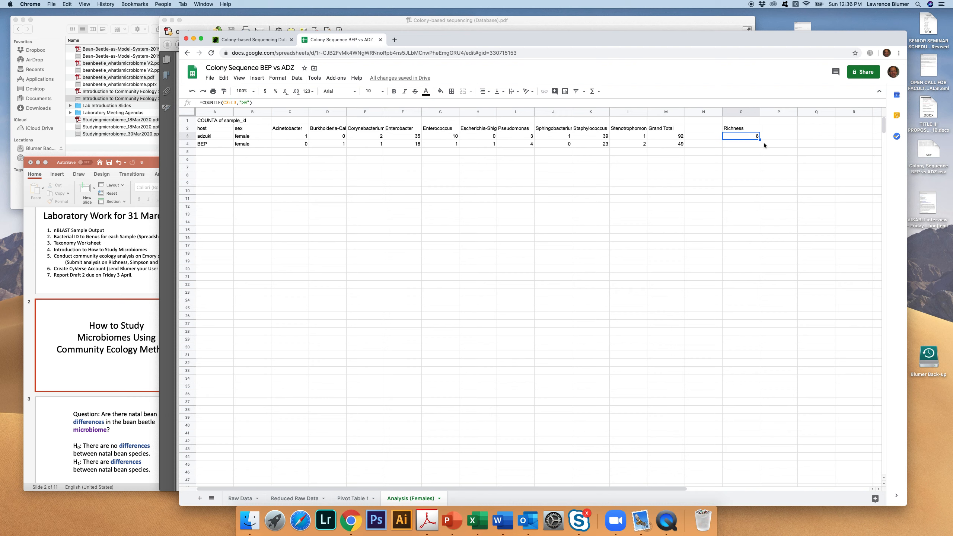
pyautogui.moveTo(760, 139); pyautogui.dragTo(761, 147)
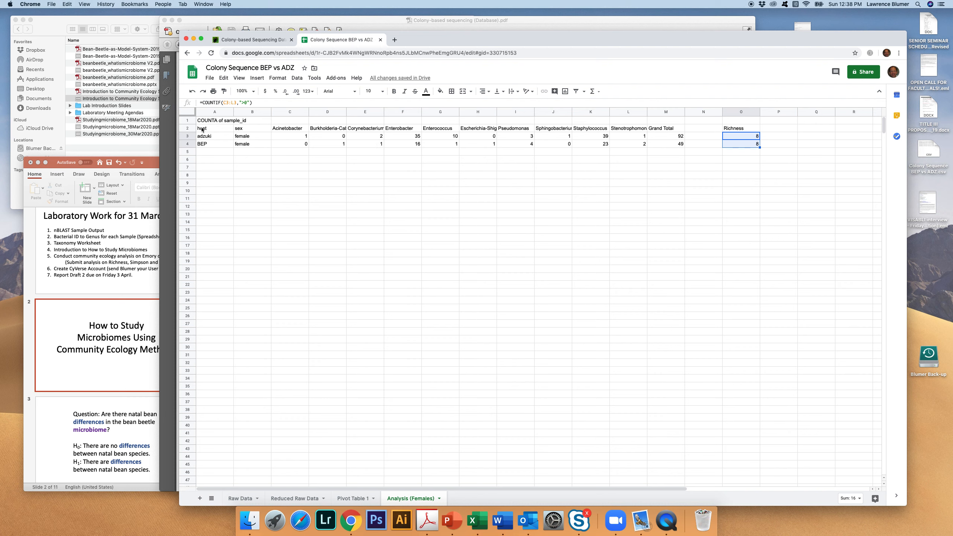
# Copy the host and sex labels in A2:B4 to a new block starting at A6.
pyautogui.moveTo(203, 129); pyautogui.dragTo(246, 145)
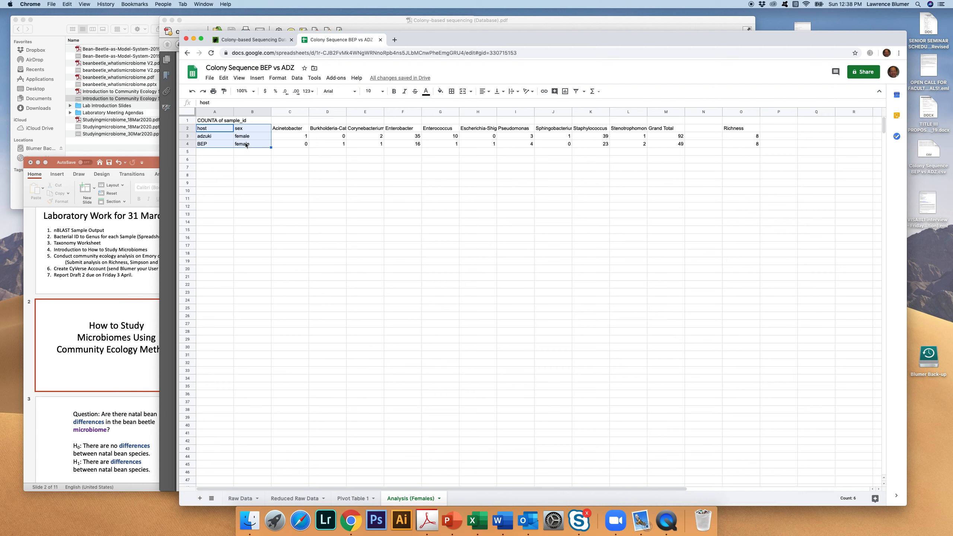
pyautogui.press('super+c')
pyautogui.moveTo(212, 162); pyautogui.dragTo(251, 163)
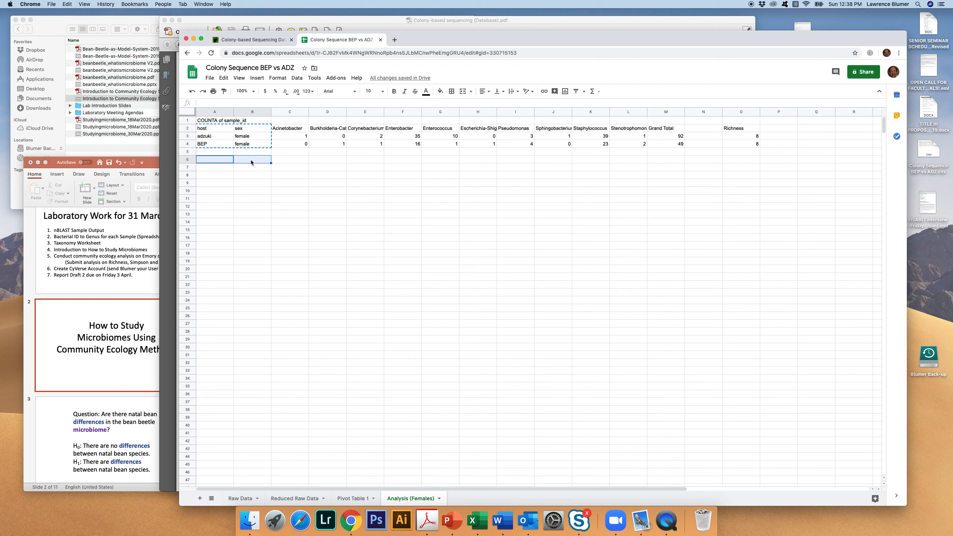
pyautogui.click(224, 78)
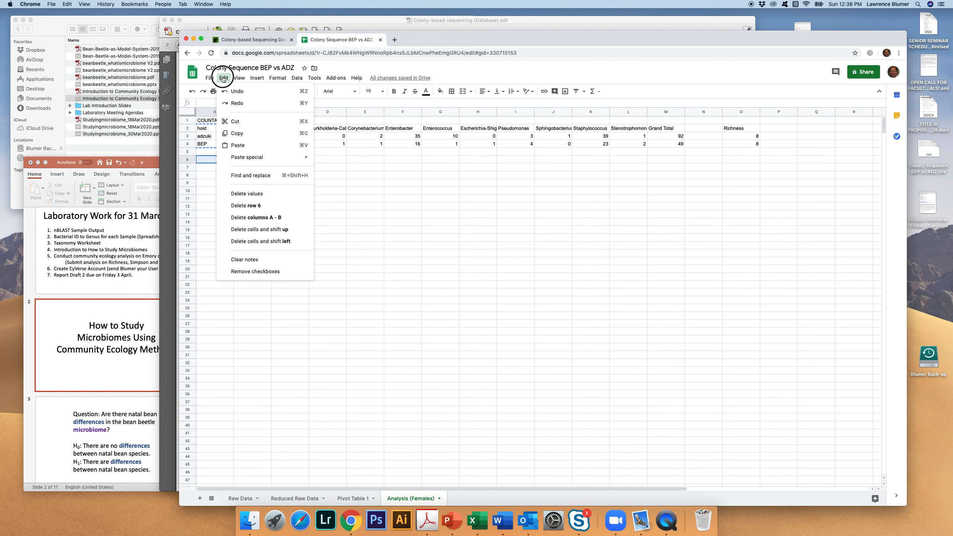
pyautogui.click(244, 146)
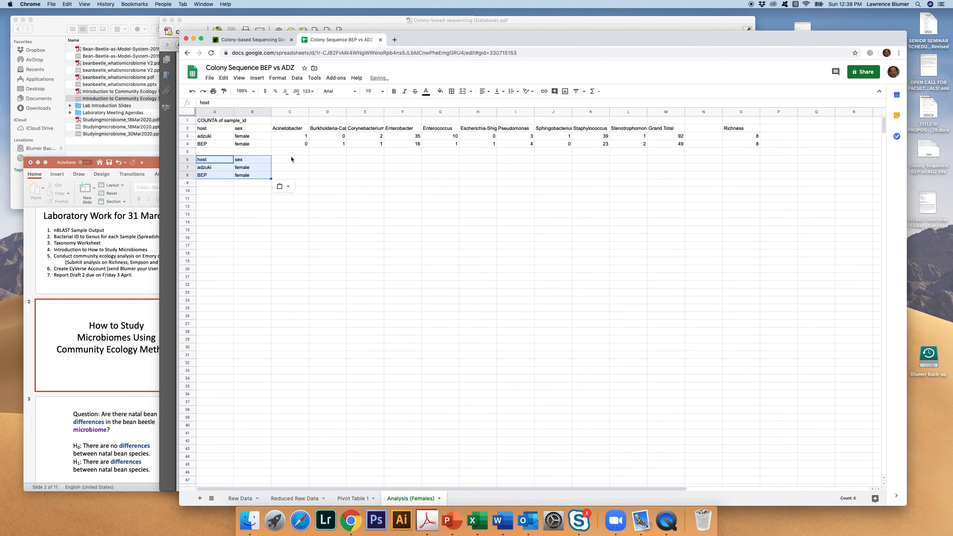
# Copy the Enterobacter and Enterococcus headers from F2:G2 into C6:D6 of the new block.
pyautogui.click(291, 159)
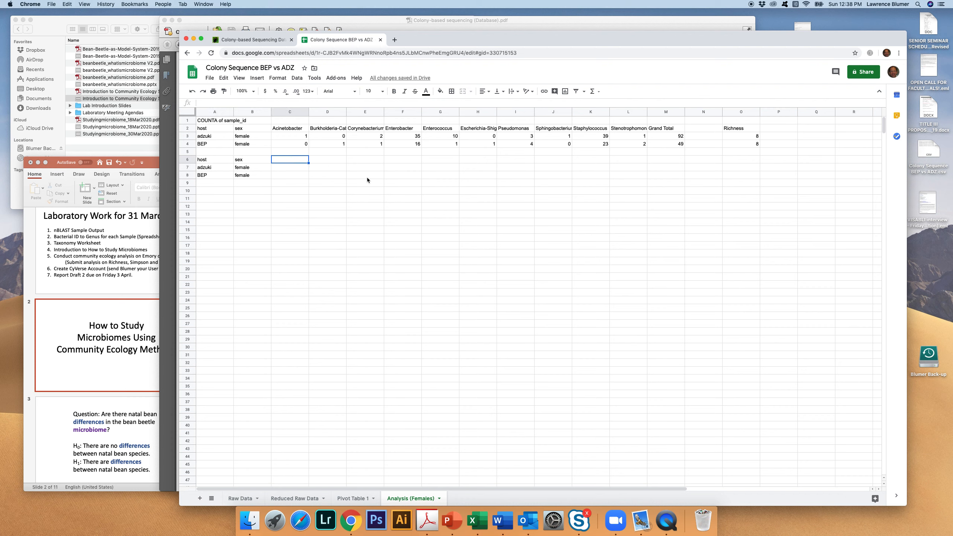
pyautogui.click(393, 129)
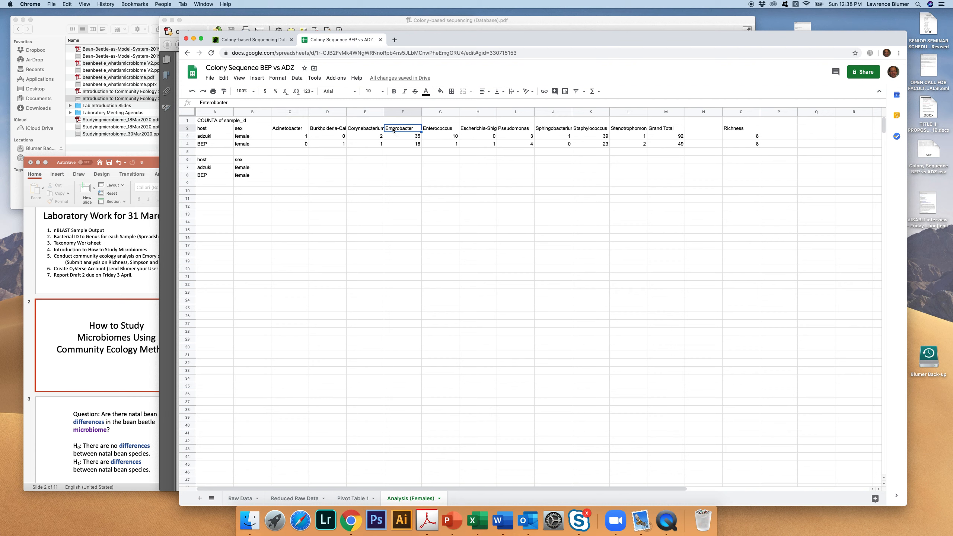
pyautogui.keyDown('shift'); pyautogui.click(438, 130); pyautogui.keyUp('shift')
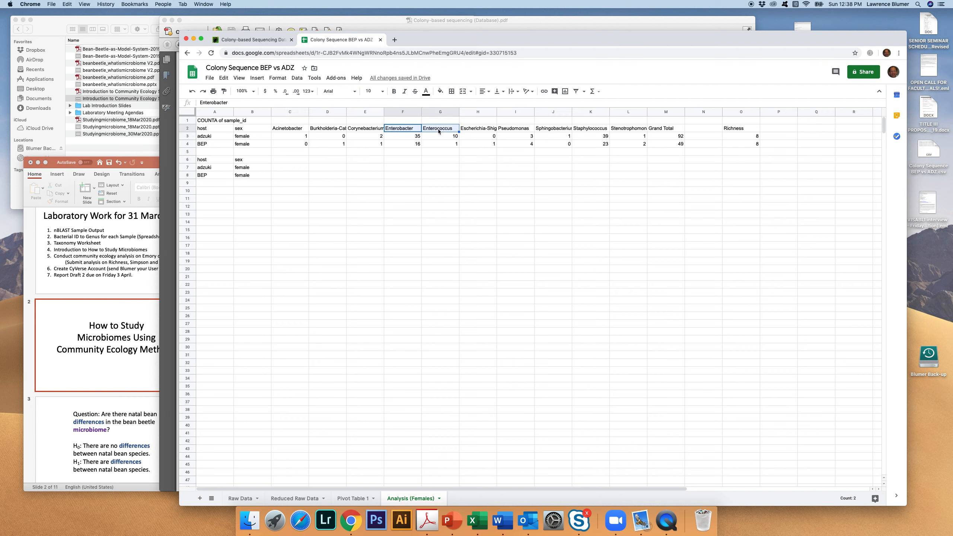
pyautogui.click(224, 78)
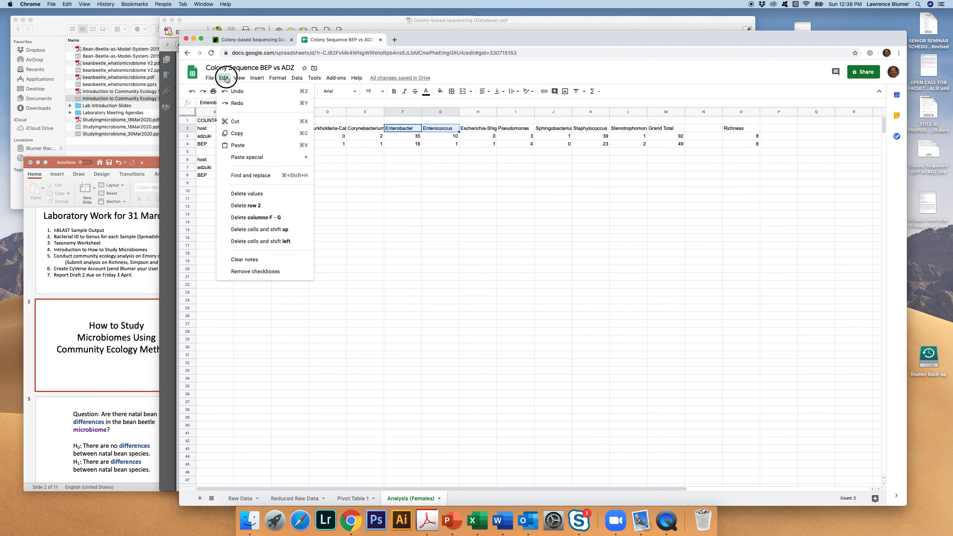
pyautogui.click(237, 132)
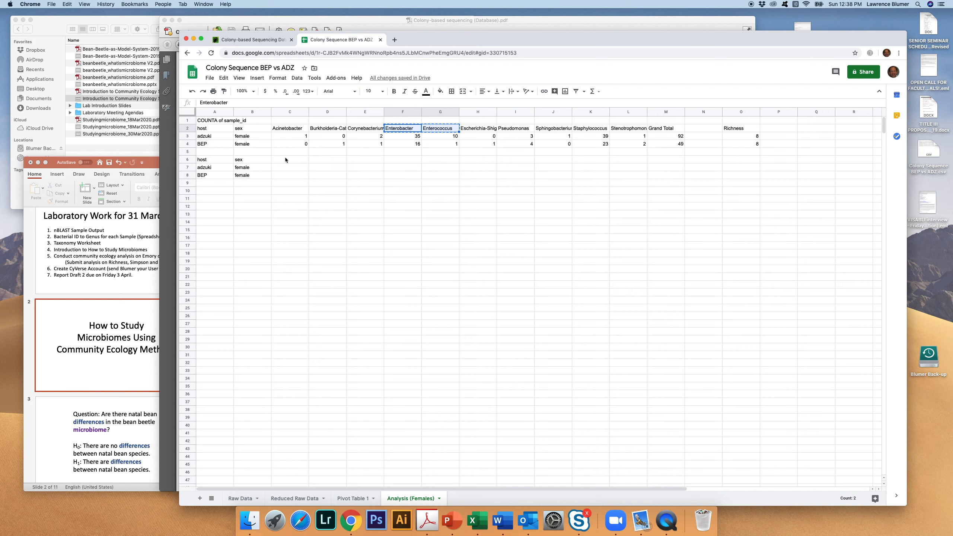
pyautogui.moveTo(285, 159); pyautogui.dragTo(325, 160)
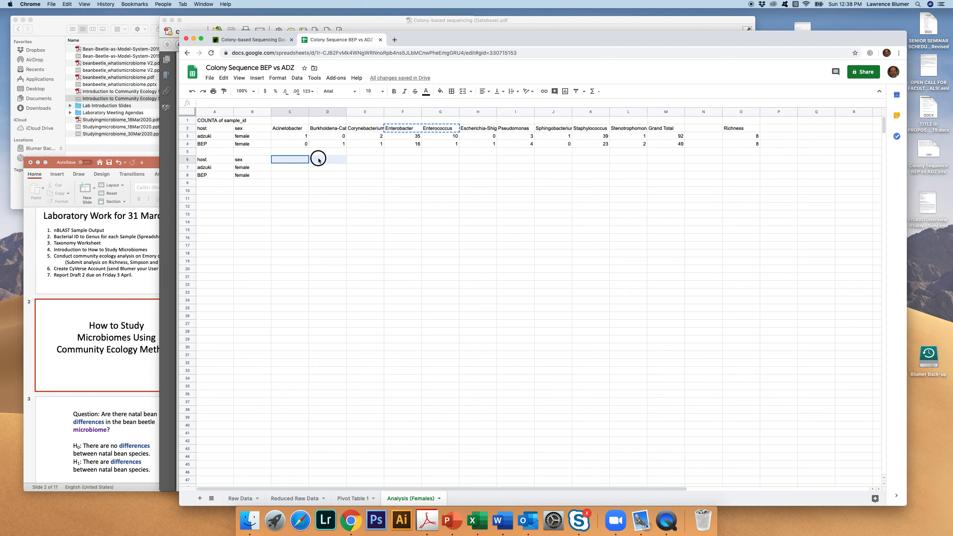
pyautogui.click(222, 79)
pyautogui.click(228, 144)
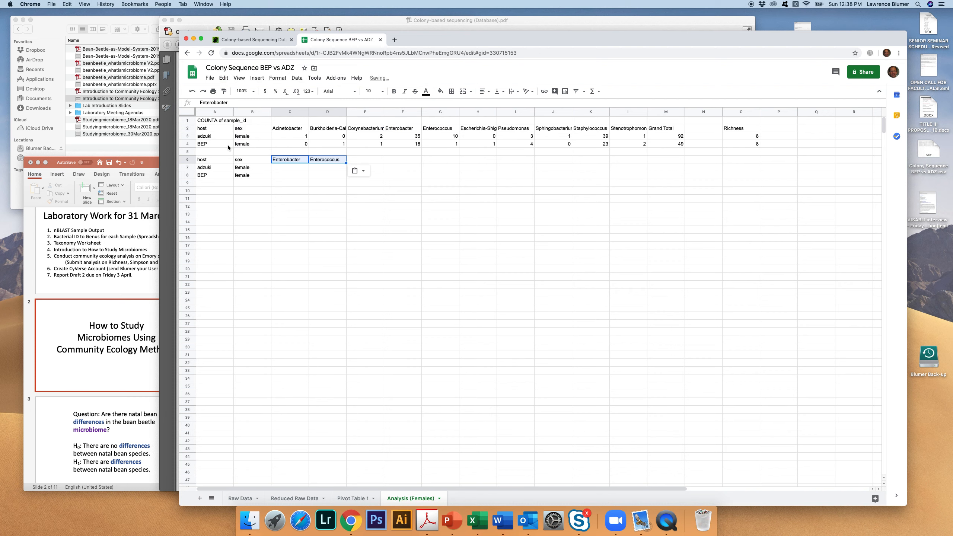
# Copy the Staphylococcus header from K2 into E6 beside the other two genus headers.
pyautogui.click(590, 129)
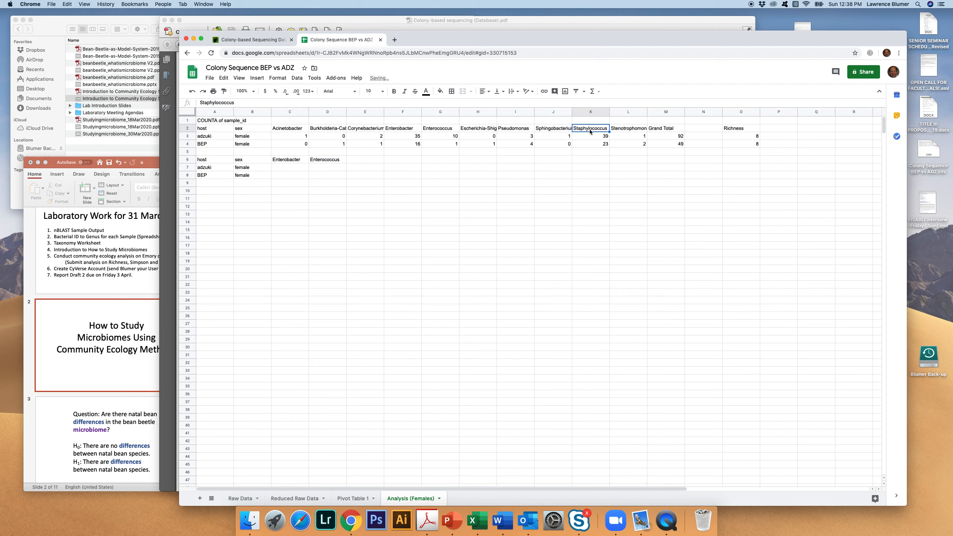
pyautogui.click(226, 79)
pyautogui.click(237, 133)
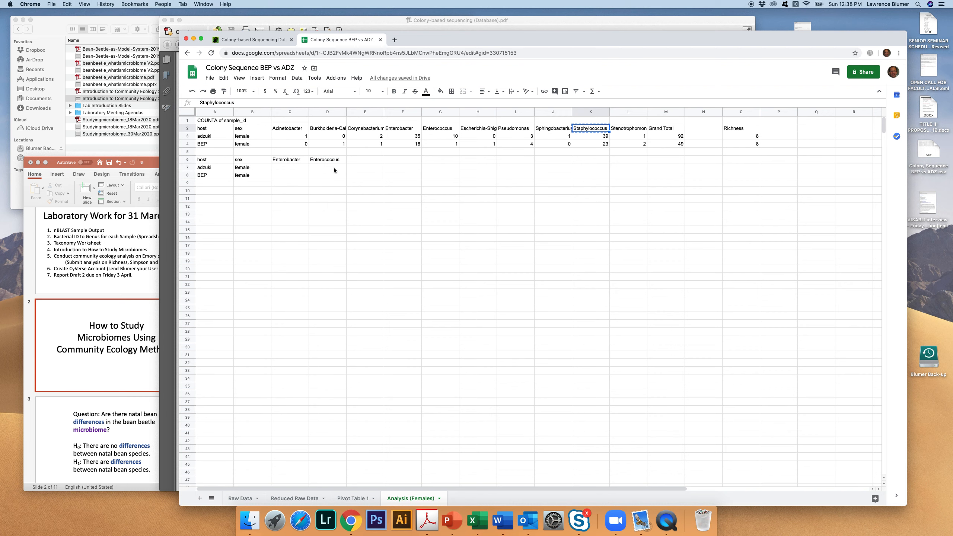
pyautogui.click(361, 162)
pyautogui.click(224, 78)
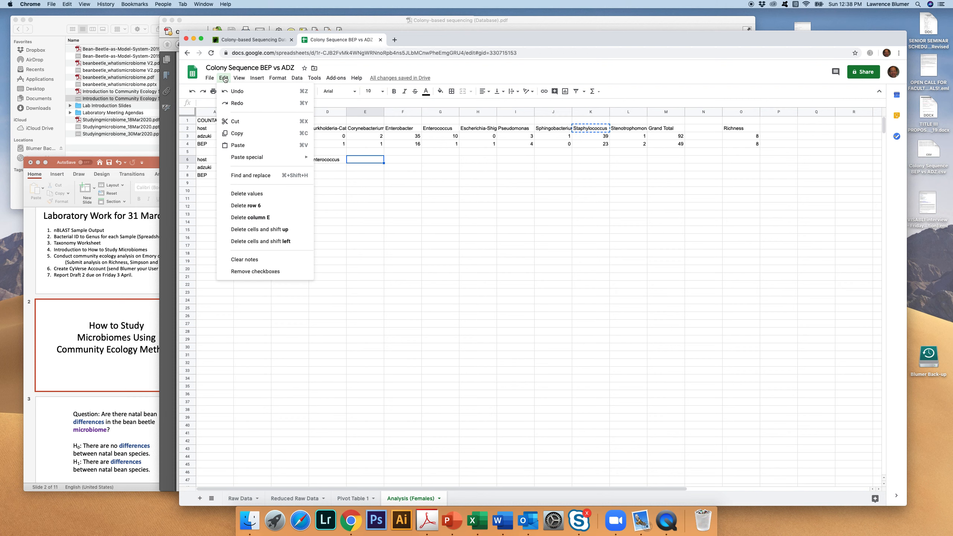
pyautogui.click(239, 145)
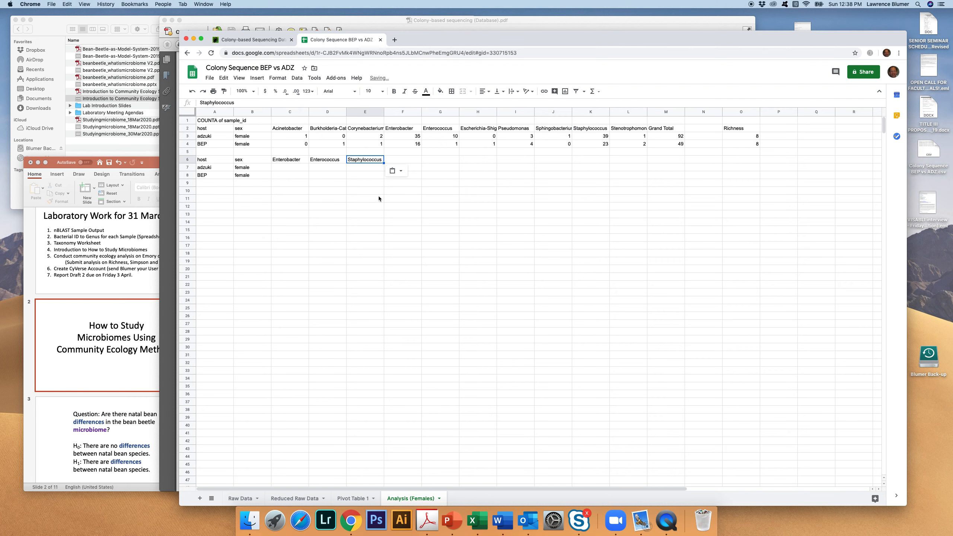
# Calculate the adzuki Enterobacter percentage in C7 with =(F3/M3)*100.
pyautogui.click(287, 168)
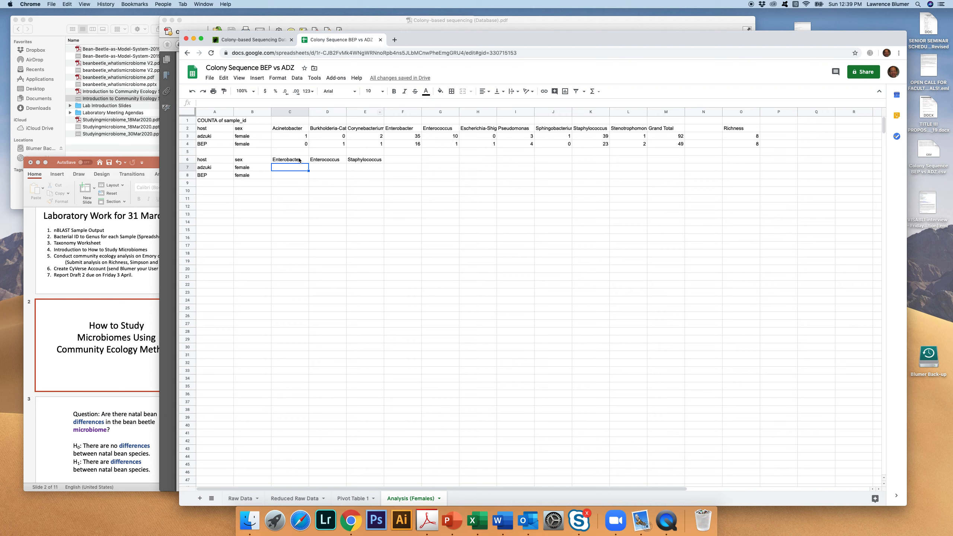
pyautogui.doubleClick(284, 169)
pyautogui.write('=(')
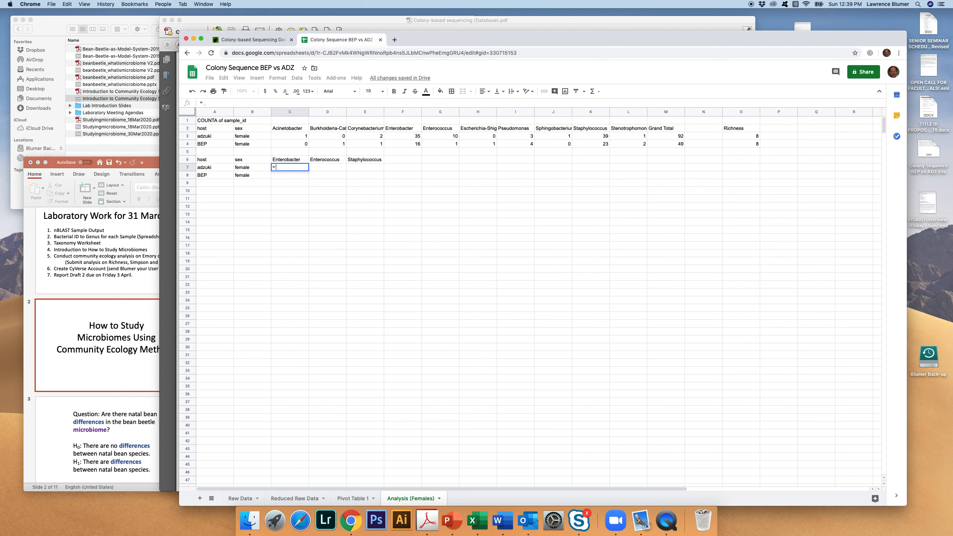
pyautogui.click(411, 139)
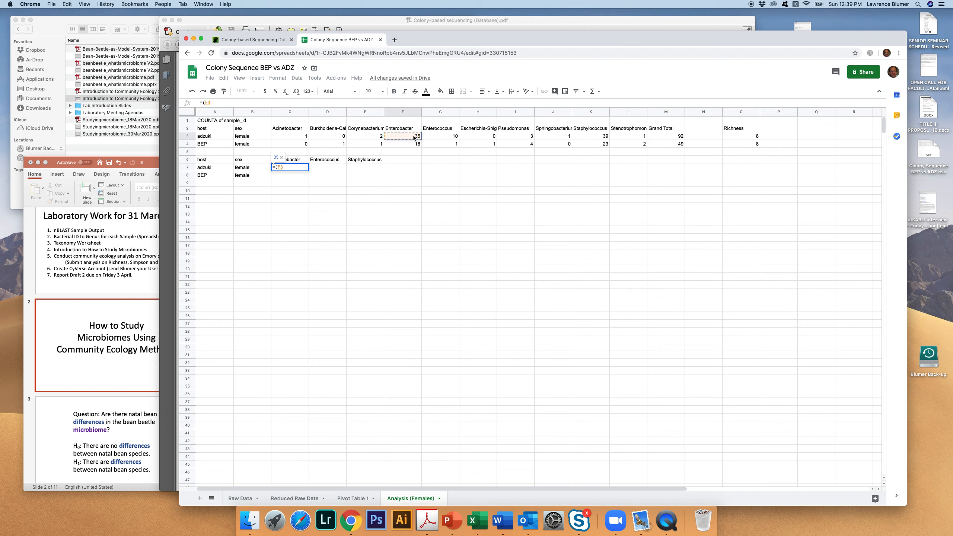
pyautogui.write('/')
pyautogui.click(677, 138)
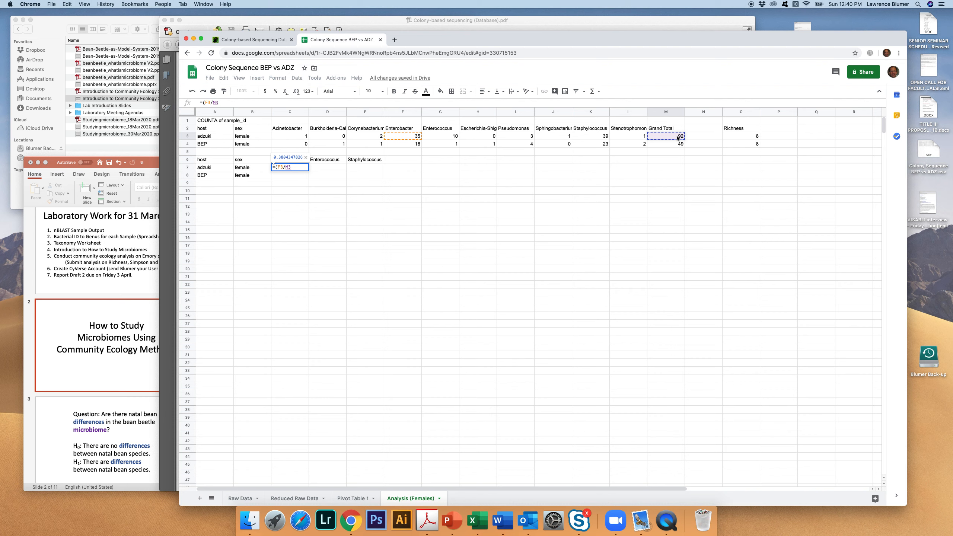
pyautogui.write(')')
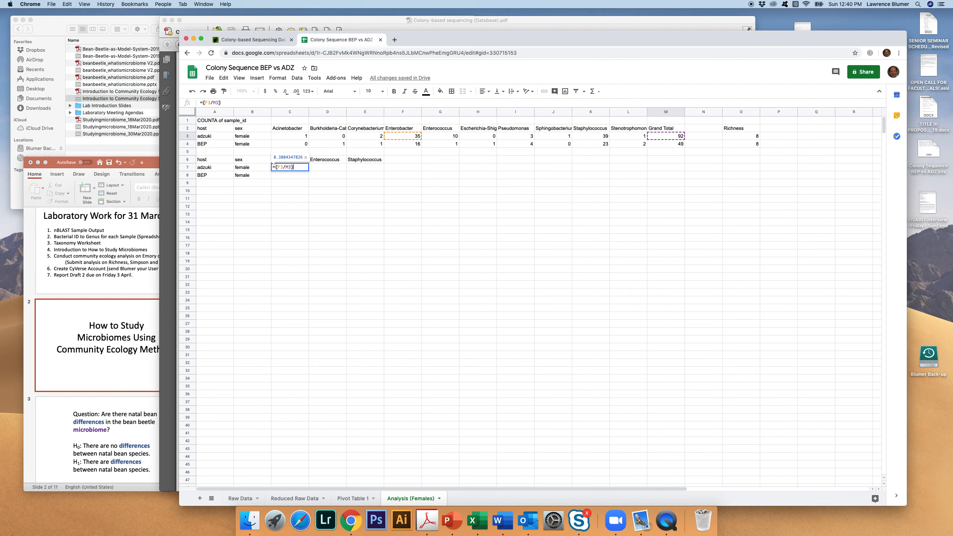
pyautogui.write('*100')
pyautogui.press('Return')
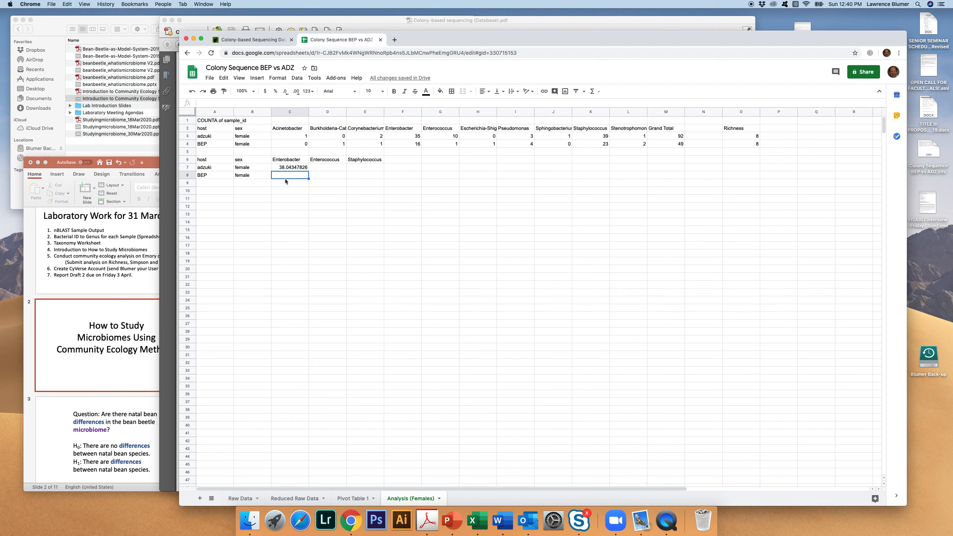
# Fill the Enterobacter percentage formula from C7 down to C8 for the BEP host.
pyautogui.click(295, 168)
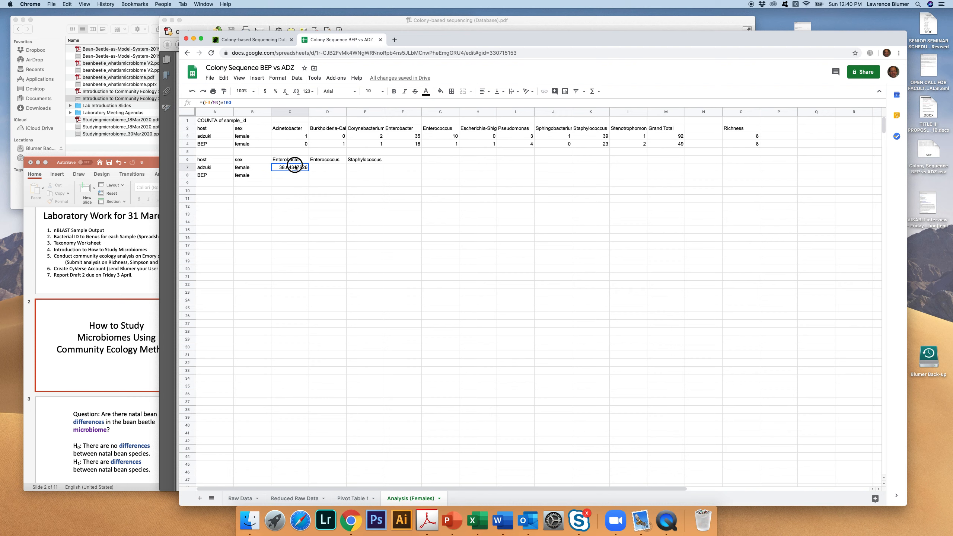
pyautogui.moveTo(308, 171); pyautogui.dragTo(315, 183)
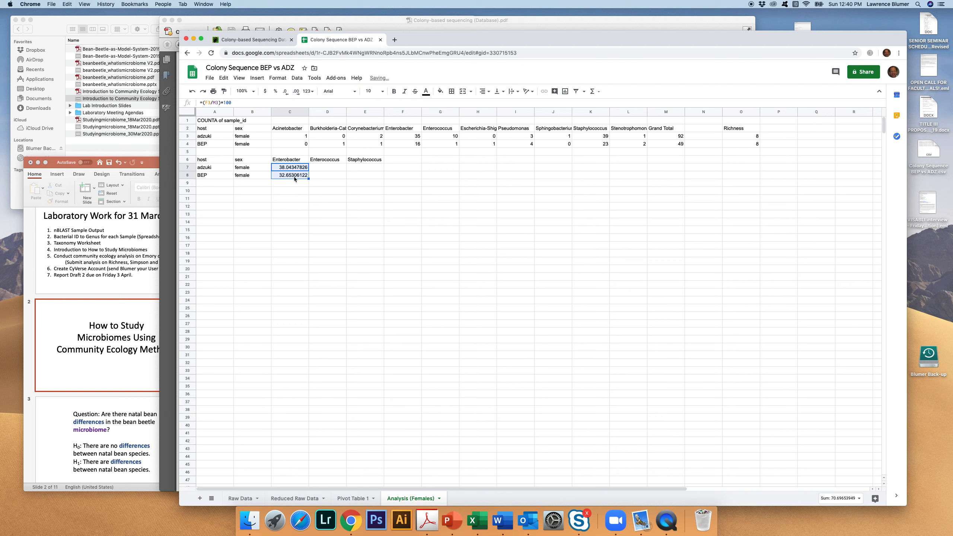
# Calculate the Enterococcus percentages with =(G3/M3)*100 in D7 and fill the formula down to D8 for BEP.
pyautogui.click(328, 167)
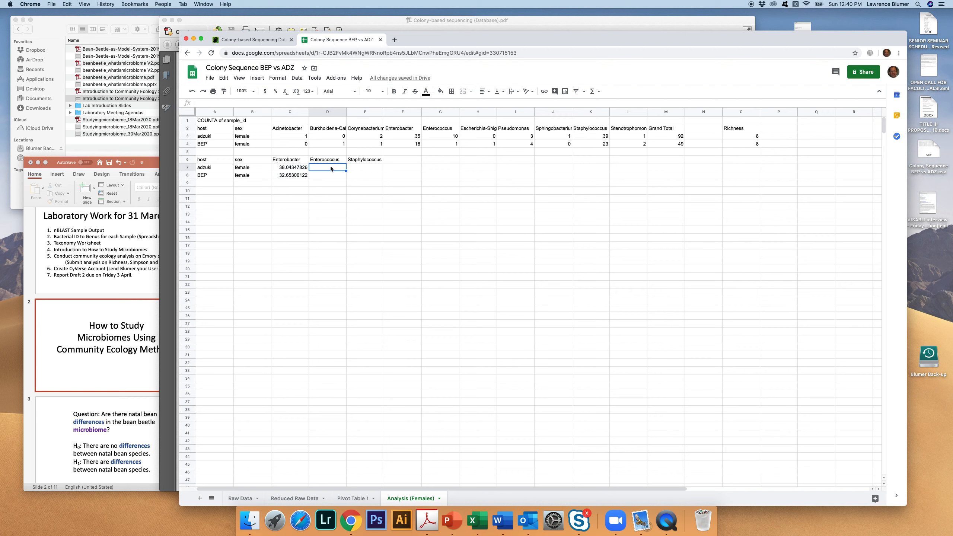
pyautogui.write('=(')
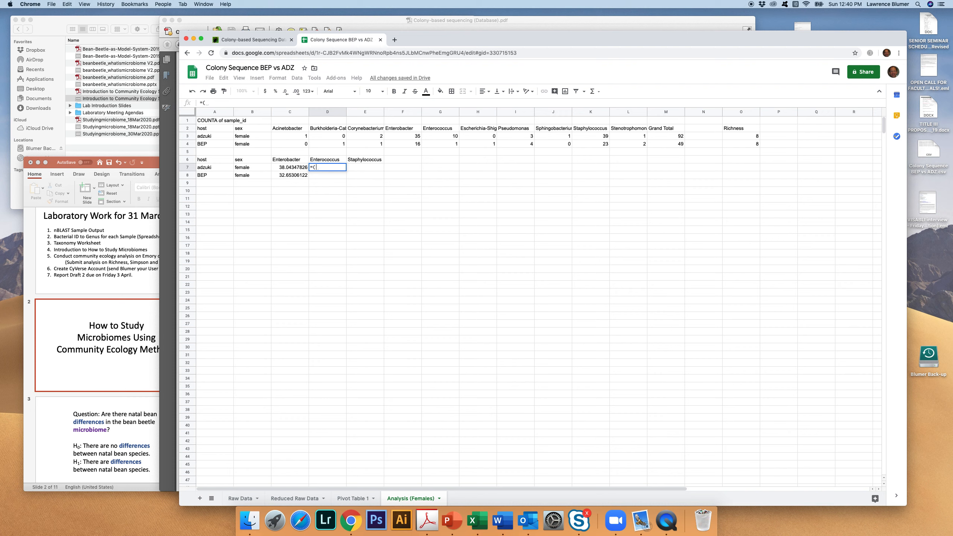
pyautogui.click(446, 135)
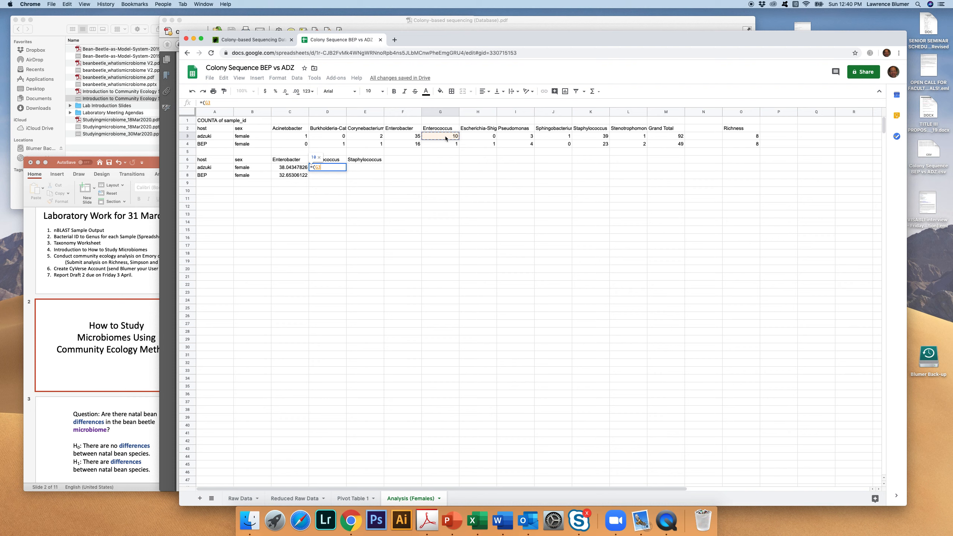
pyautogui.write('/')
pyautogui.click(666, 136)
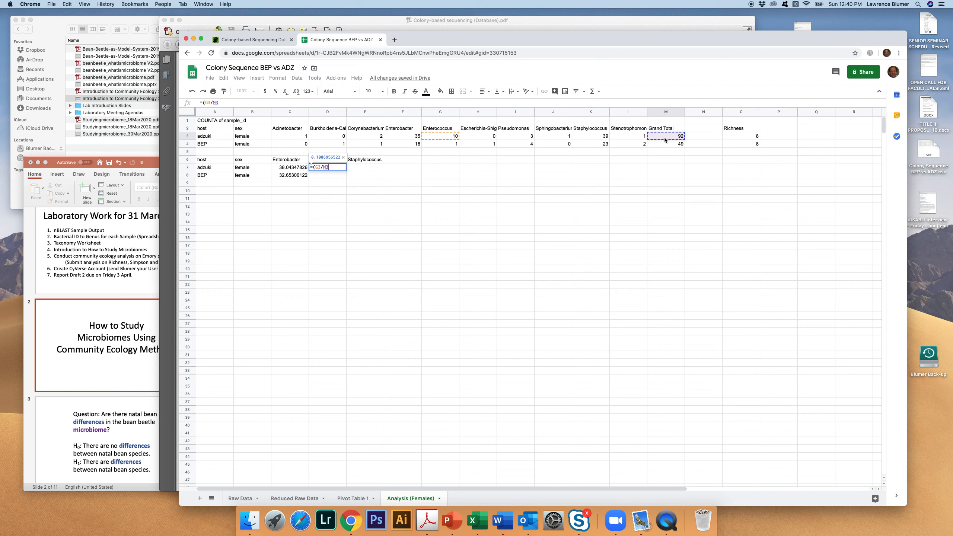
pyautogui.write(')')
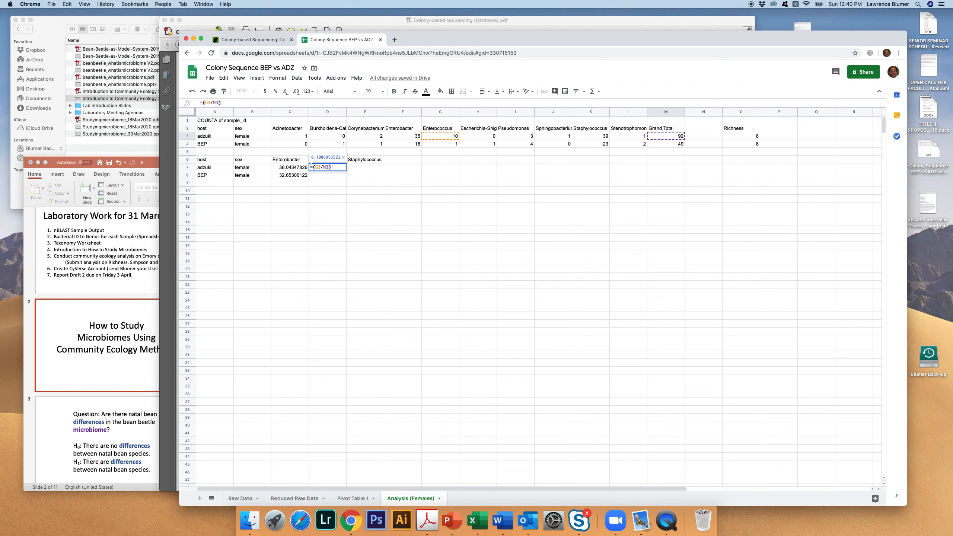
pyautogui.write('*')
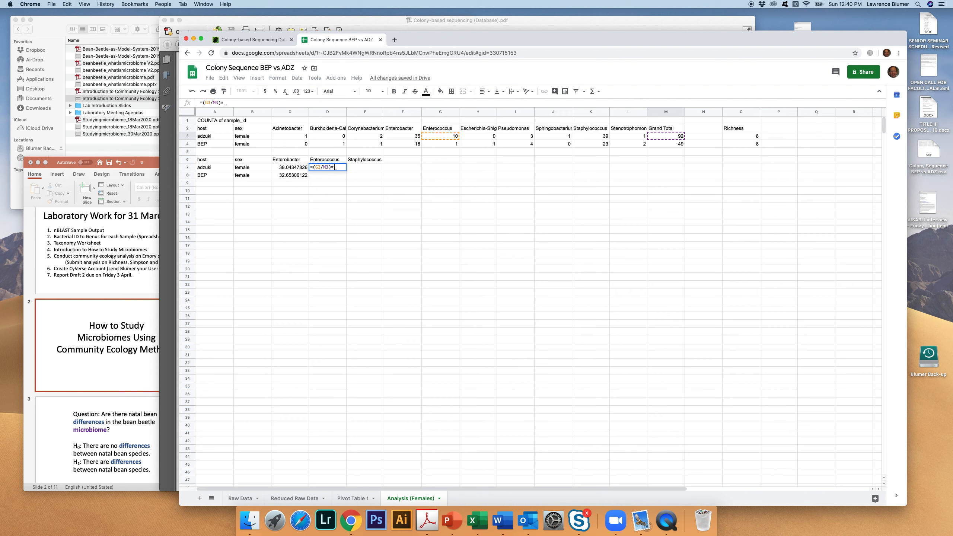
pyautogui.write('100')
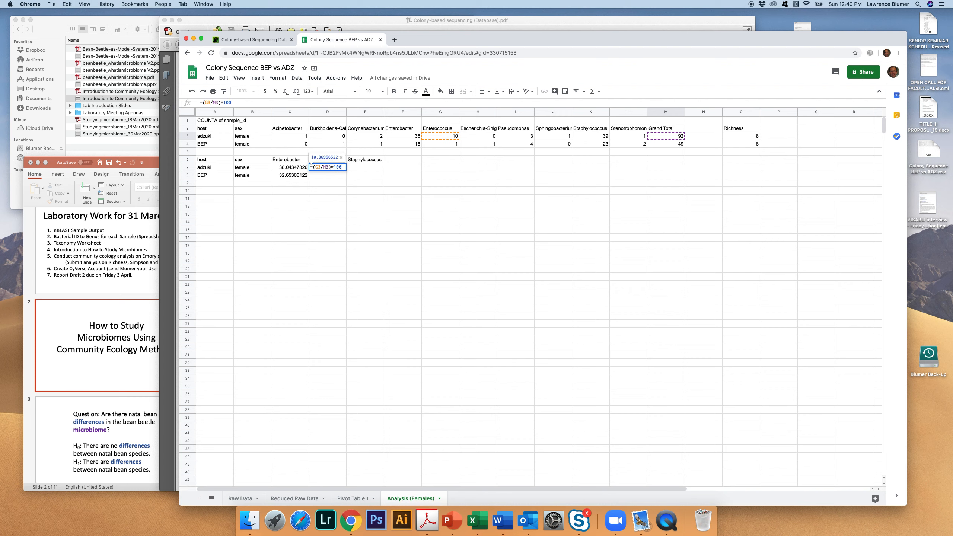
pyautogui.press('Return')
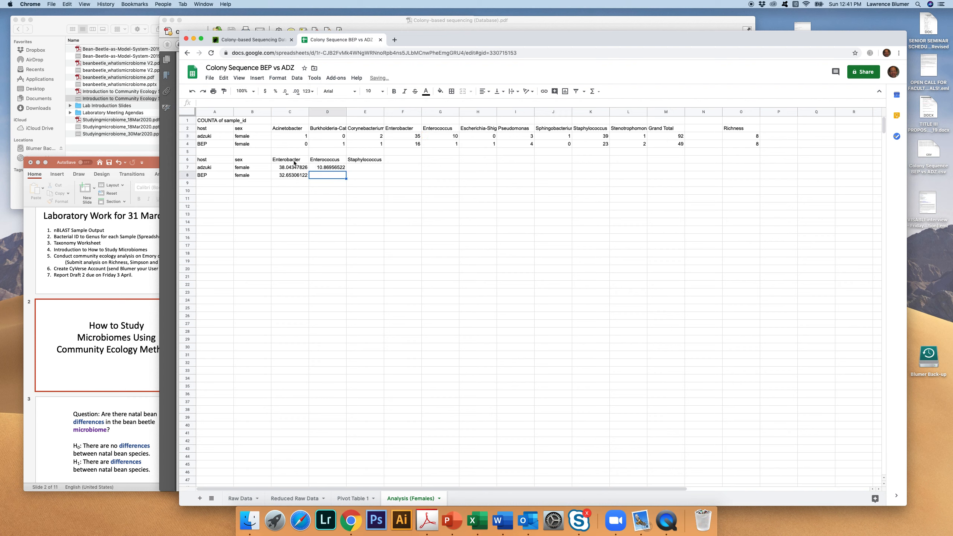
pyautogui.click(321, 167)
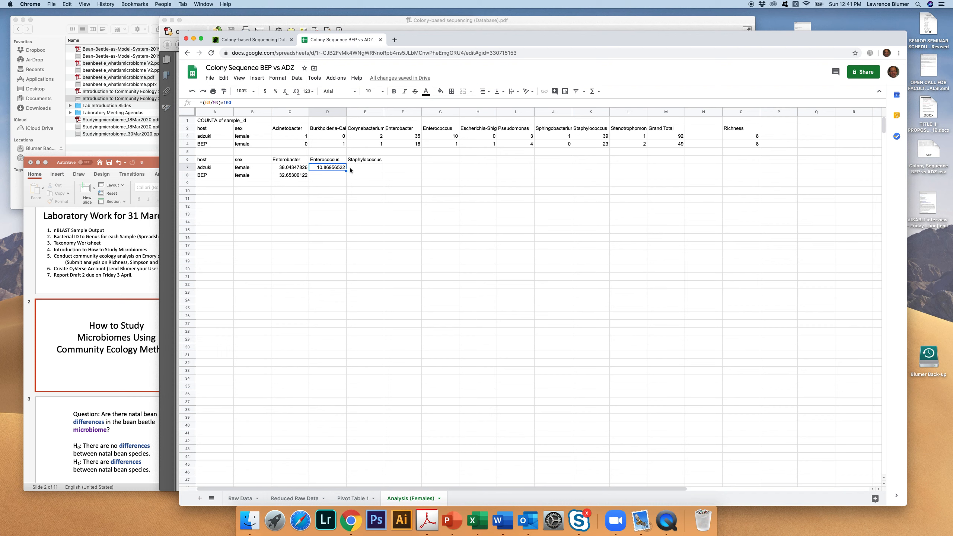
pyautogui.moveTo(346, 171); pyautogui.dragTo(347, 178)
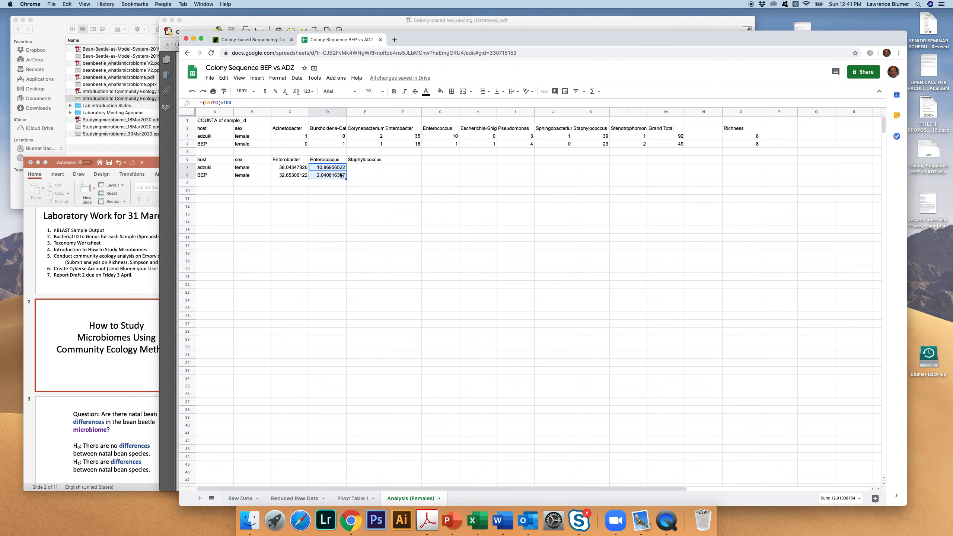
pyautogui.click(291, 176)
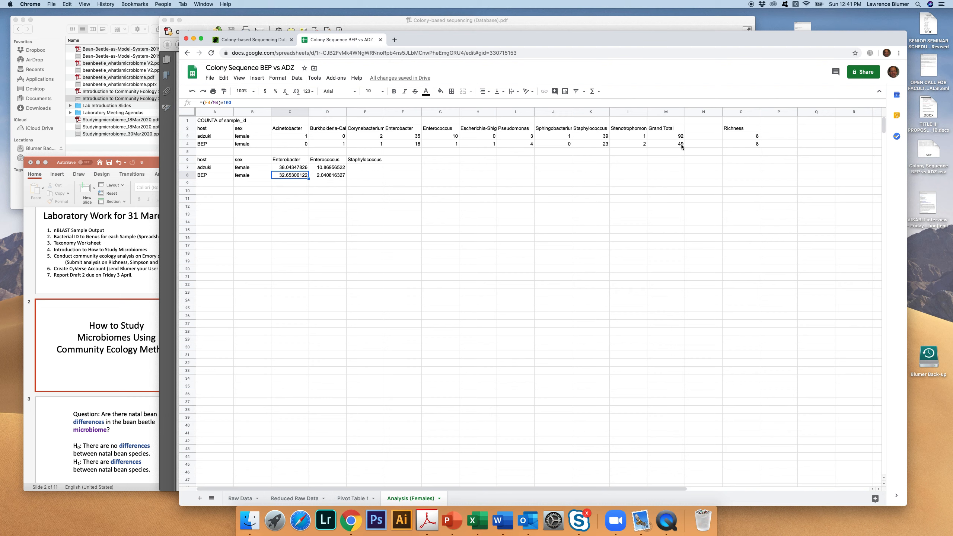
# Calculate the Staphylococcus percentages with =(K3/M3)*100 in E7 and fill the formula down to E8 for BEP.
pyautogui.click(367, 167)
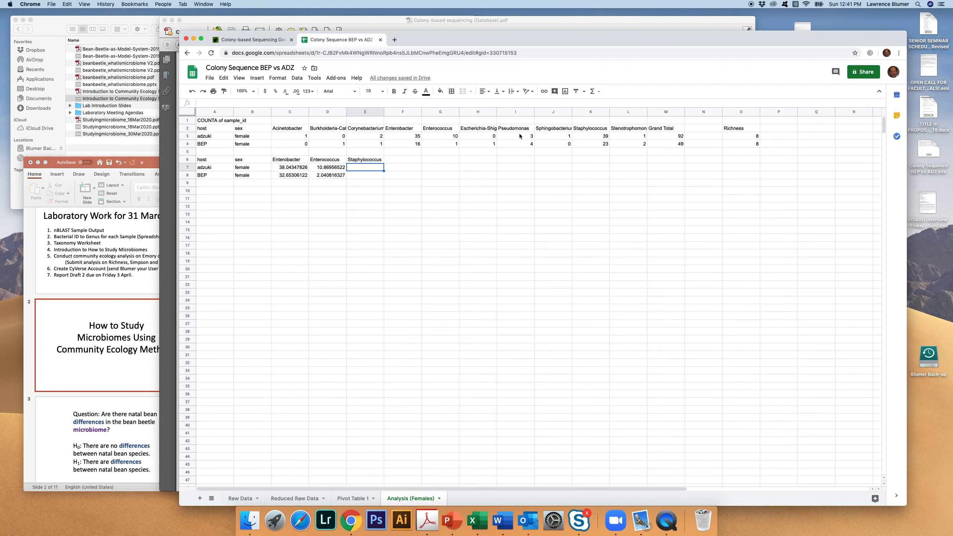
pyautogui.write('=(')
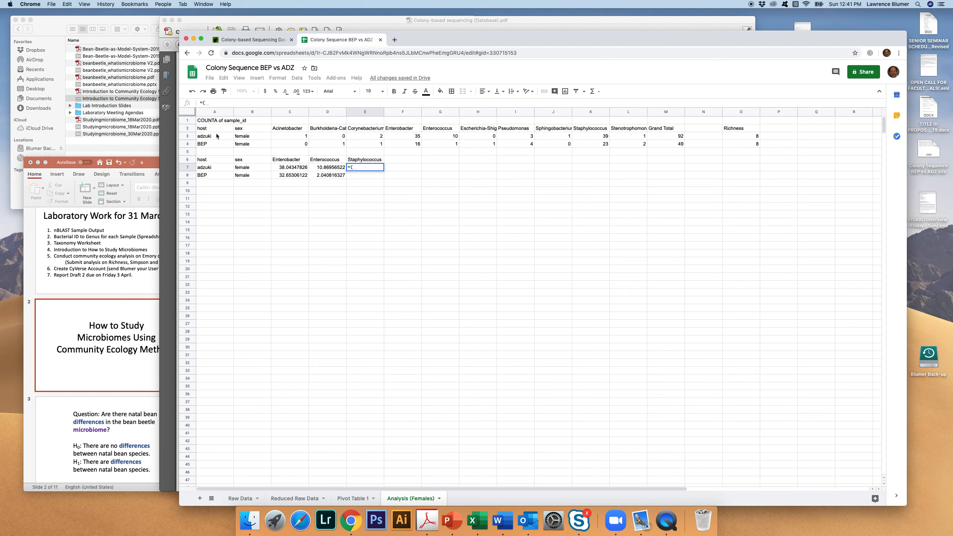
pyautogui.click(601, 137)
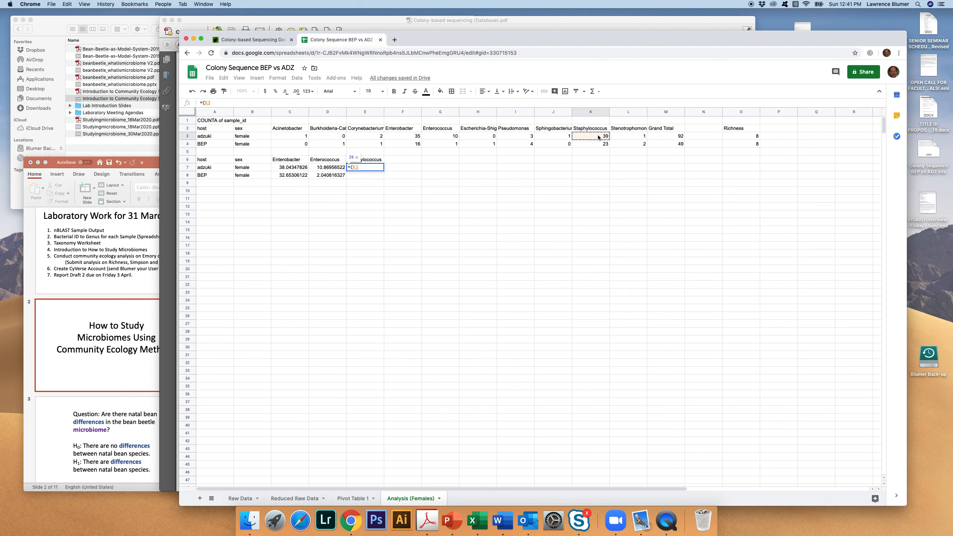
pyautogui.write('/')
pyautogui.click(674, 137)
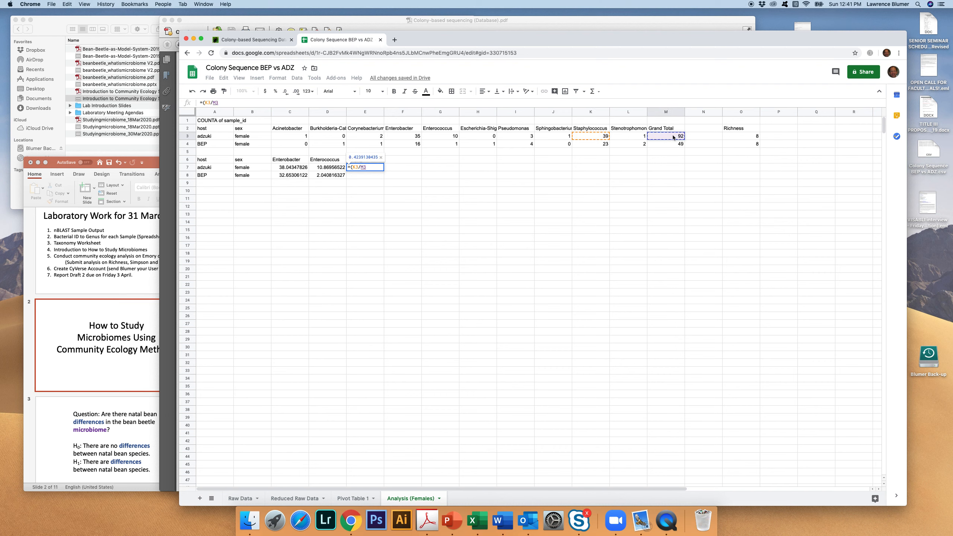
pyautogui.write(')')
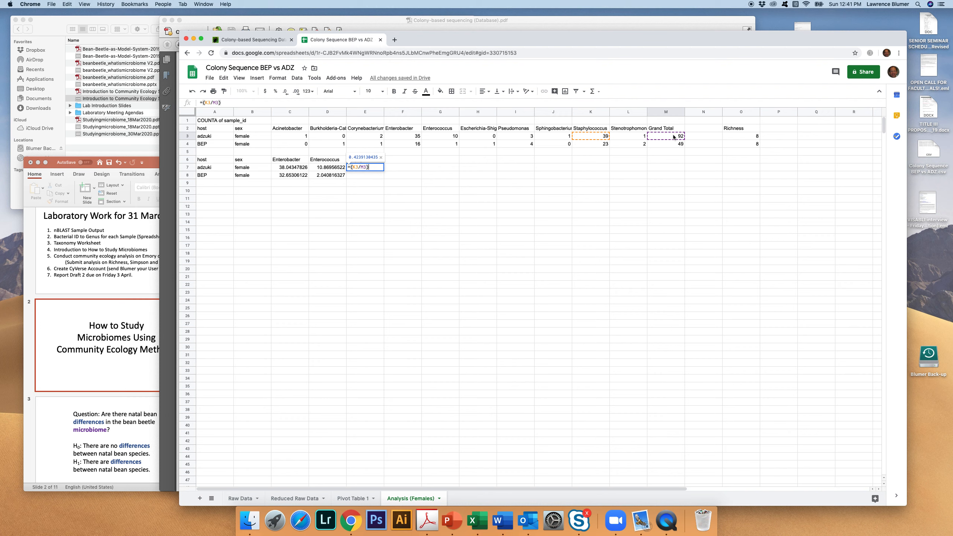
pyautogui.write('*100')
pyautogui.press('Return')
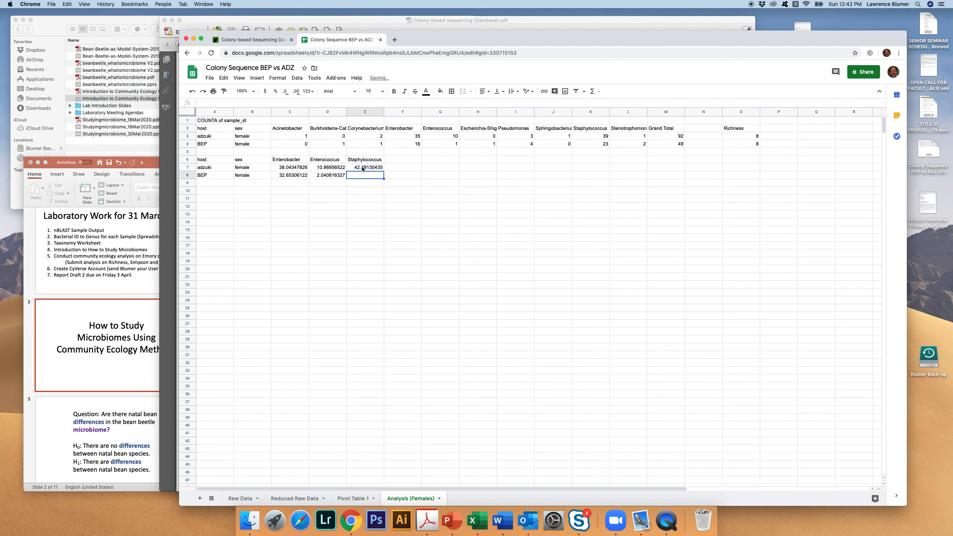
pyautogui.click(369, 168)
pyautogui.moveTo(383, 171); pyautogui.dragTo(386, 177)
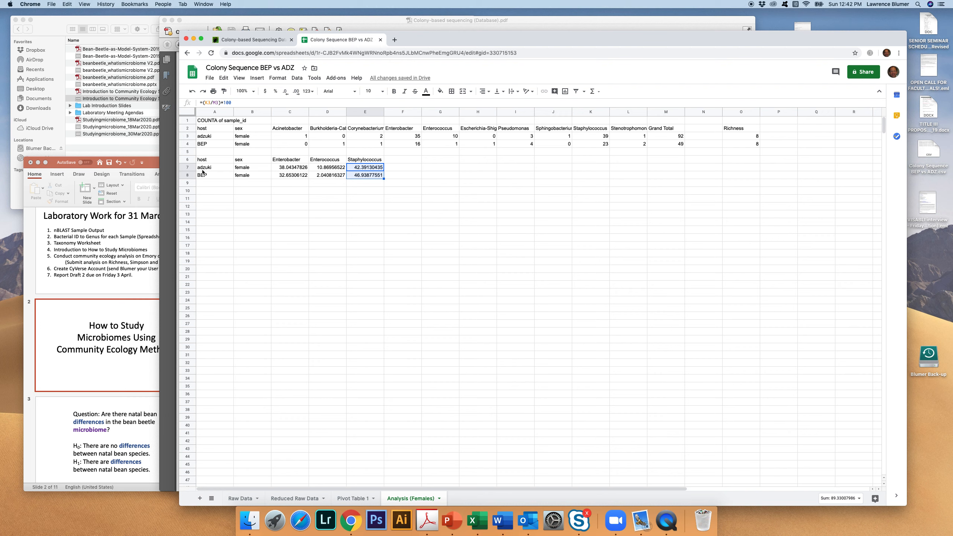
# Copy the host, sex and genus headers in A2:L2, without Grand Total, to row 10 starting at A10.
pyautogui.click(212, 191)
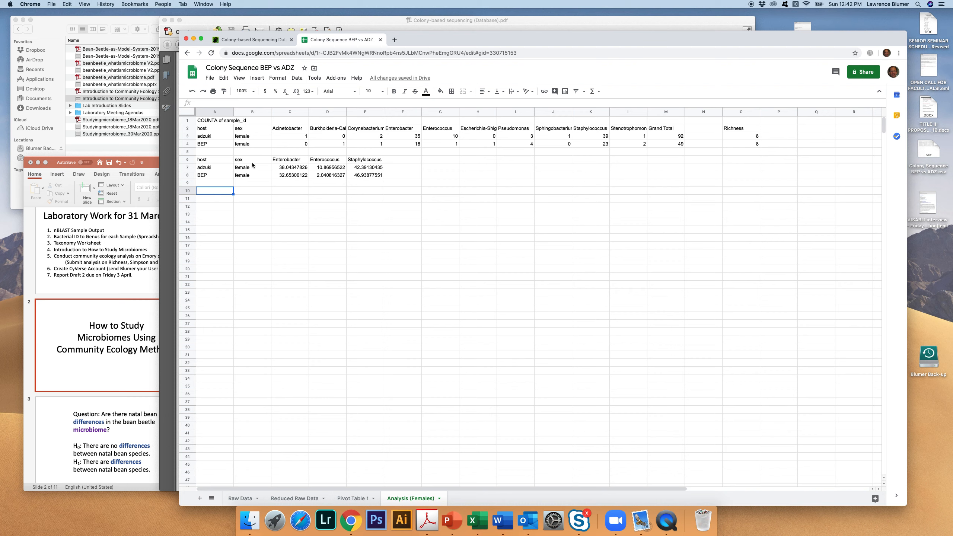
pyautogui.click(211, 129)
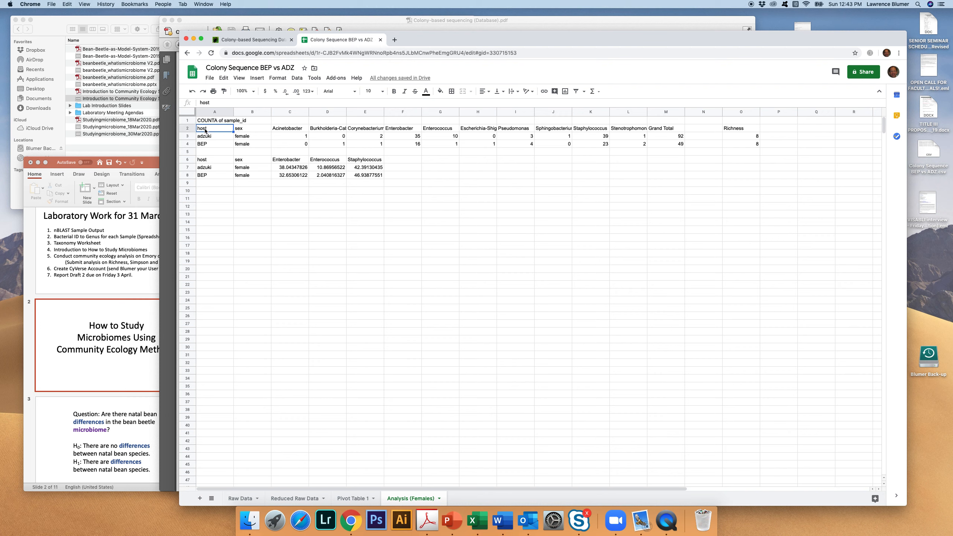
pyautogui.keyDown('shift'); pyautogui.click(631, 130); pyautogui.keyUp('shift')
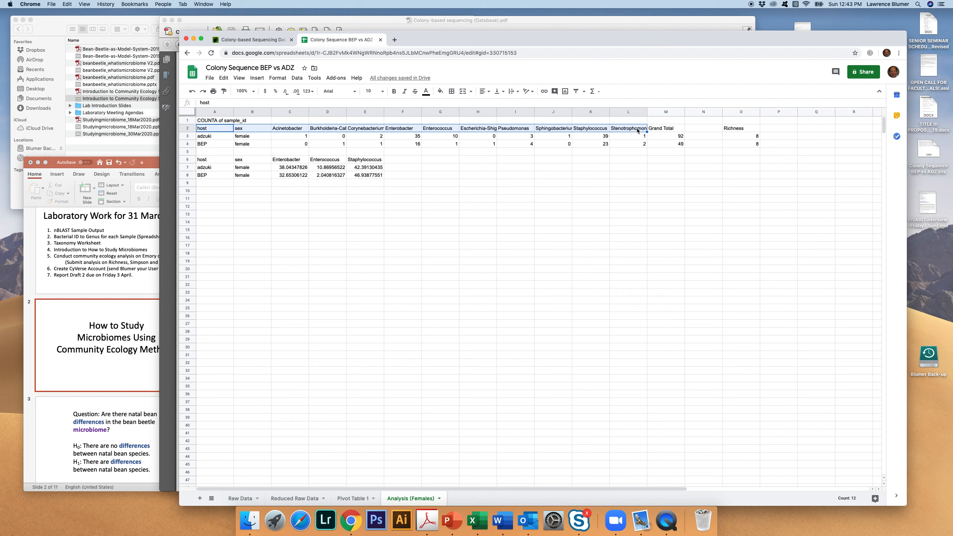
pyautogui.press('super+c')
pyautogui.click(212, 199)
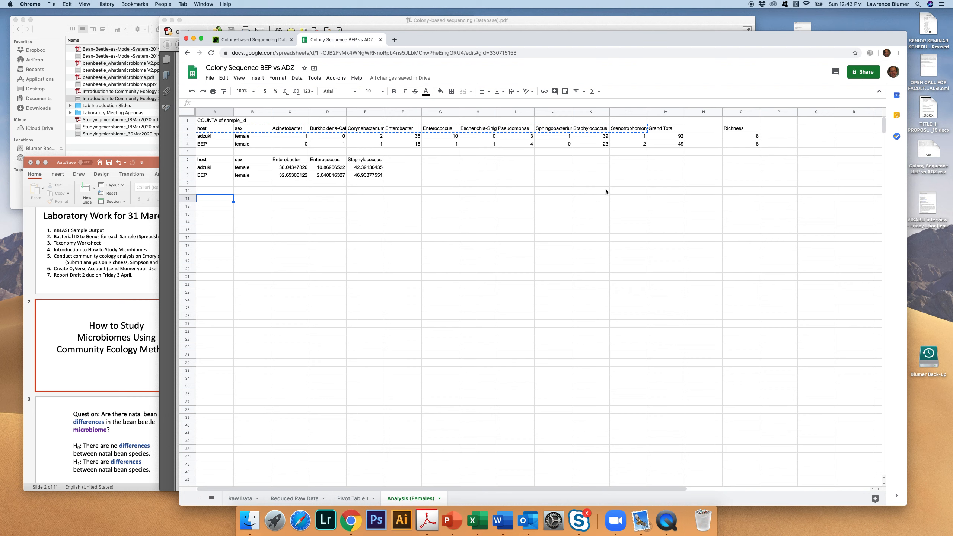
pyautogui.keyDown('shift'); pyautogui.click(631, 192); pyautogui.keyUp('shift')
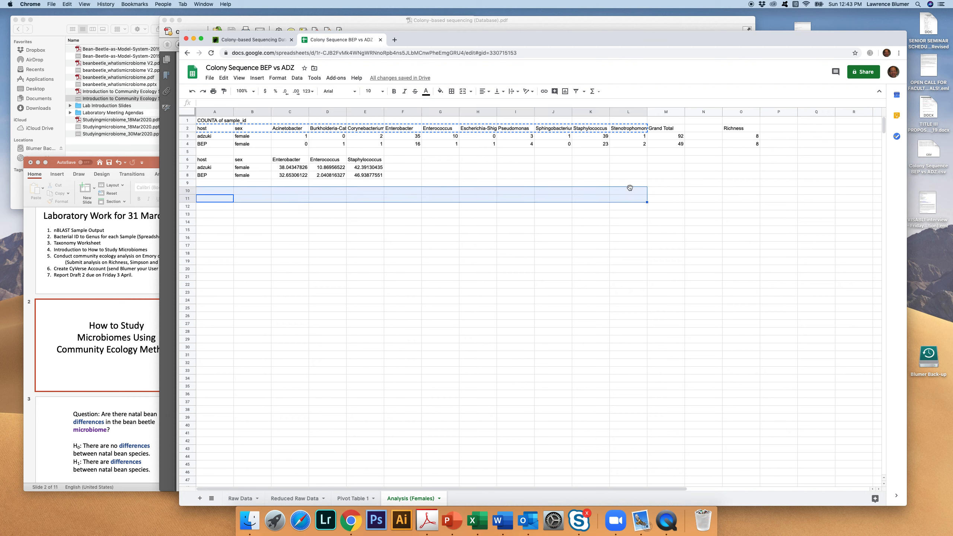
pyautogui.click(214, 190)
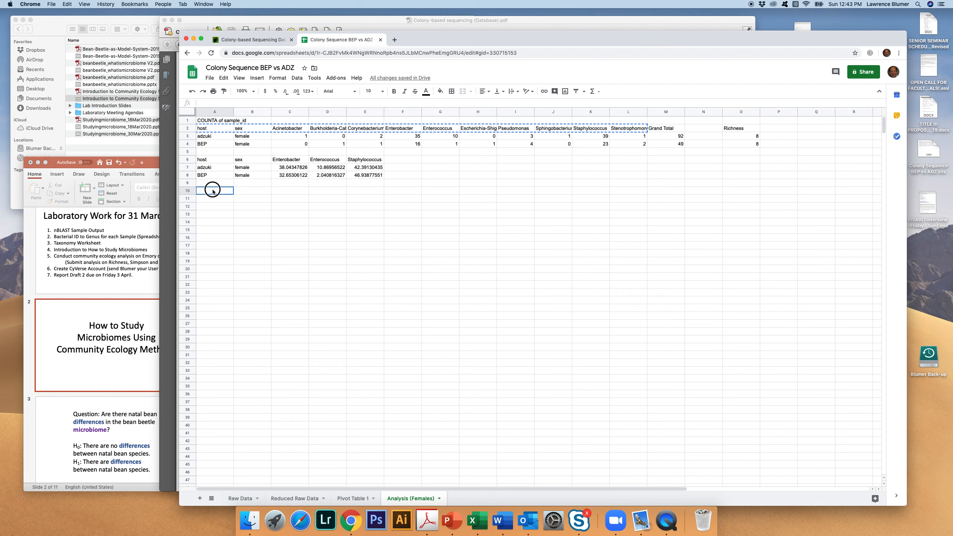
pyautogui.keyDown('shift'); pyautogui.click(637, 191); pyautogui.keyUp('shift')
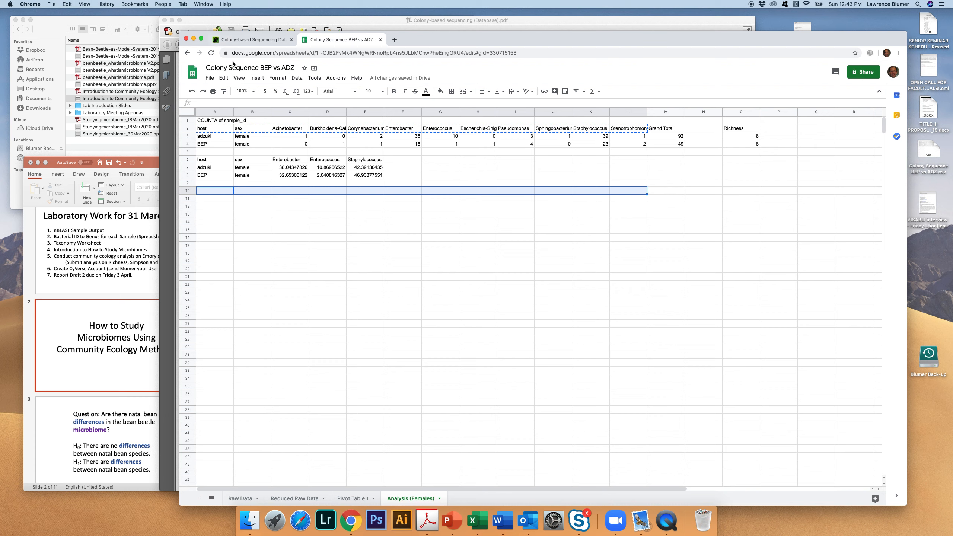
pyautogui.click(225, 79)
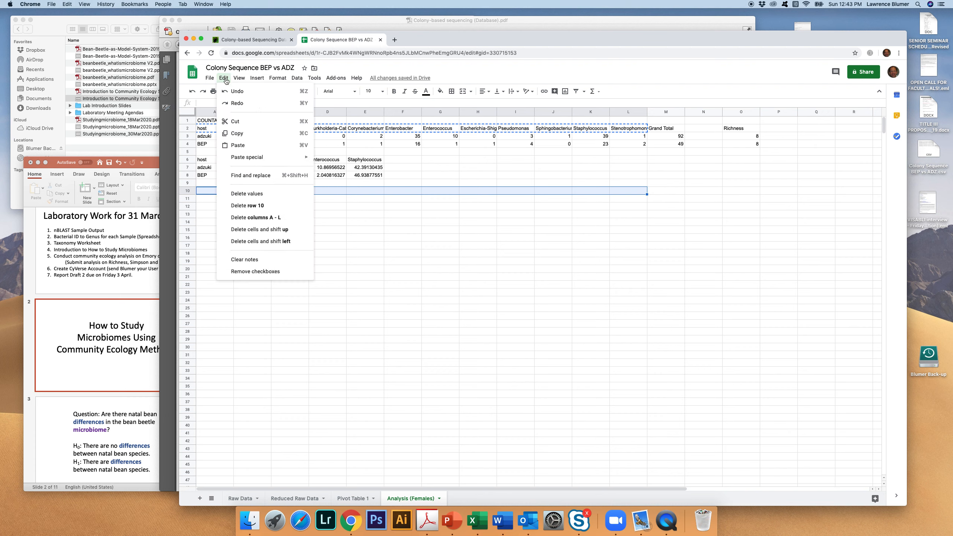
pyautogui.click(236, 146)
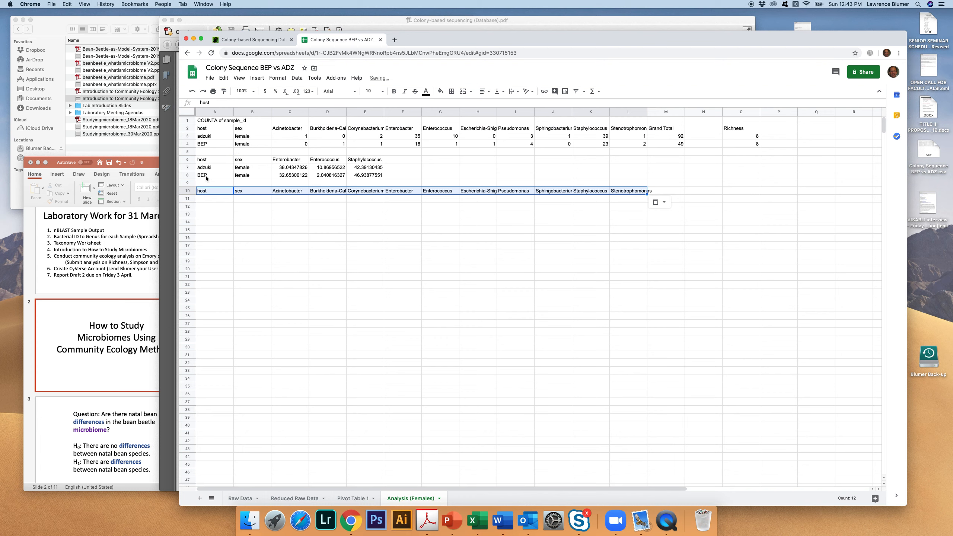
# Copy the adzuki and BEP host and sex labels from A3:B4 into A11:B12 under the new headers.
pyautogui.moveTo(206, 137); pyautogui.dragTo(241, 147)
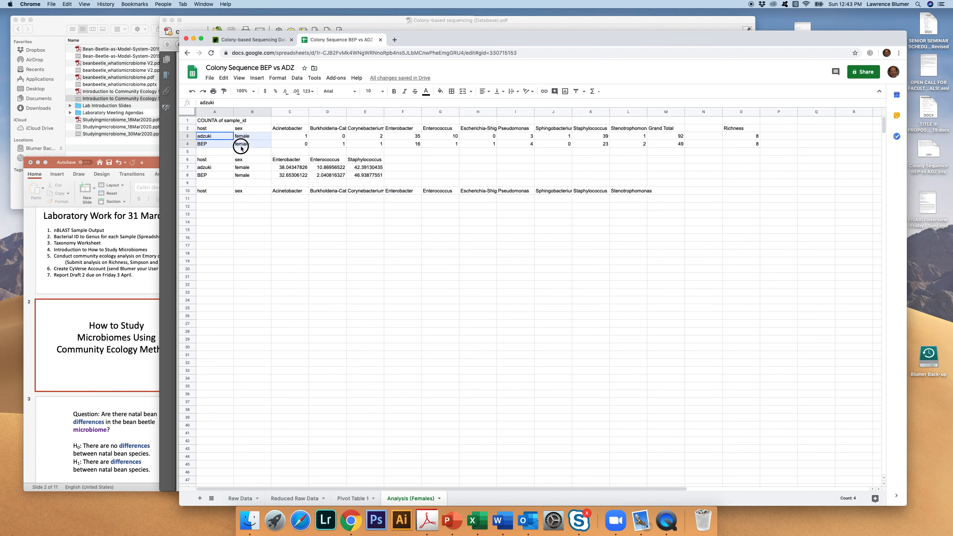
pyautogui.click(226, 80)
pyautogui.click(239, 134)
pyautogui.moveTo(210, 199); pyautogui.dragTo(253, 207)
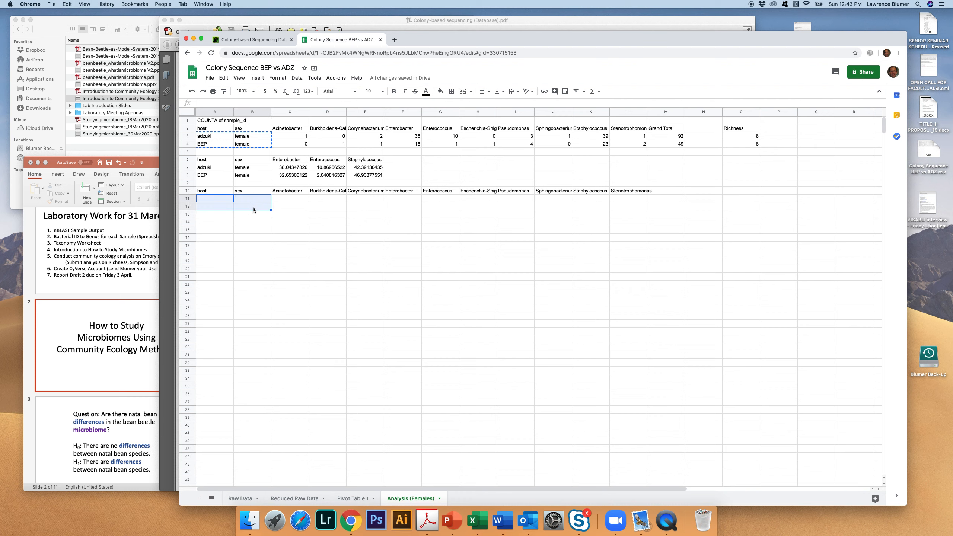
pyautogui.click(227, 78)
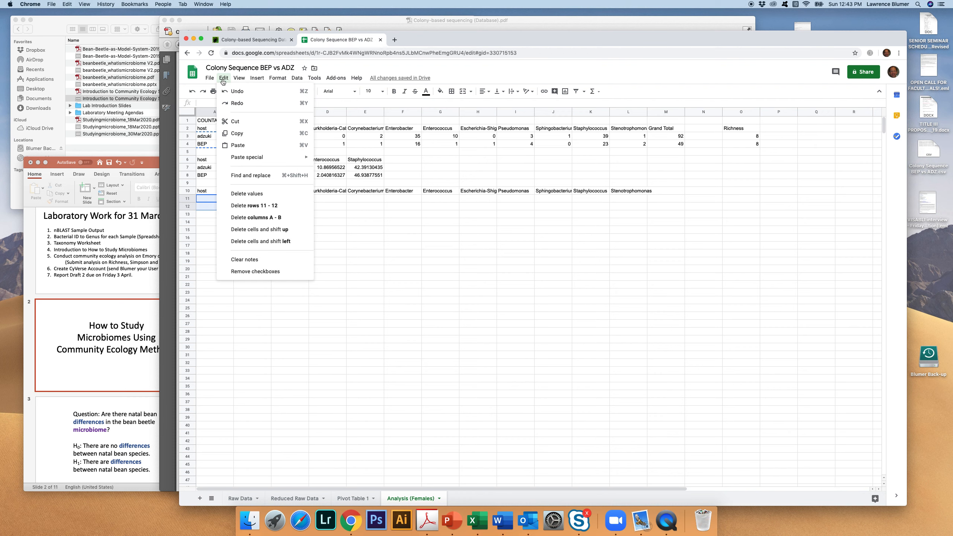
pyautogui.click(238, 145)
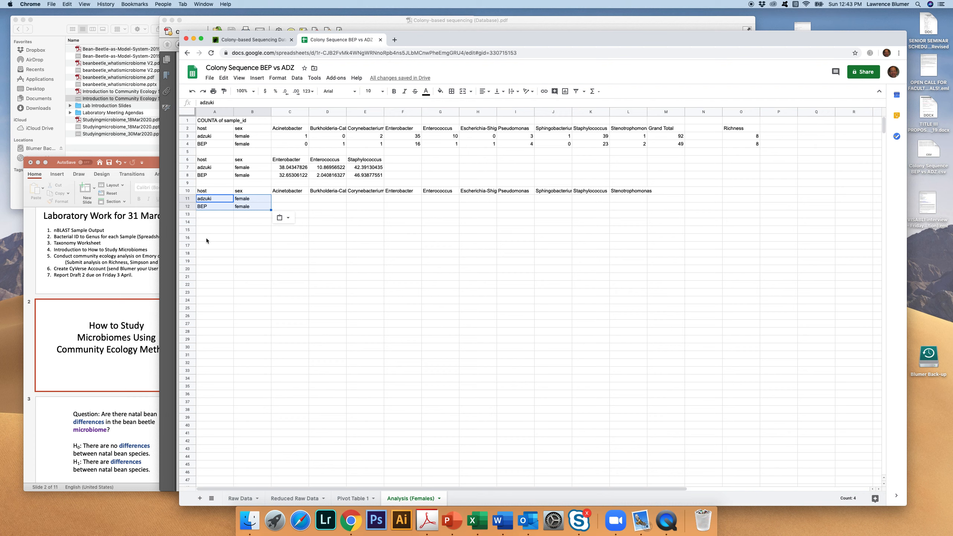
# Paste the copied adzuki and BEP host and sex labels into A16:B17 for a second table.
pyautogui.moveTo(205, 238); pyautogui.dragTo(243, 247)
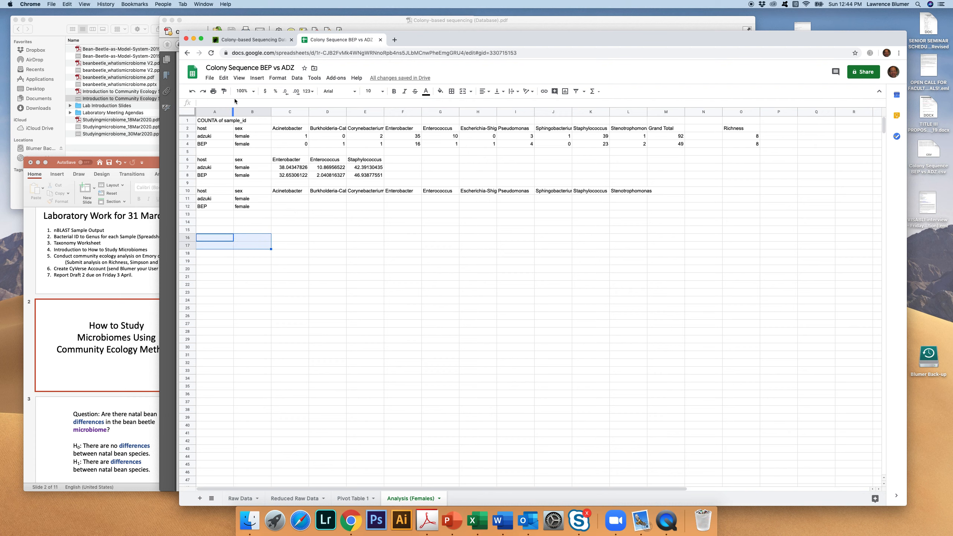
pyautogui.click(223, 78)
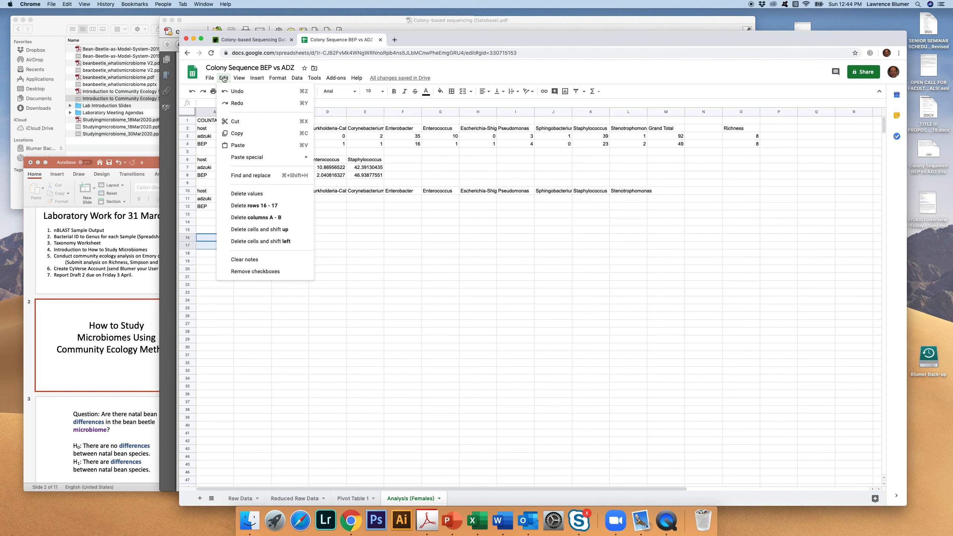
pyautogui.click(234, 146)
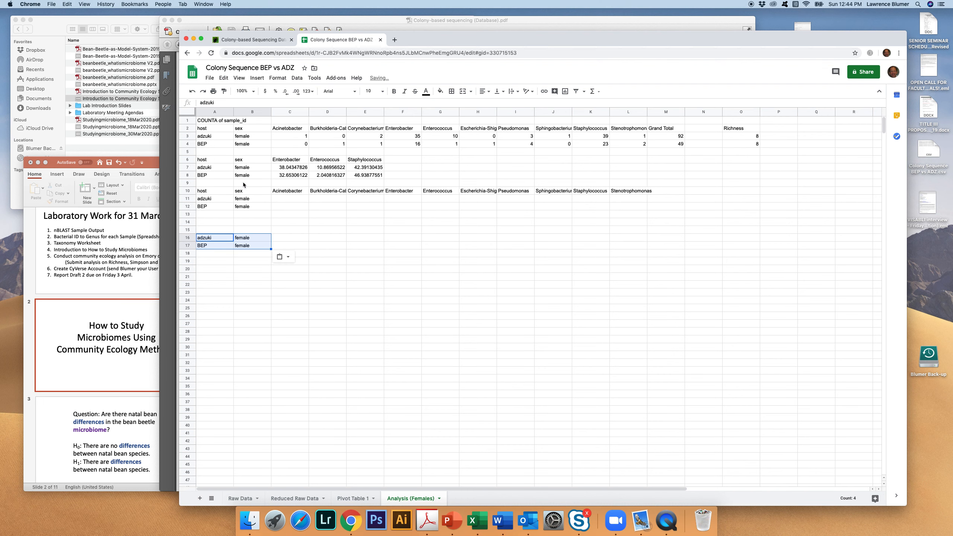
# Copy the host, sex and genus headers in A10:L10 to A15:L15 above the second set of labels.
pyautogui.click(206, 192)
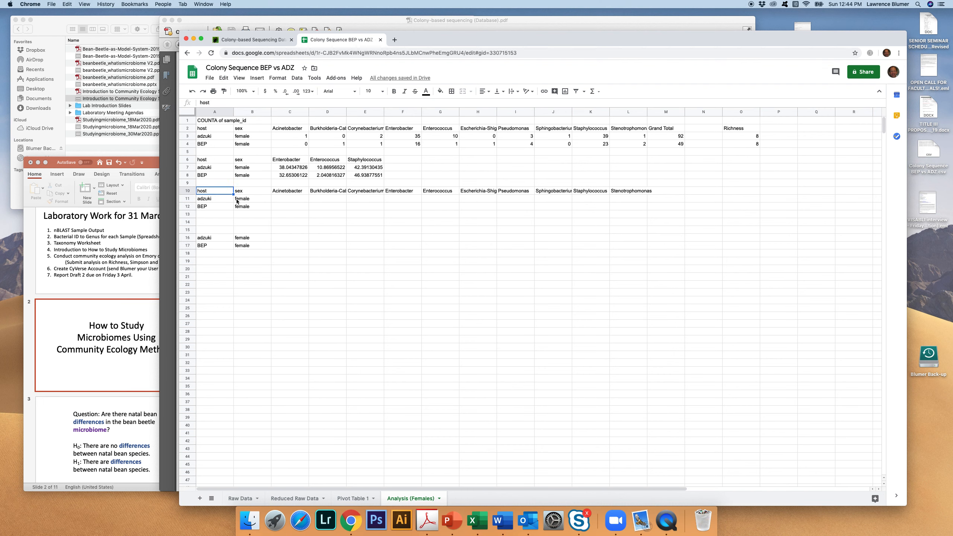
pyautogui.keyDown('shift'); pyautogui.click(632, 192); pyautogui.keyUp('shift')
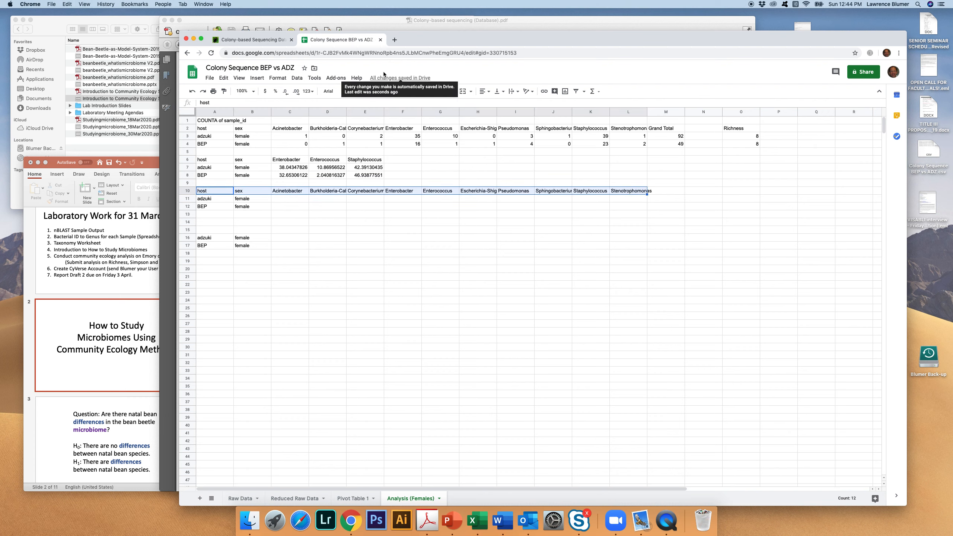
pyautogui.click(224, 79)
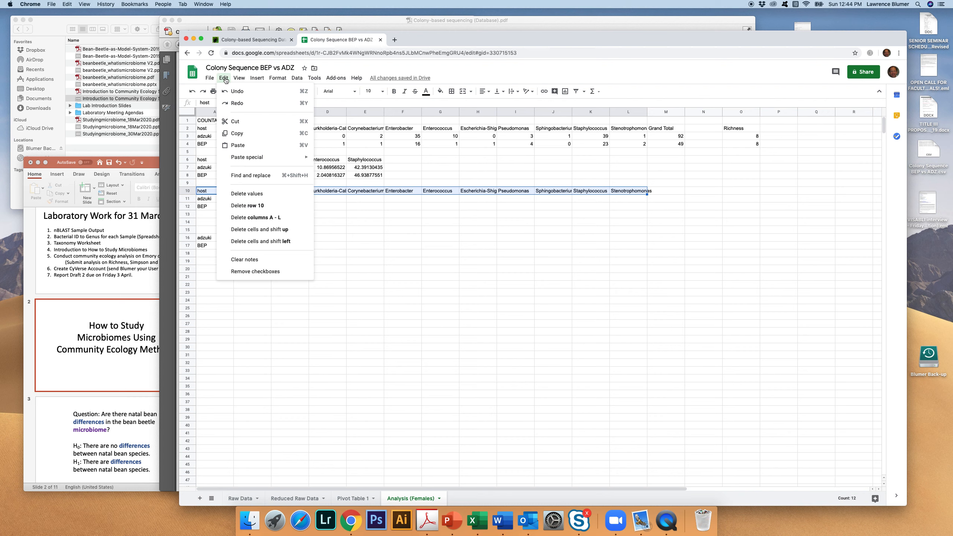
pyautogui.click(238, 134)
pyautogui.click(211, 228)
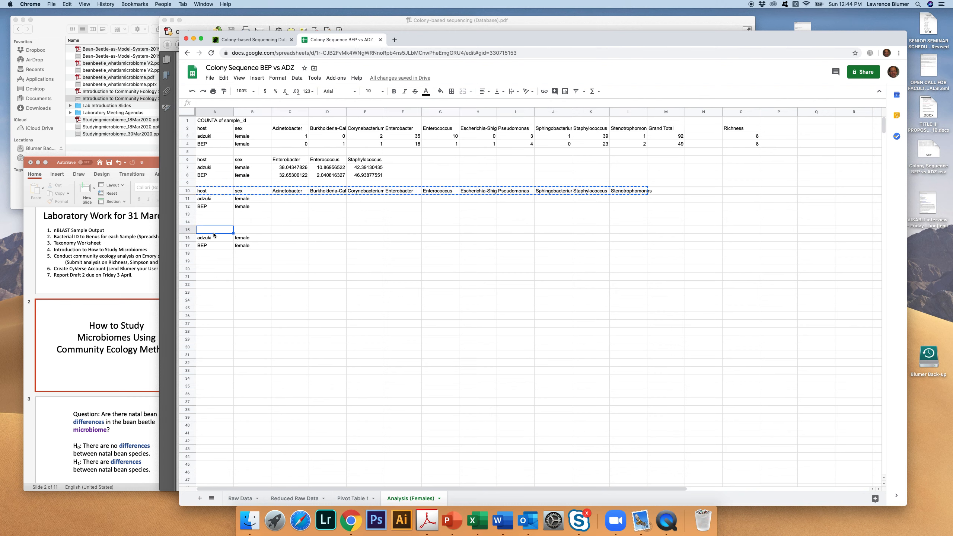
pyautogui.keyDown('shift'); pyautogui.click(628, 239); pyautogui.keyUp('shift')
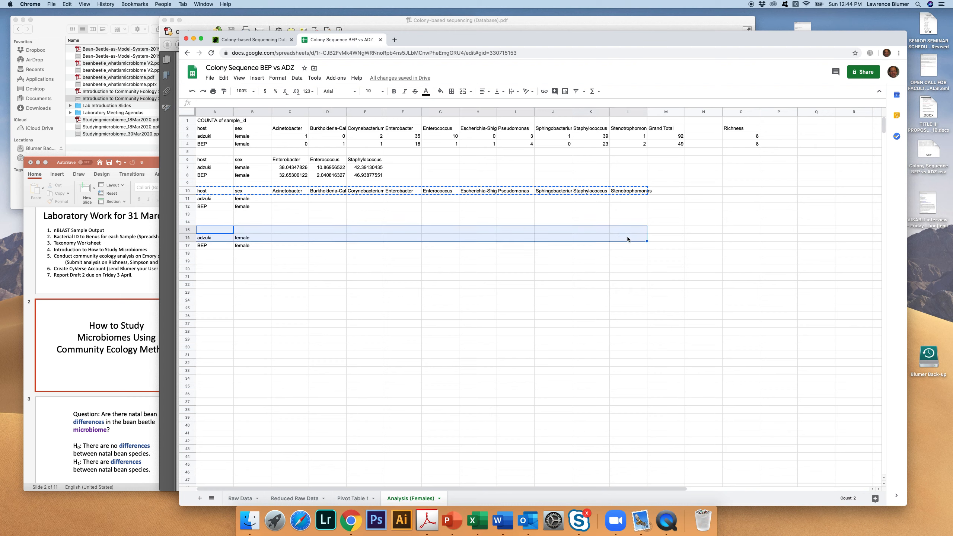
pyautogui.click(221, 230)
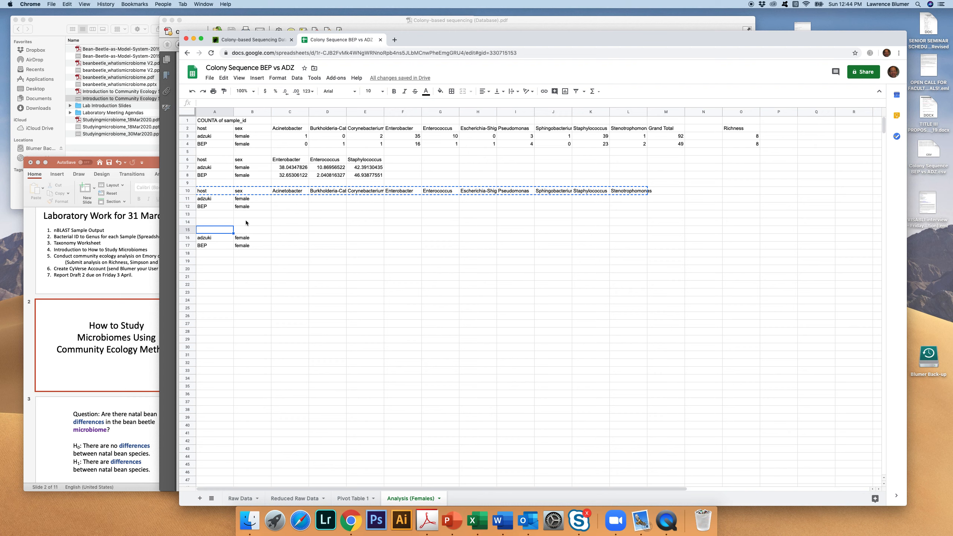
pyautogui.keyDown('shift'); pyautogui.click(624, 238); pyautogui.keyUp('shift')
pyautogui.click(628, 239)
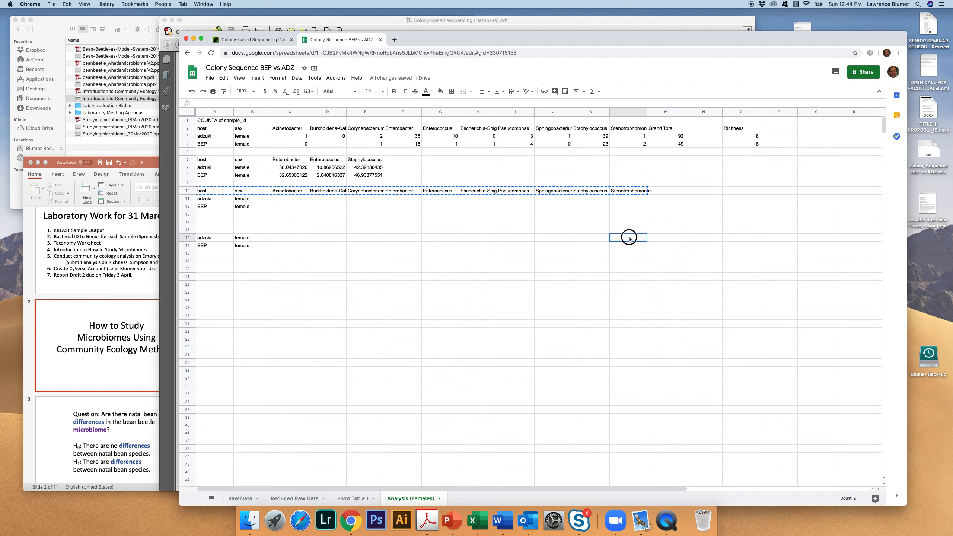
pyautogui.keyDown('shift'); pyautogui.click(222, 232); pyautogui.keyUp('shift')
pyautogui.moveTo(210, 230); pyautogui.dragTo(633, 233)
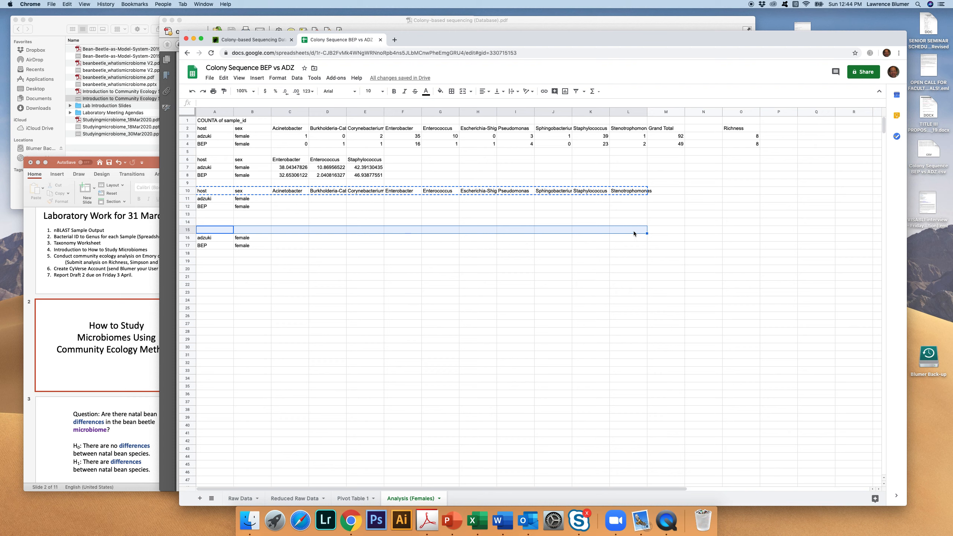
pyautogui.click(224, 78)
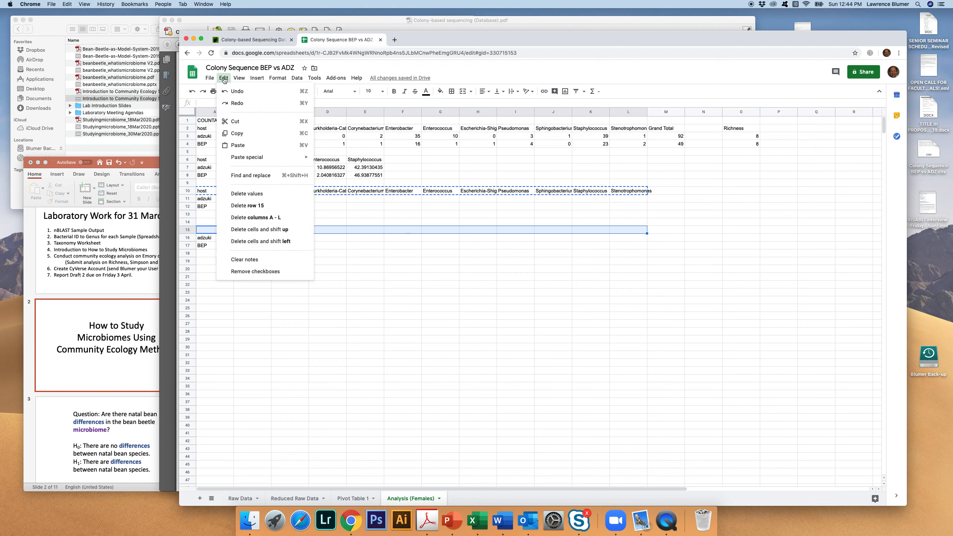
pyautogui.click(235, 146)
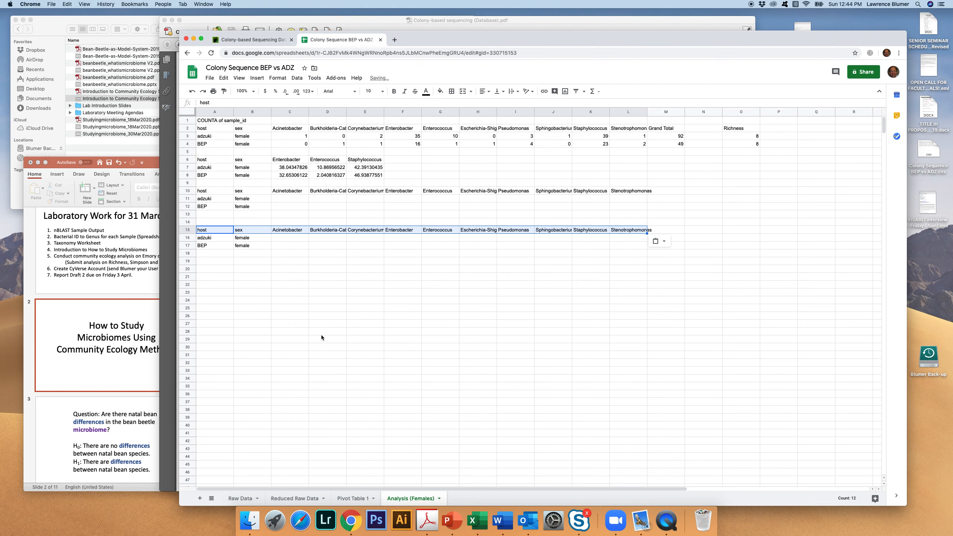
# Select C11 for the adzuki Acinetobacter calculation and find the Simpson's Index slide in the PowerPoint presentation.
pyautogui.click(291, 198)
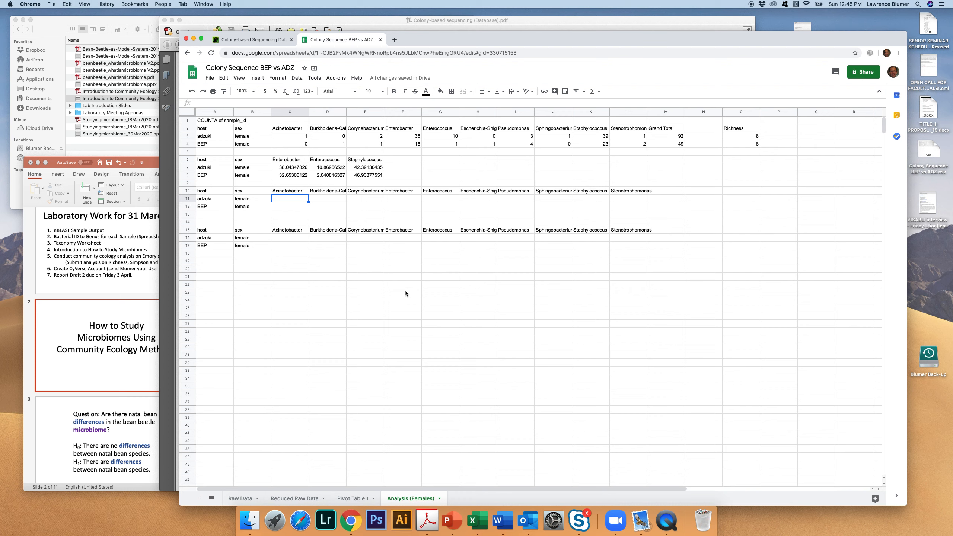
pyautogui.scroll(-8, 71, 355)
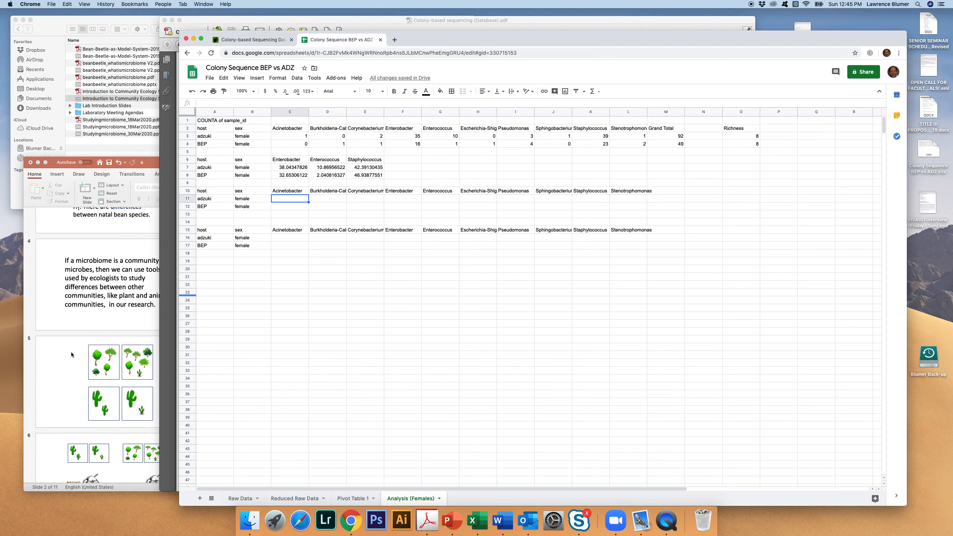
pyautogui.scroll(-10, 71, 355)
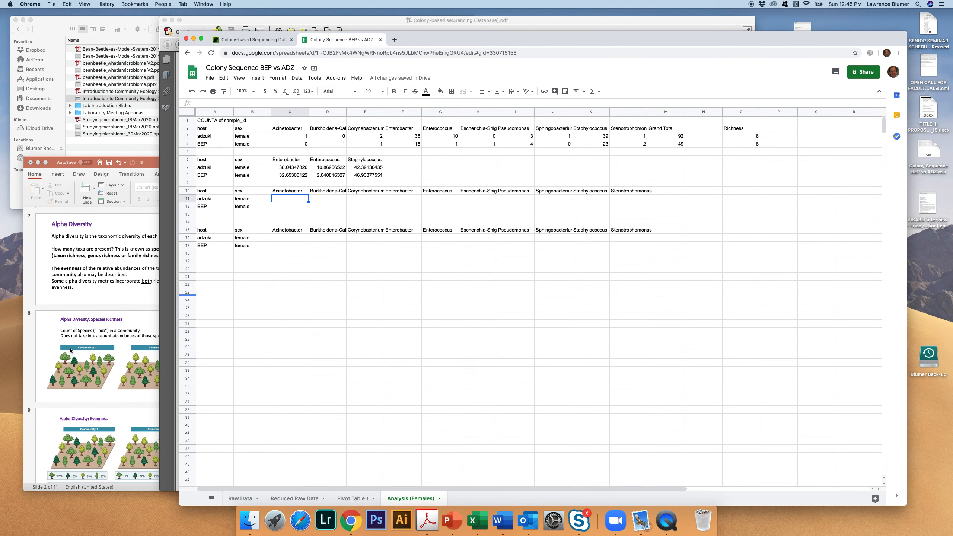
pyautogui.scroll(-5, 70, 349)
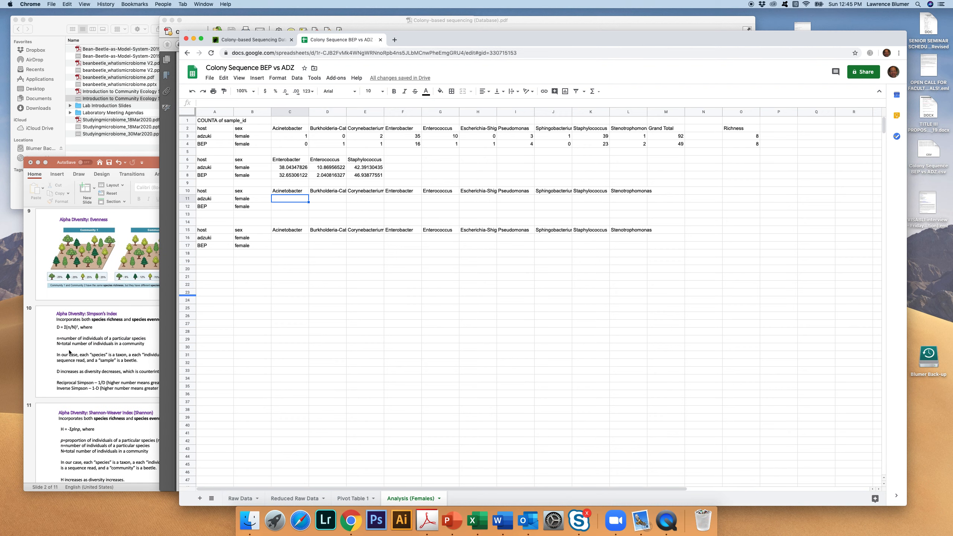
pyautogui.scroll(-2, 70, 352)
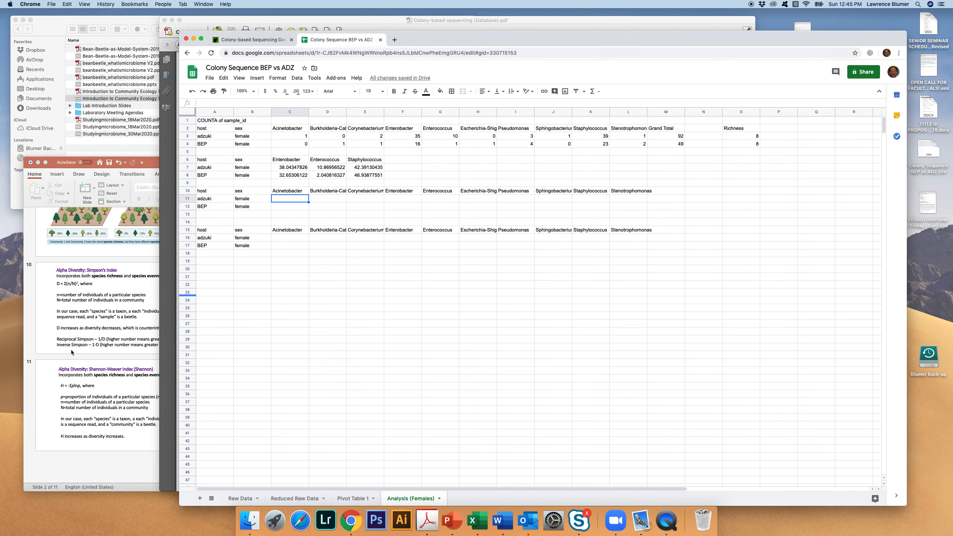
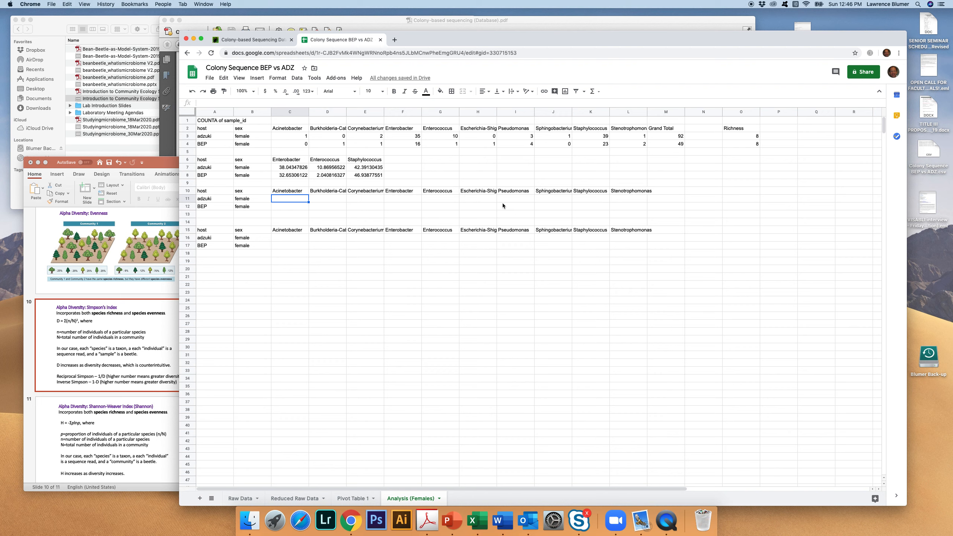
# Enter the squared-proportion formula =(C1/$M3)^2 in C11, checking it against the Simpson's Index slide in PowerPoint.
pyautogui.write('=(')
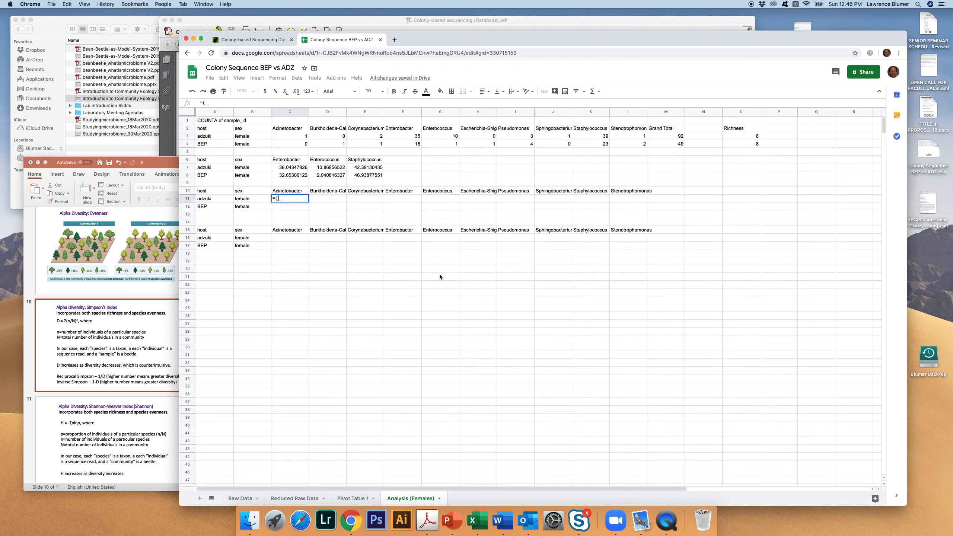
pyautogui.write('C1')
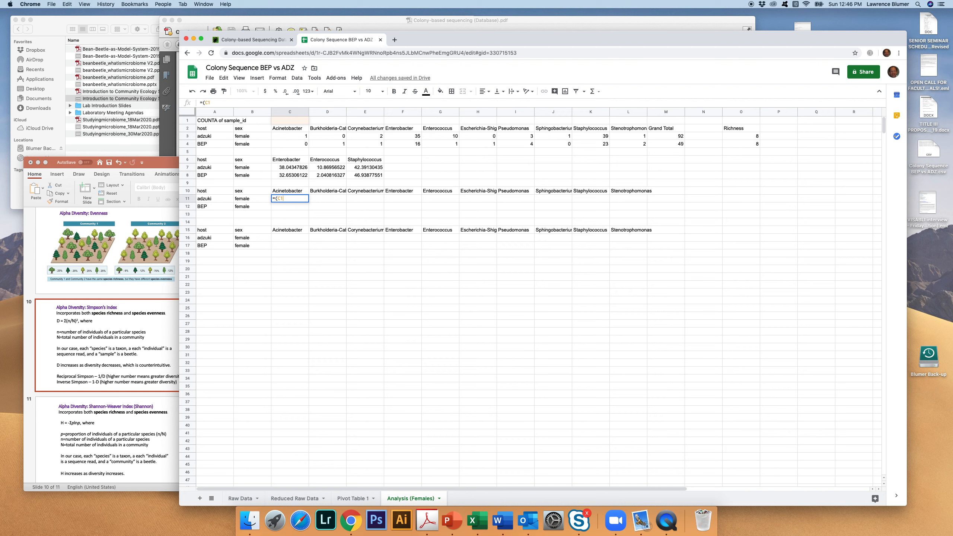
pyautogui.write('/')
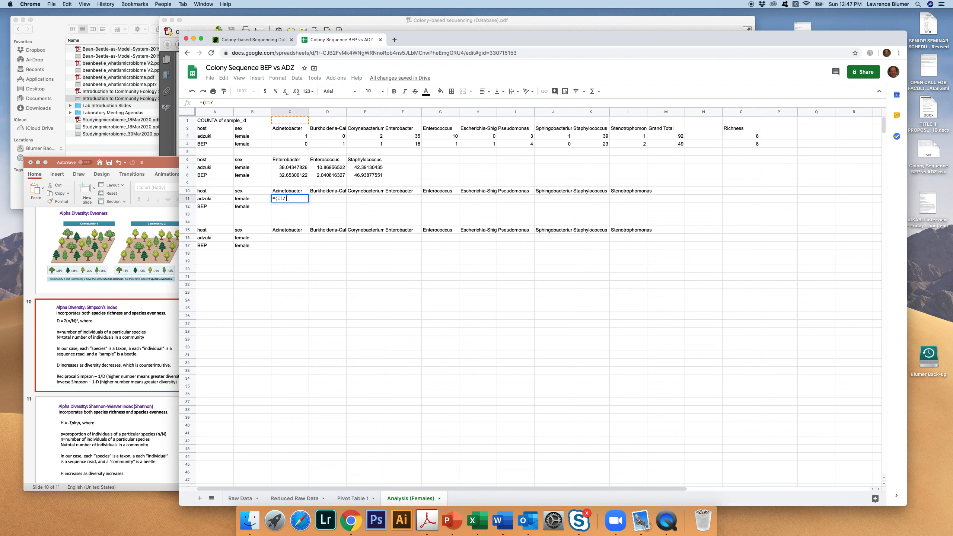
pyautogui.write('$M')
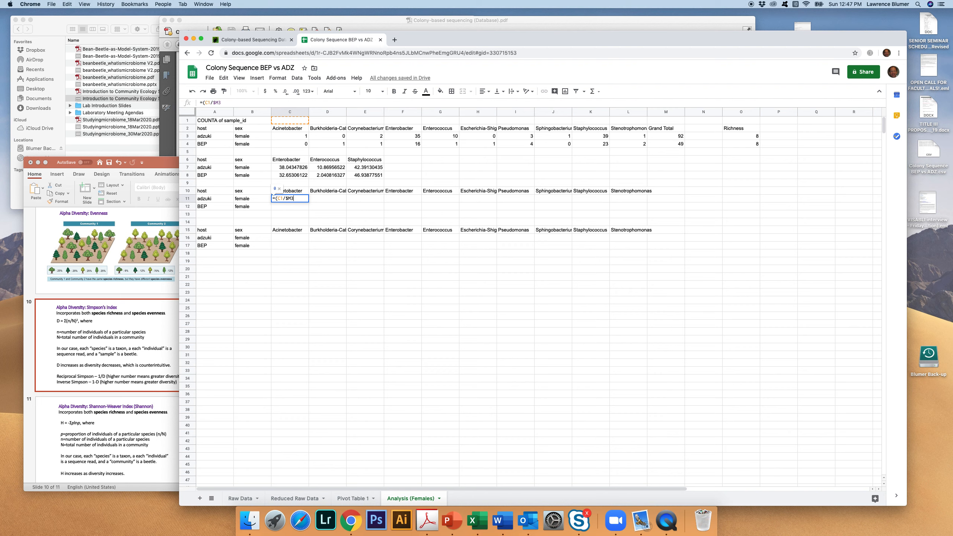
pyautogui.write('3')
pyautogui.write('^')
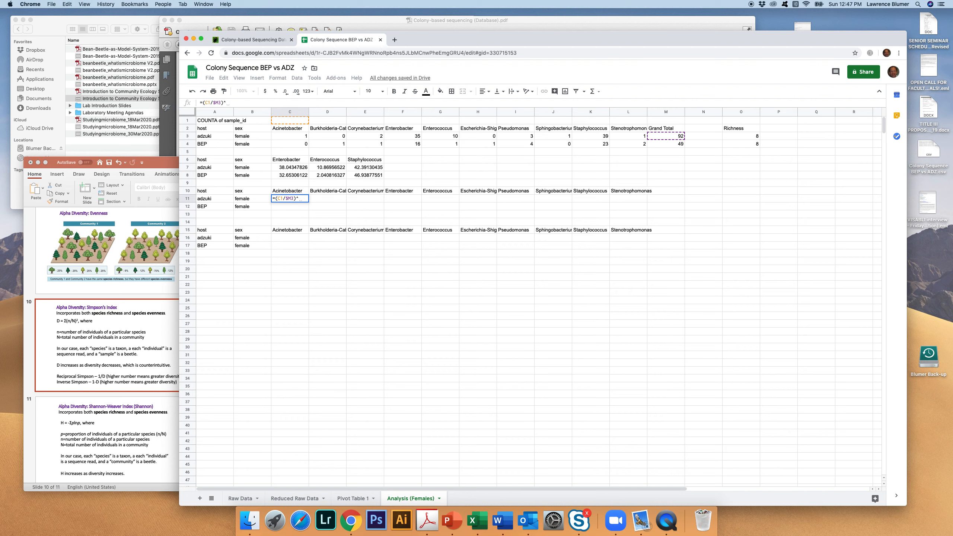
pyautogui.write('2')
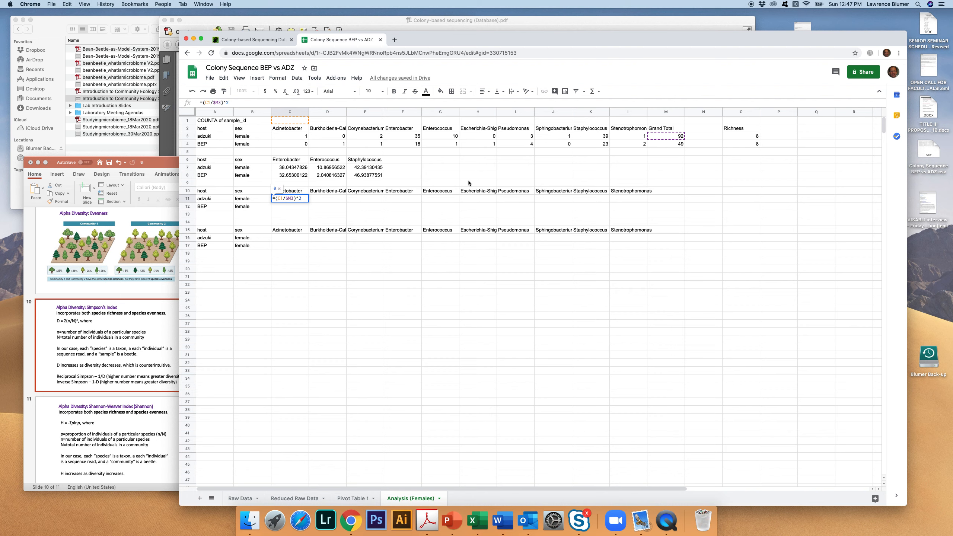
pyautogui.click(160, 330)
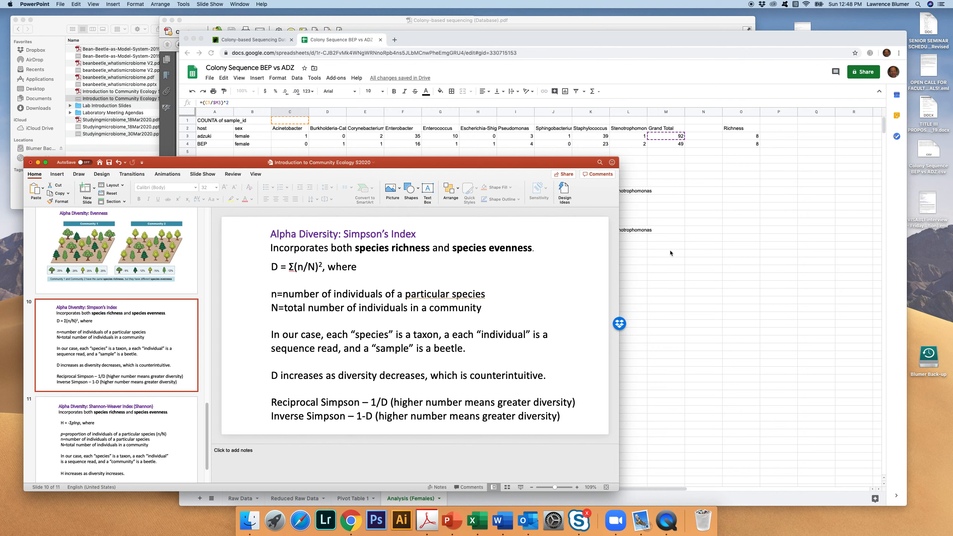
pyautogui.click(520, 247)
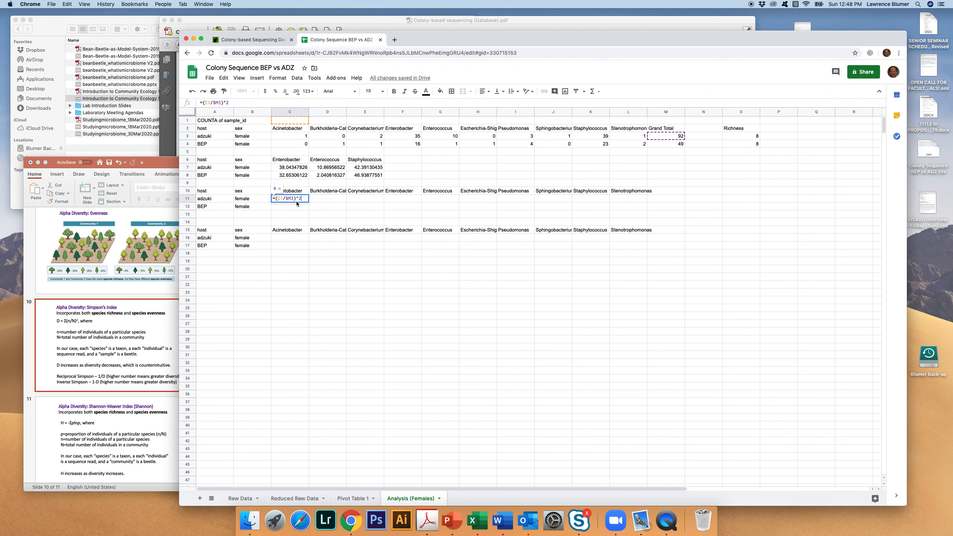
pyautogui.press('Return')
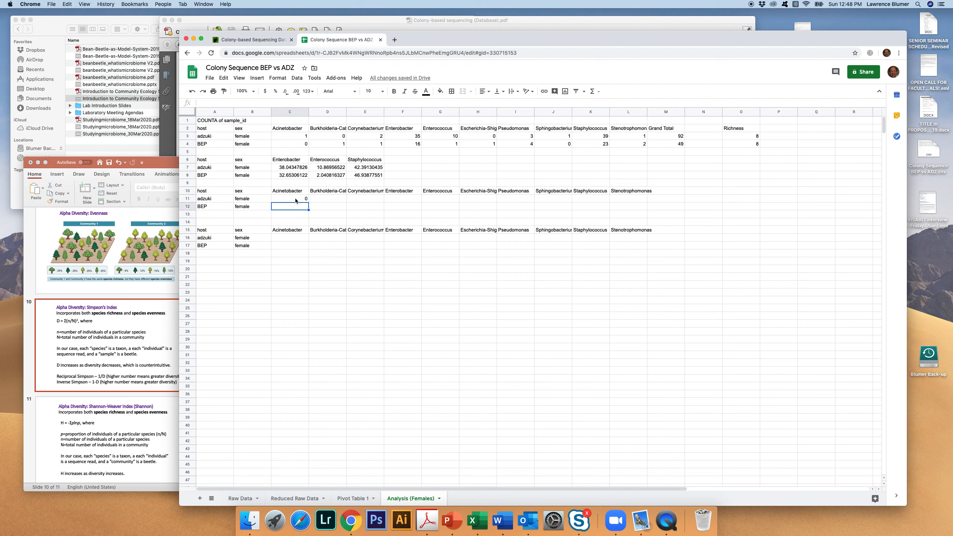
# Correct the C11 formula to =(C3/$M3)^2 and fill it across the adzuki row to L11.
pyautogui.click(295, 201)
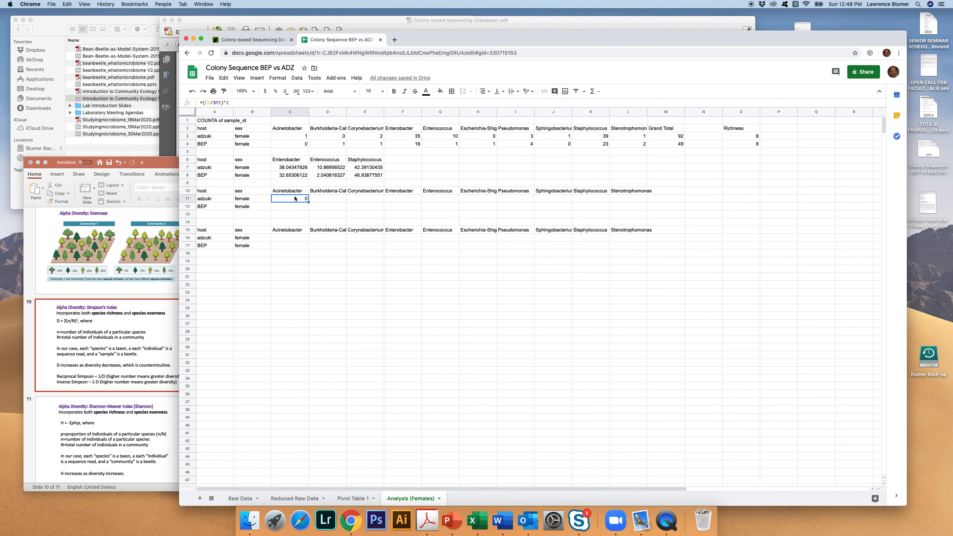
pyautogui.click(210, 103)
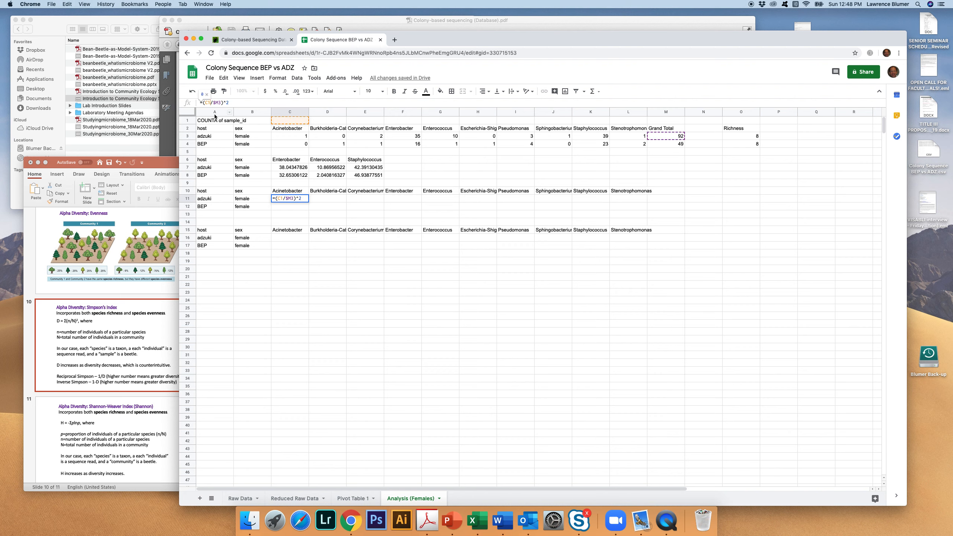
pyautogui.press('BackSpace')
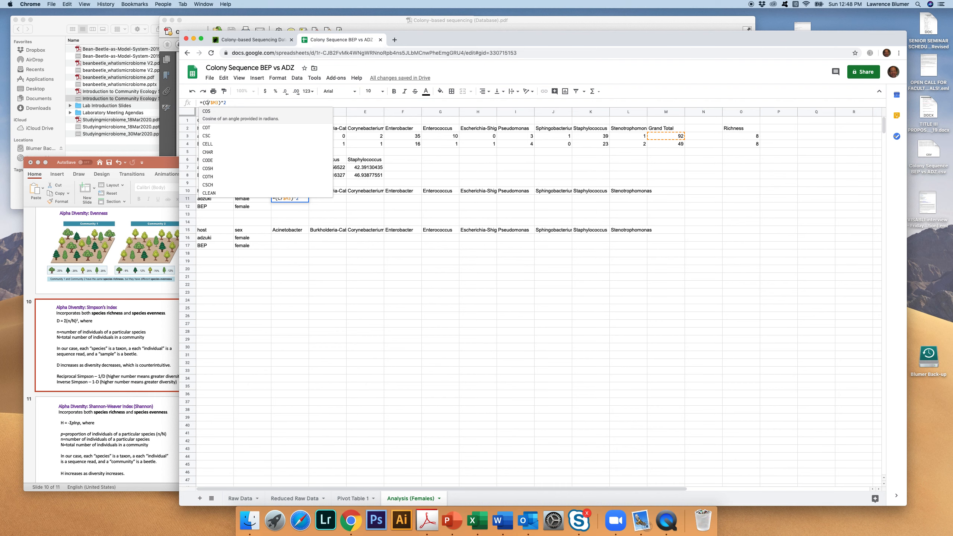
pyautogui.write('3')
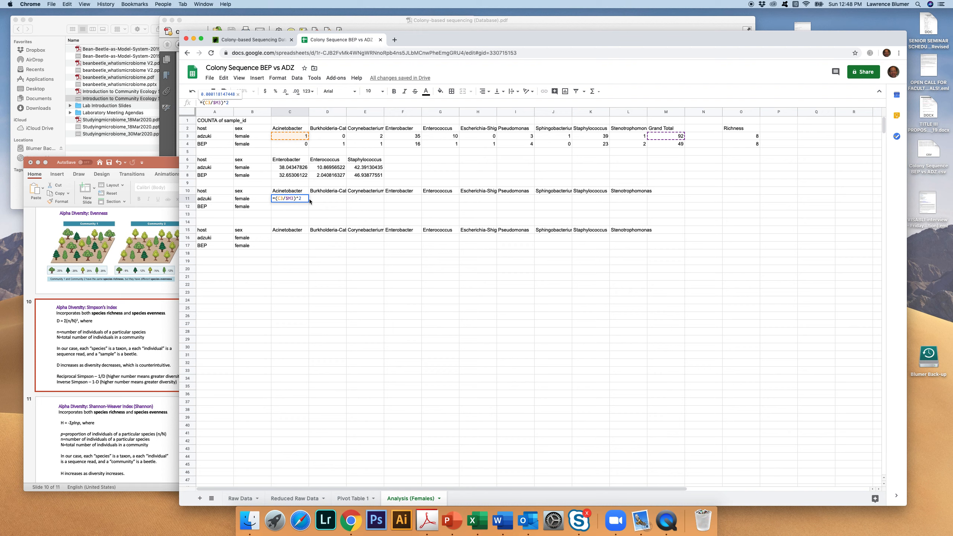
pyautogui.press('Return')
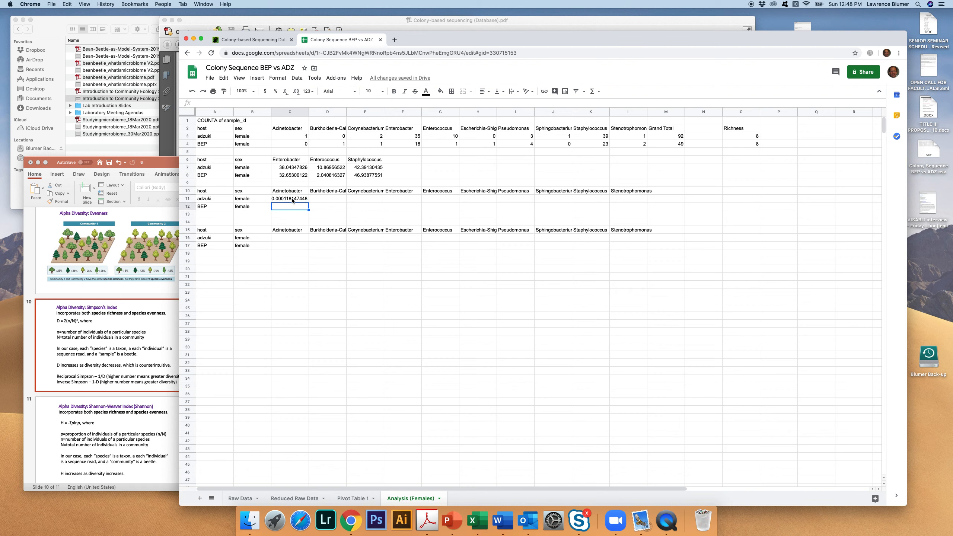
pyautogui.click(295, 201)
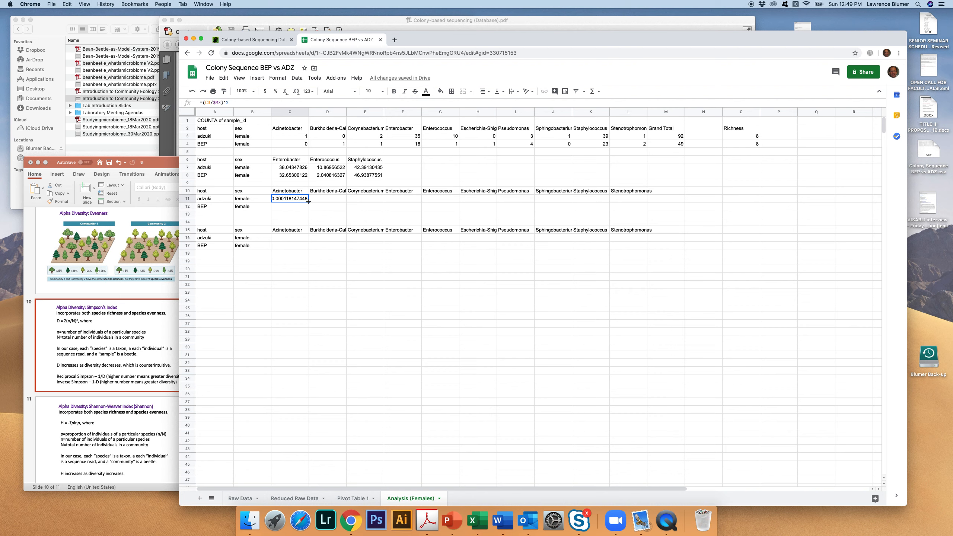
pyautogui.moveTo(308, 202); pyautogui.dragTo(624, 202)
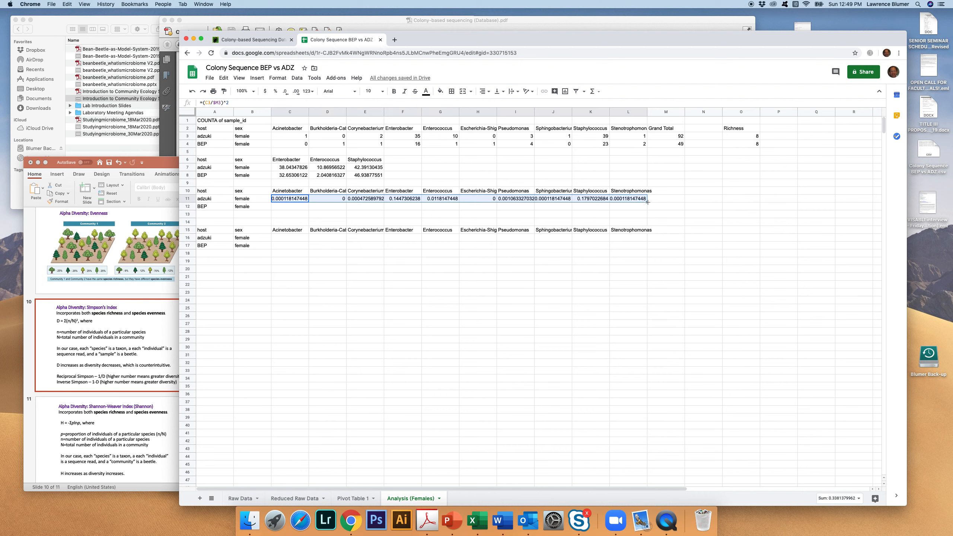
# Fill the squared-proportion formulas from C11:L11 down to the BEP row and check C12 against the Simpson's Index slide in PowerPoint.
pyautogui.moveTo(646, 202); pyautogui.dragTo(647, 210)
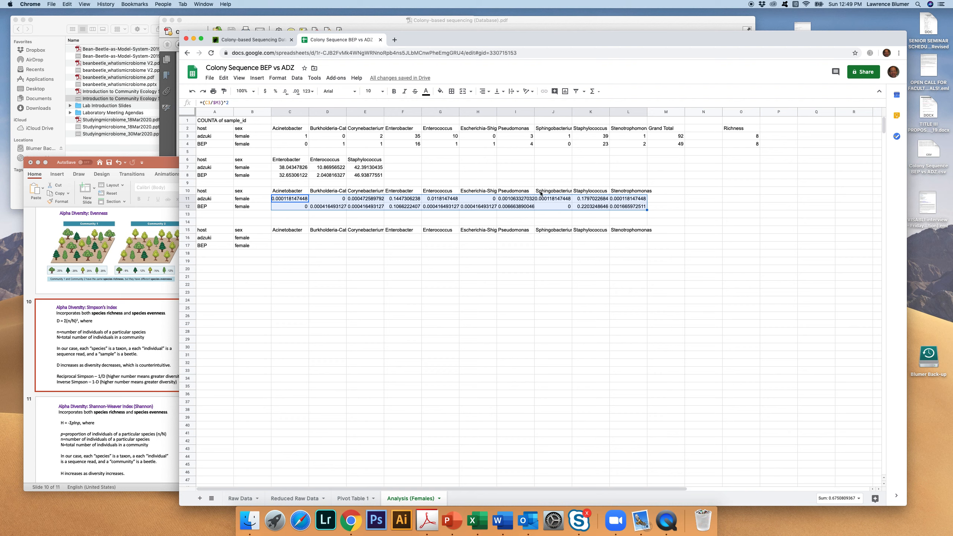
pyautogui.click(298, 208)
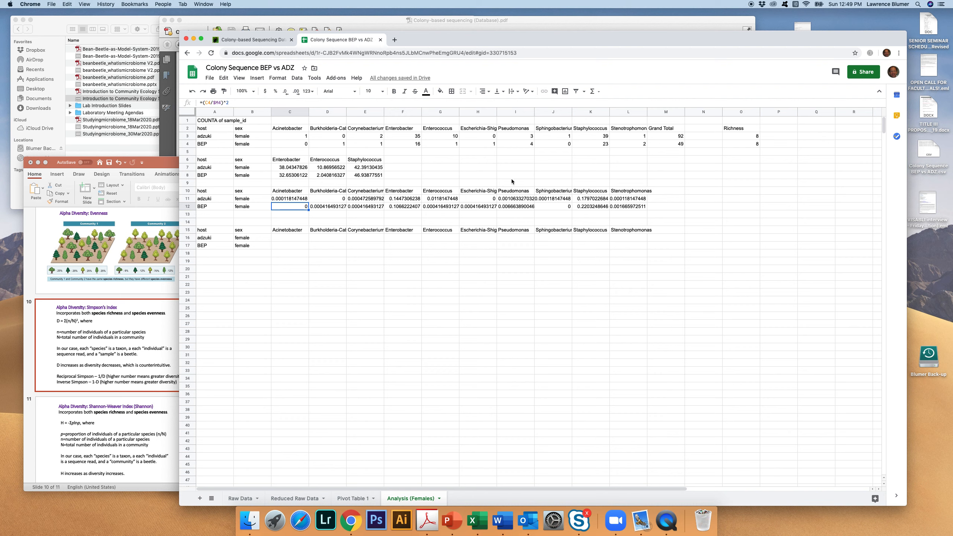
pyautogui.click(173, 336)
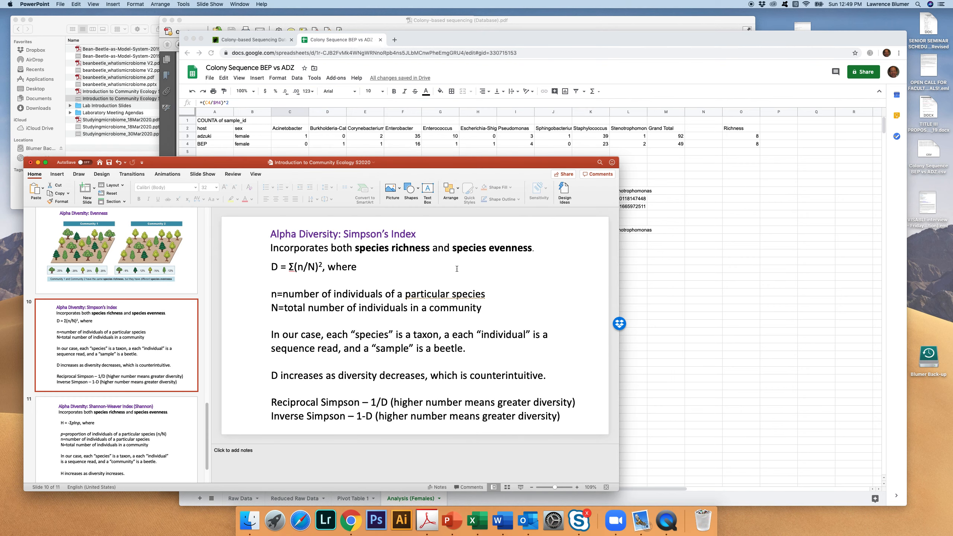
pyautogui.click(742, 296)
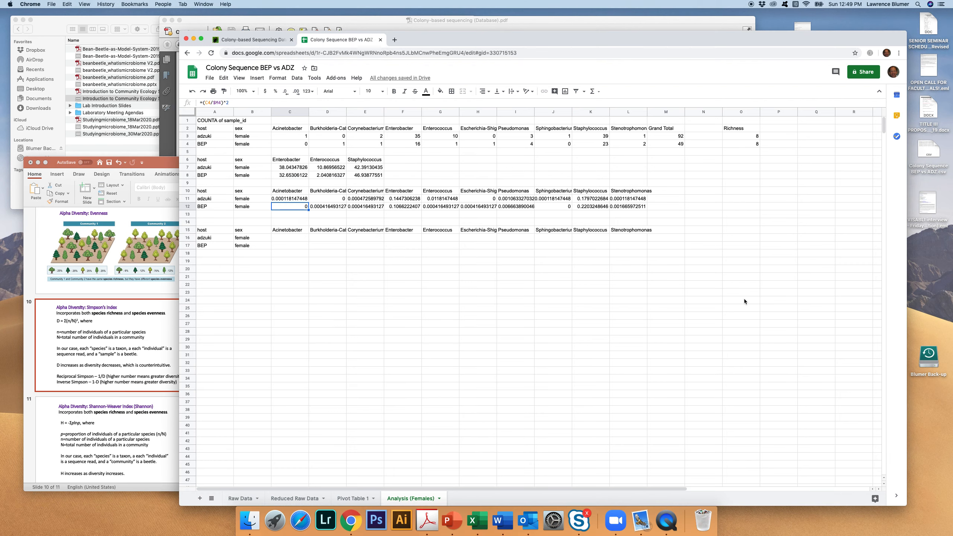
# Add the header Simpson (D) in N10 and total the adzuki squared proportions in N11 with =Sum(C11:L11).
pyautogui.click(692, 190)
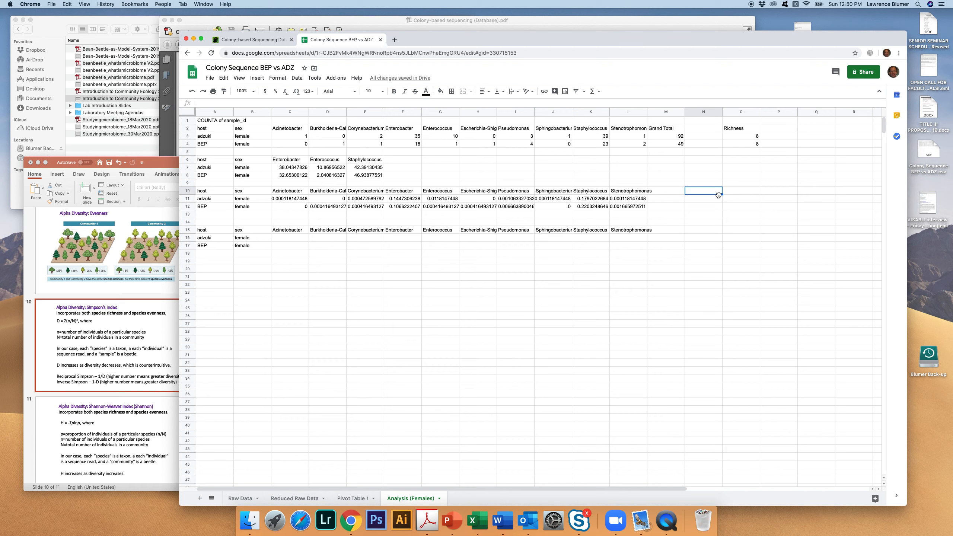
pyautogui.write('Simpson (D')
pyautogui.click(701, 200)
pyautogui.write('=')
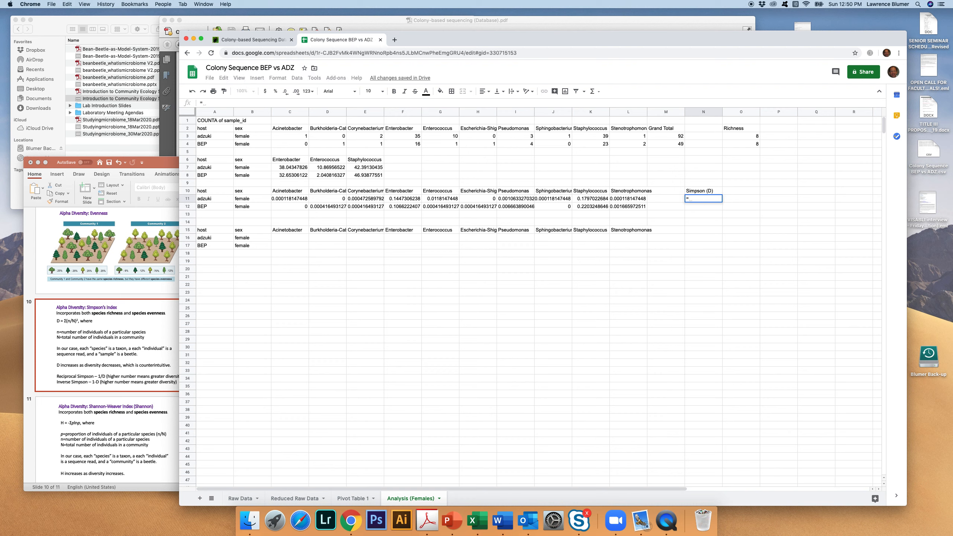
pyautogui.write('Su')
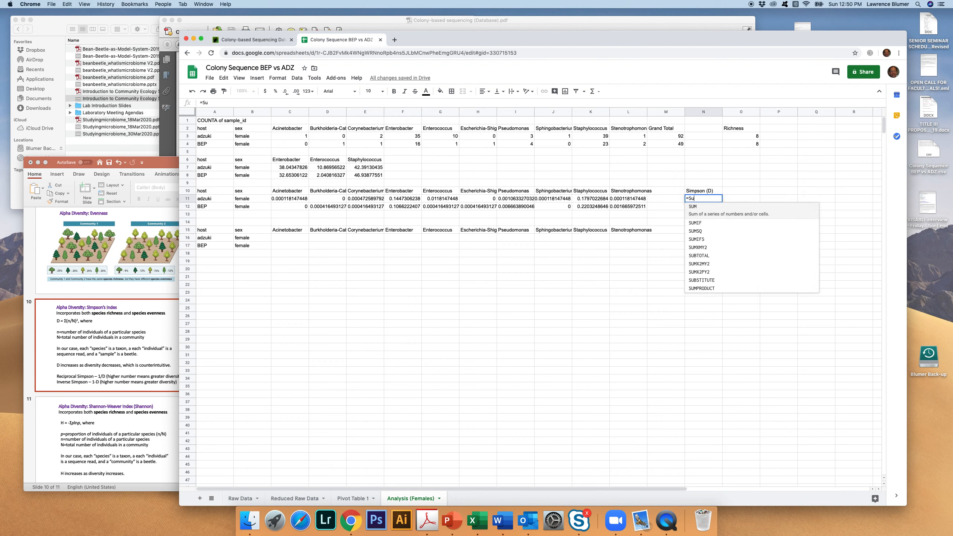
pyautogui.write('m(')
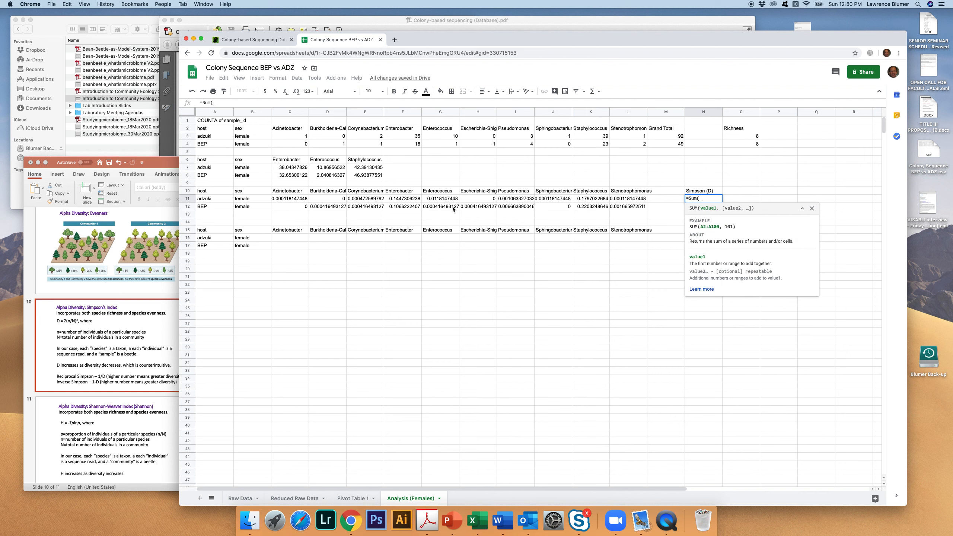
pyautogui.moveTo(286, 198); pyautogui.dragTo(632, 199)
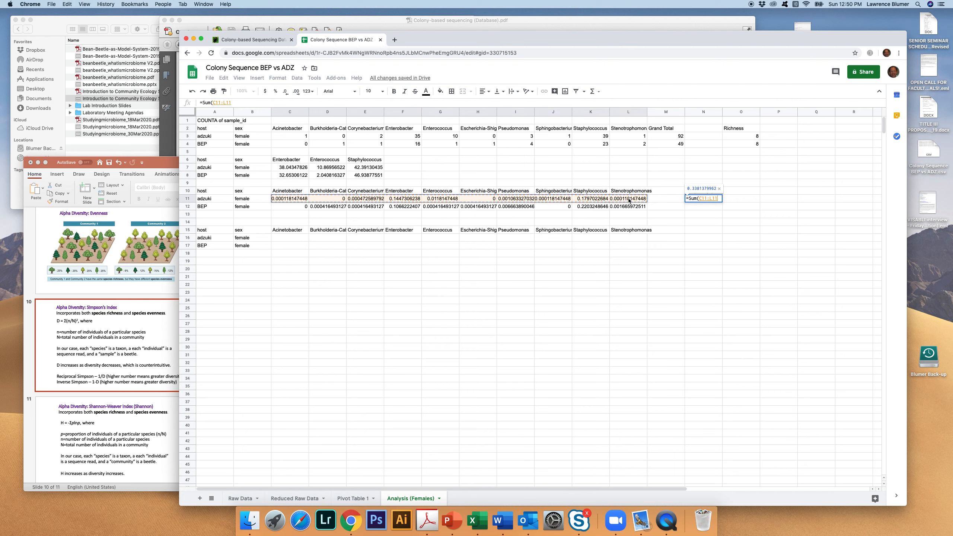
pyautogui.write(')')
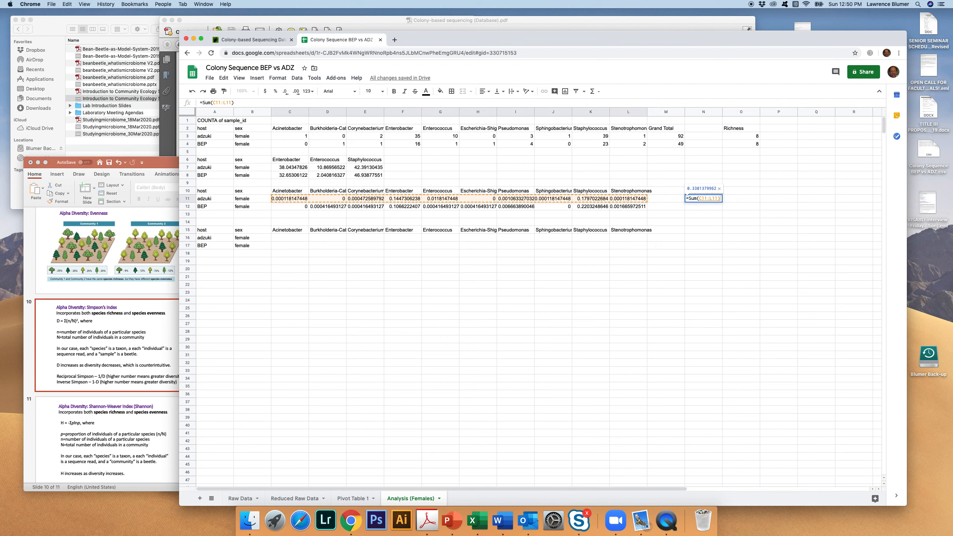
pyautogui.press('Return')
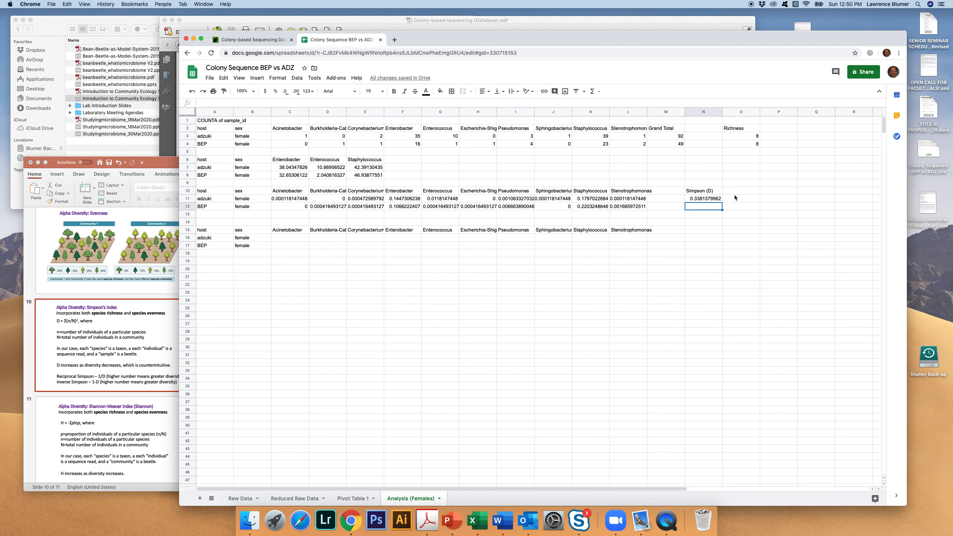
# Fill the Simpson (D) sum from N11 down to the BEP row in N12.
pyautogui.press('Up')
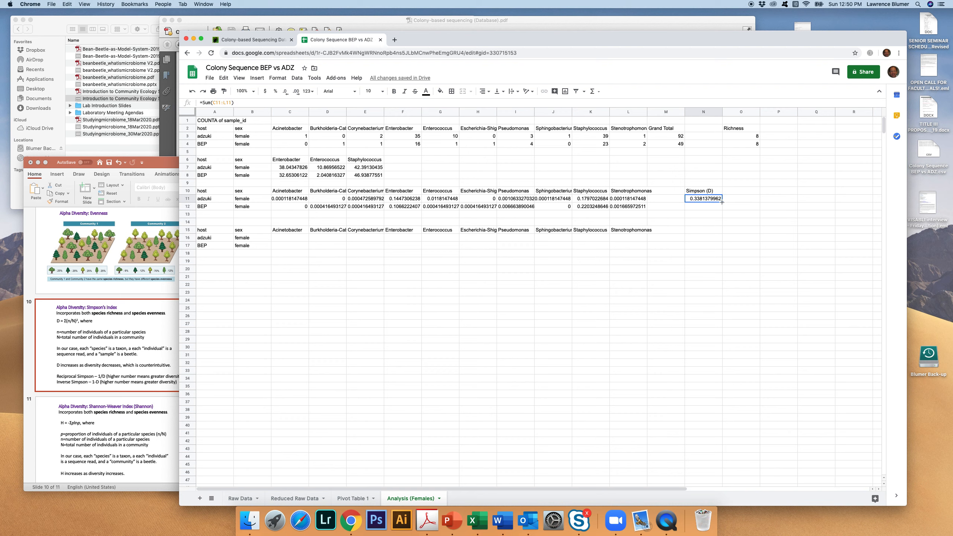
pyautogui.click(722, 203)
pyautogui.moveTo(722, 202); pyautogui.dragTo(723, 209)
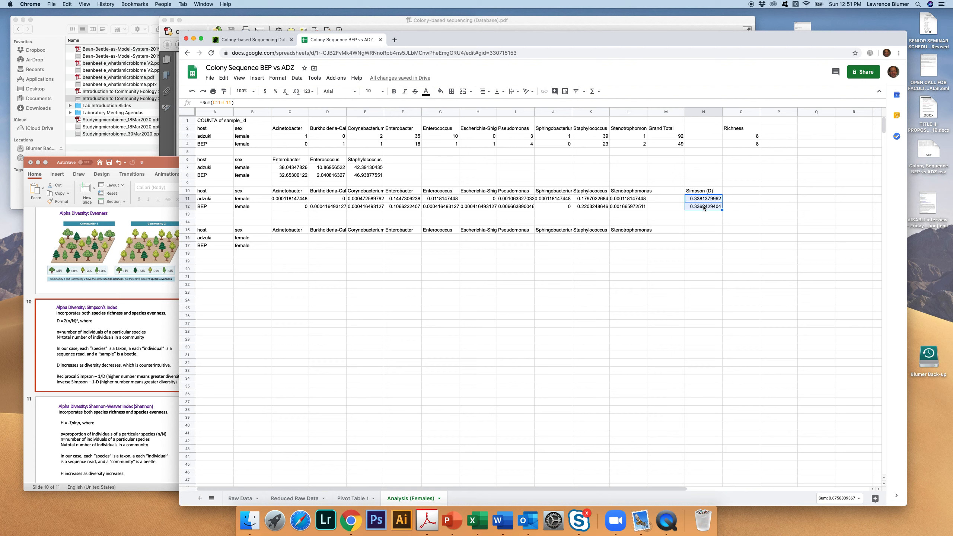
# Add the headers 1/D in O10 and 1-D in P10 beside Simpson (D).
pyautogui.click(738, 192)
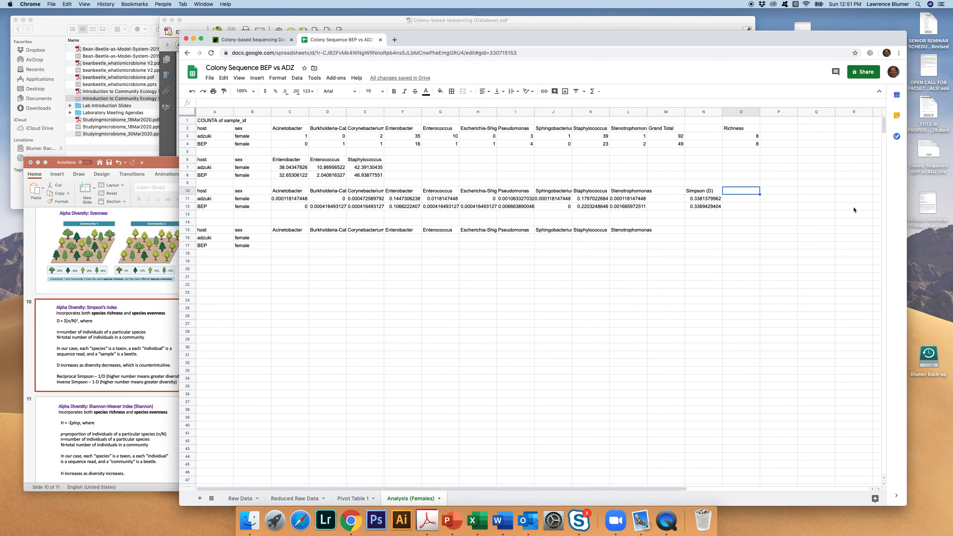
pyautogui.write('1/D')
pyautogui.press('Tab')
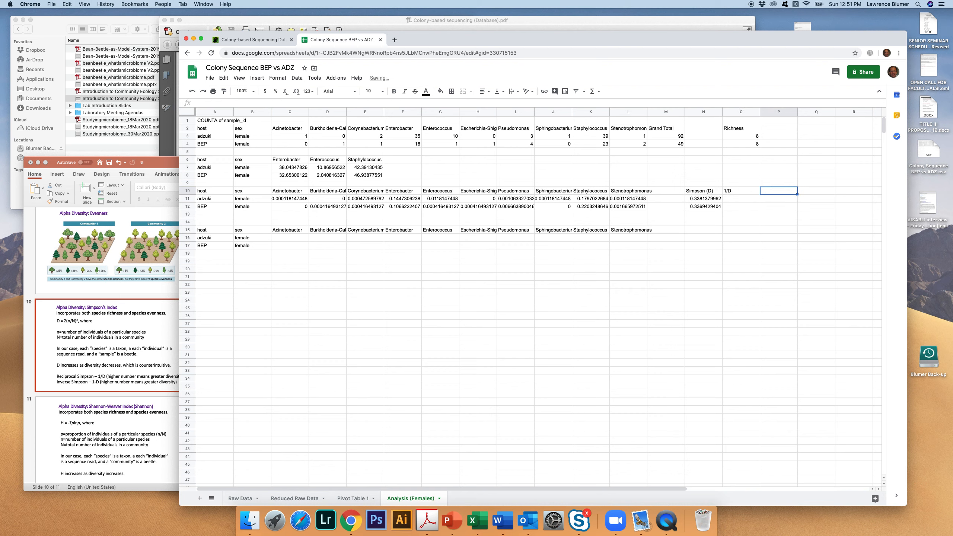
pyautogui.write('1-D')
# Calculate the reciprocal Simpson value in O11 with =1/N11 and fill it down to O12 for BEP.
pyautogui.click(736, 199)
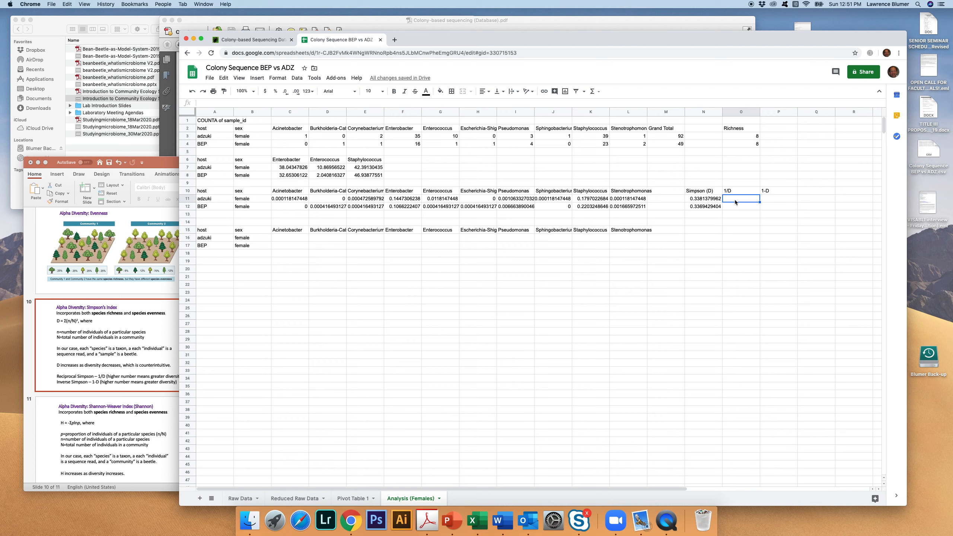
pyautogui.write('=1/')
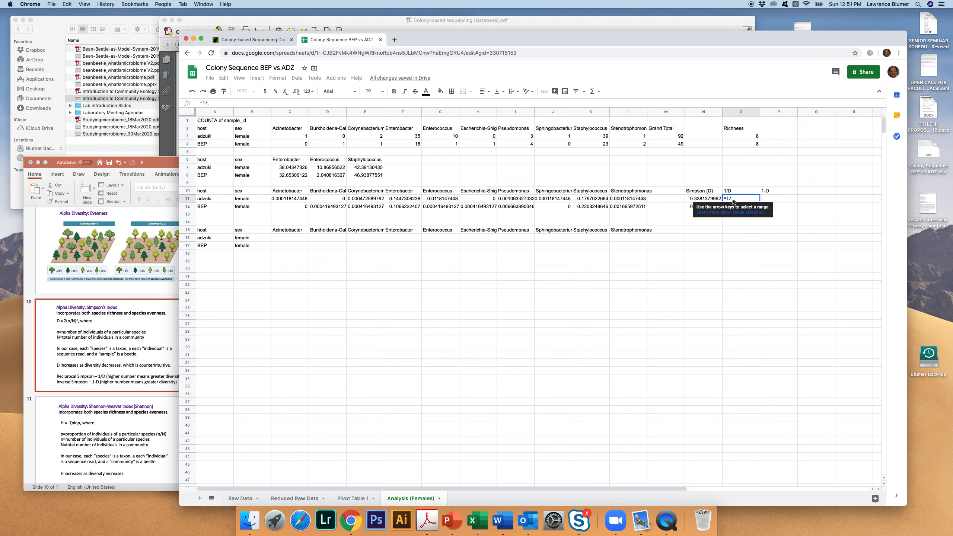
pyautogui.click(697, 199)
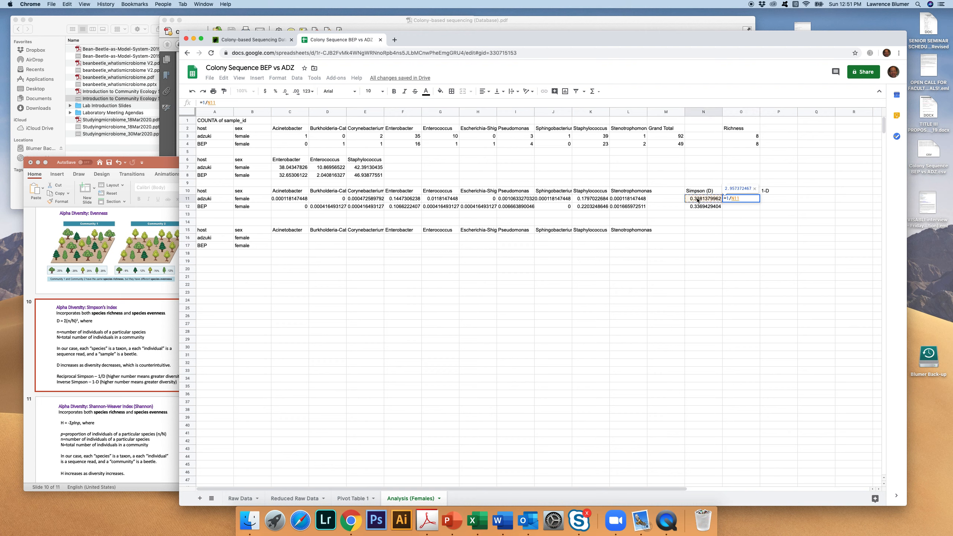
pyautogui.press('Return')
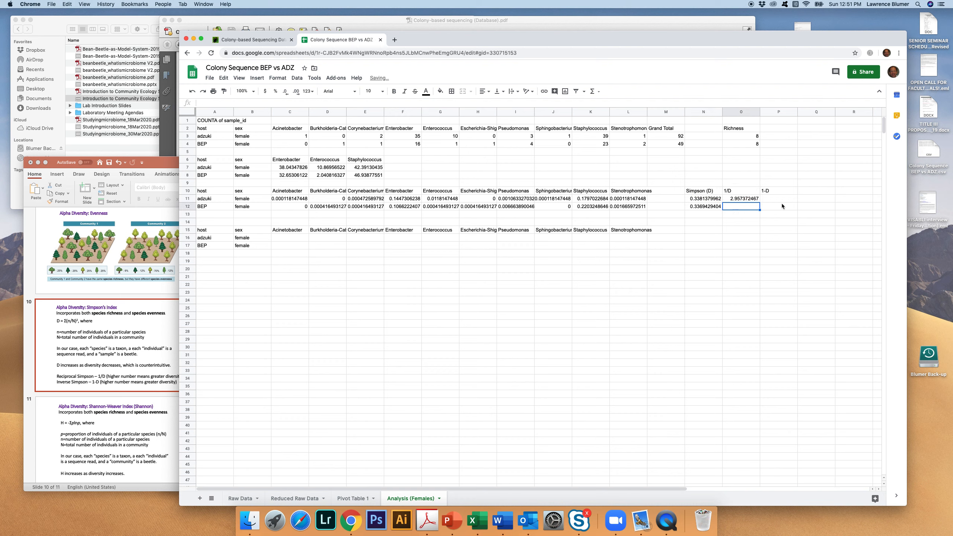
pyautogui.click(742, 200)
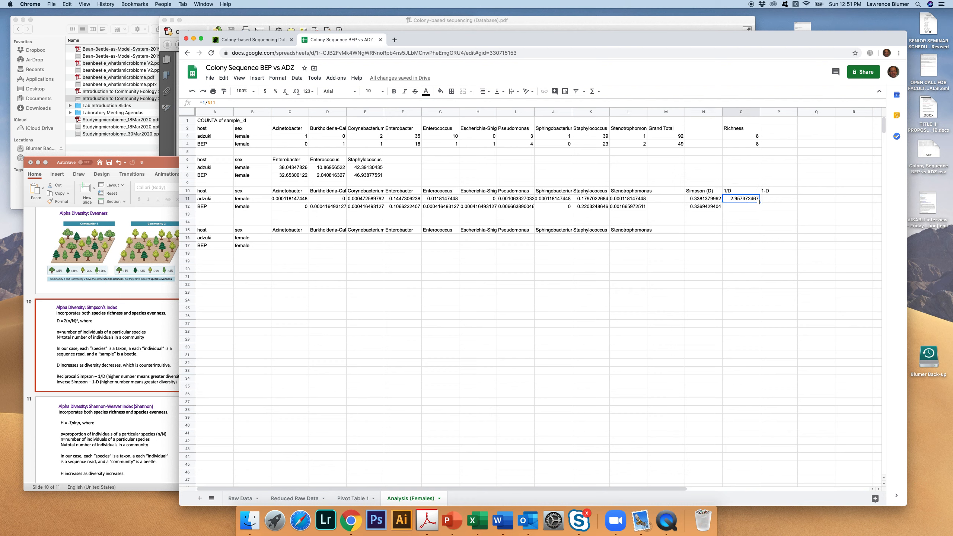
pyautogui.moveTo(760, 202); pyautogui.dragTo(761, 209)
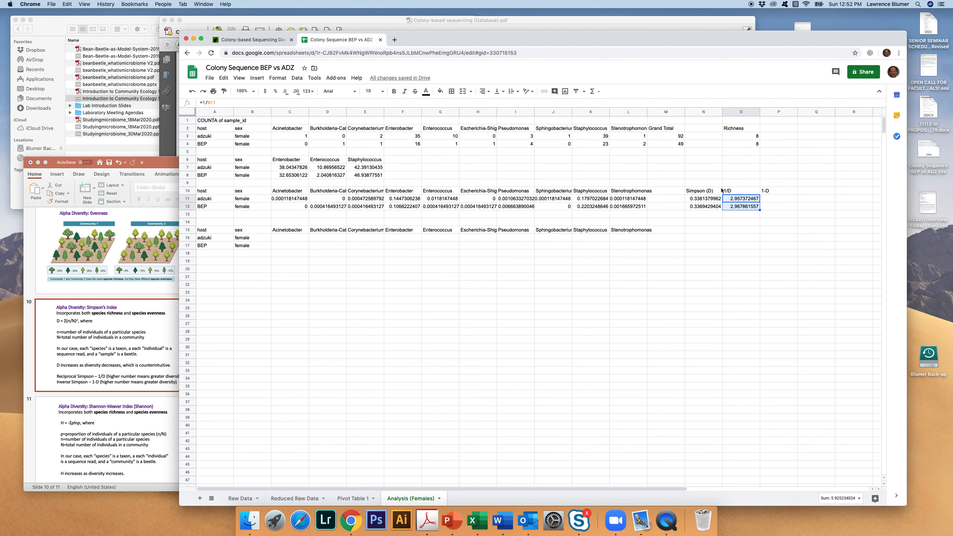
# Calculate the inverse Simpson value in P11 with =1-N11 and fill it down to P12 for BEP.
pyautogui.click(774, 200)
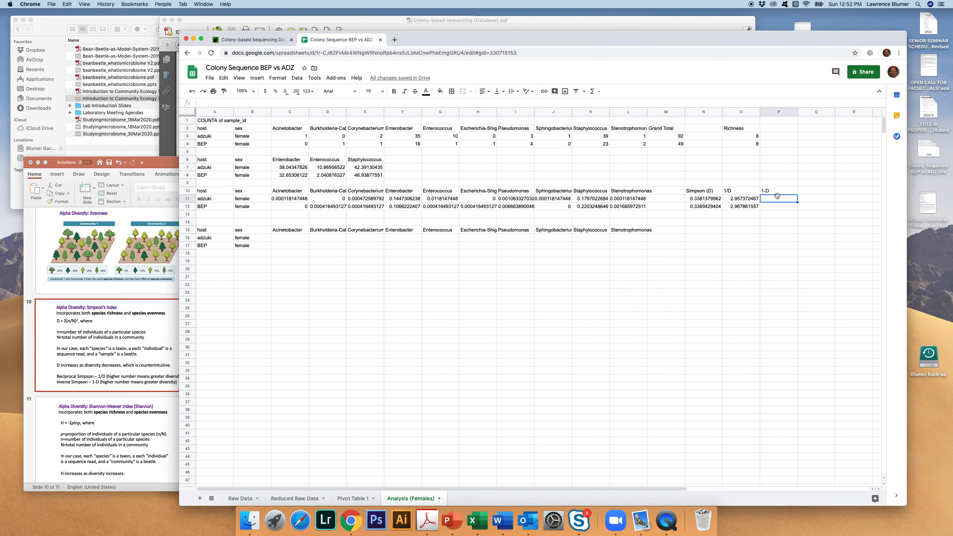
pyautogui.write('=')
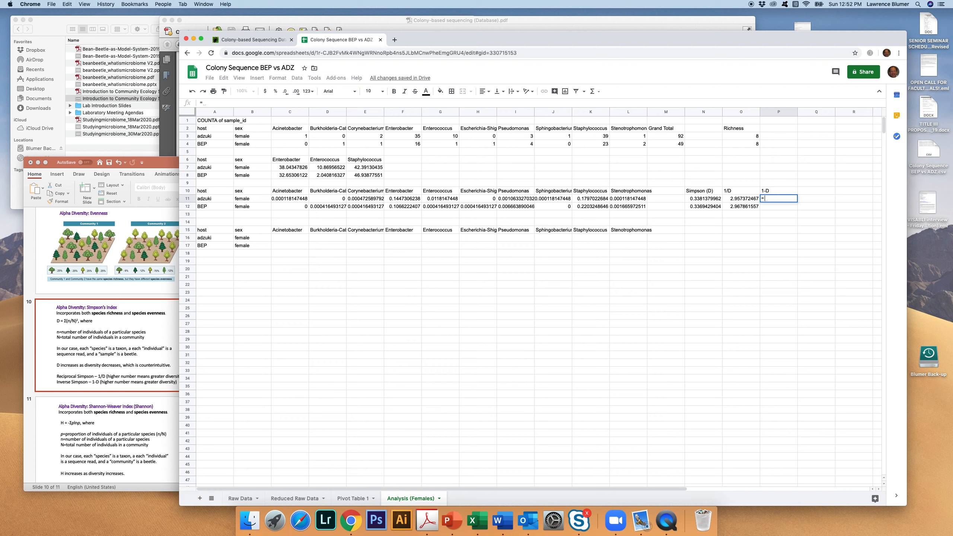
pyautogui.write('1-')
pyautogui.click(698, 199)
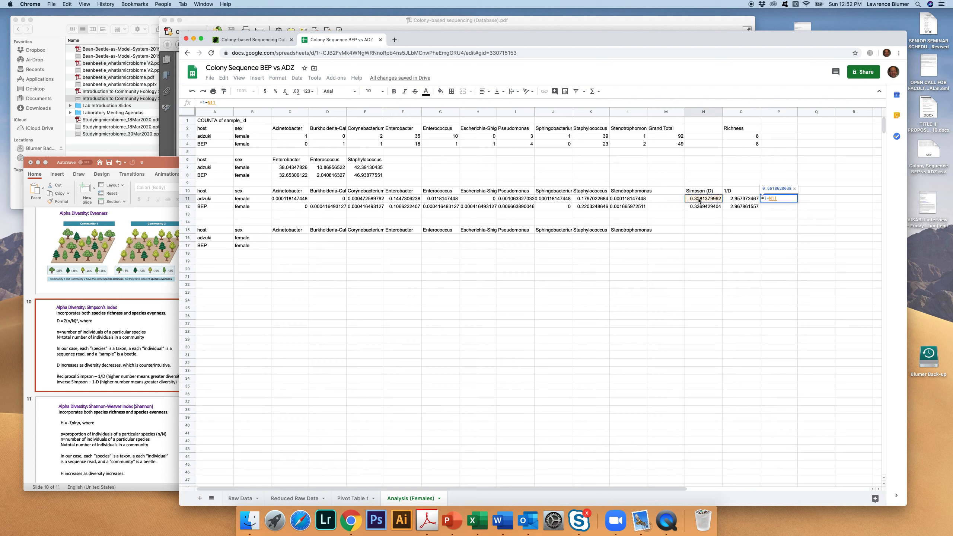
pyautogui.press('Return')
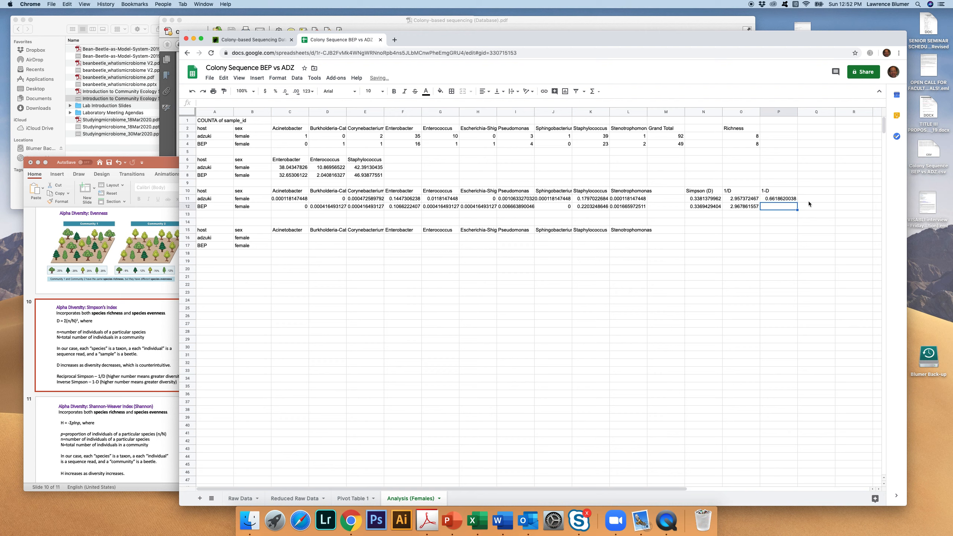
pyautogui.click(792, 199)
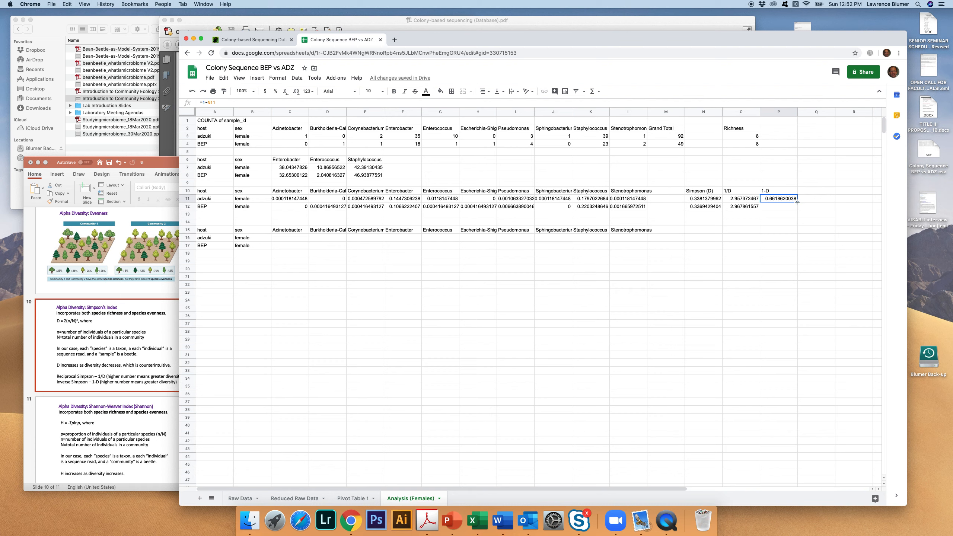
pyautogui.moveTo(797, 201); pyautogui.dragTo(797, 210)
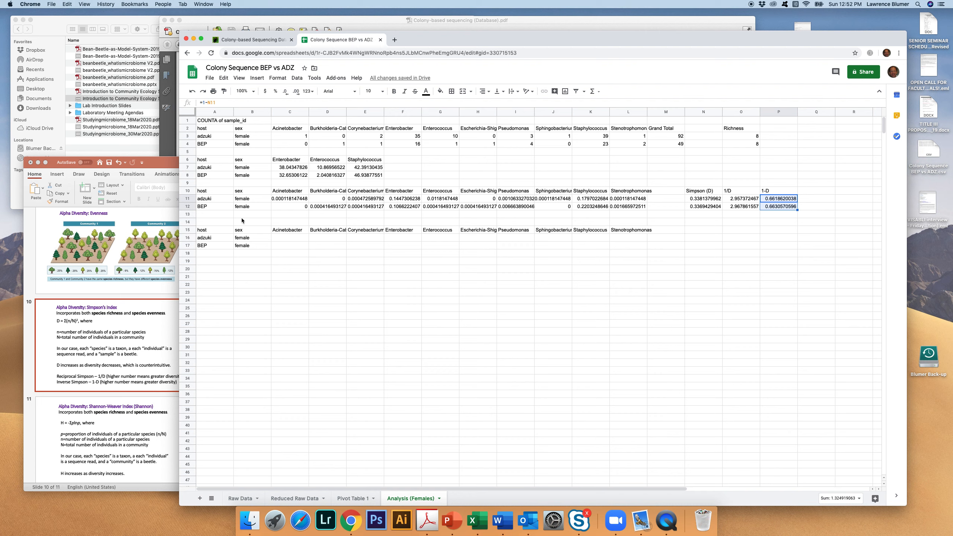
# Select C16 for the adzuki Acinetobacter calculation and show the Shannon-Weaver Index slide in PowerPoint.
pyautogui.click(288, 236)
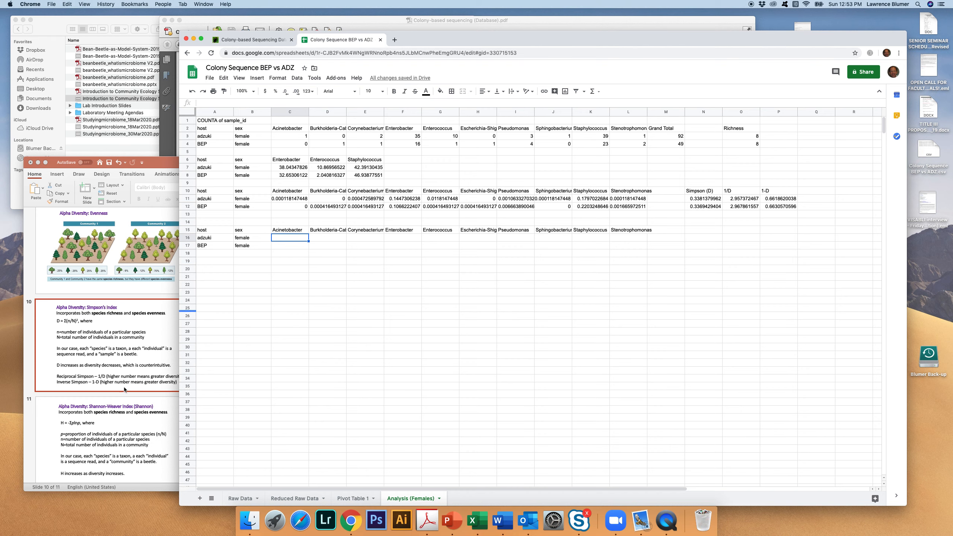
pyautogui.click(128, 432)
pyautogui.click(129, 428)
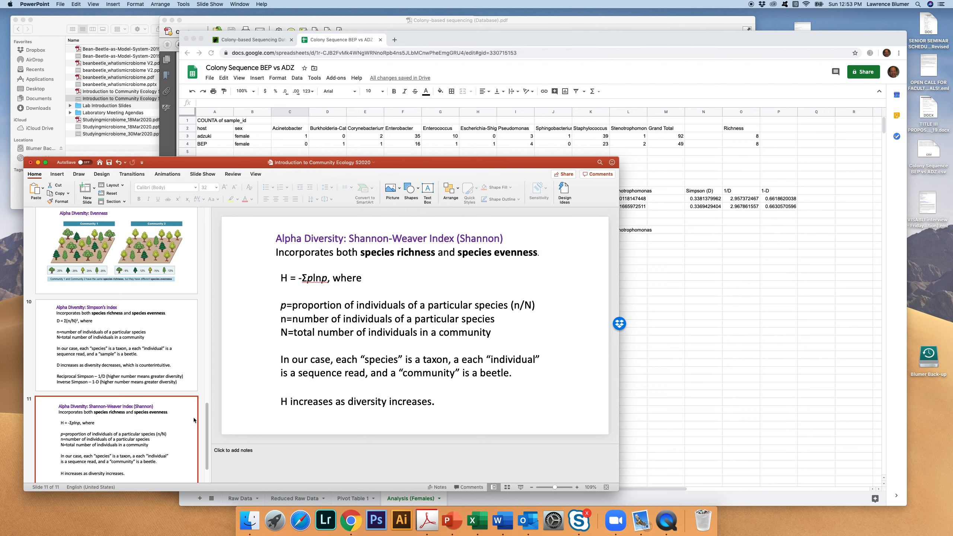
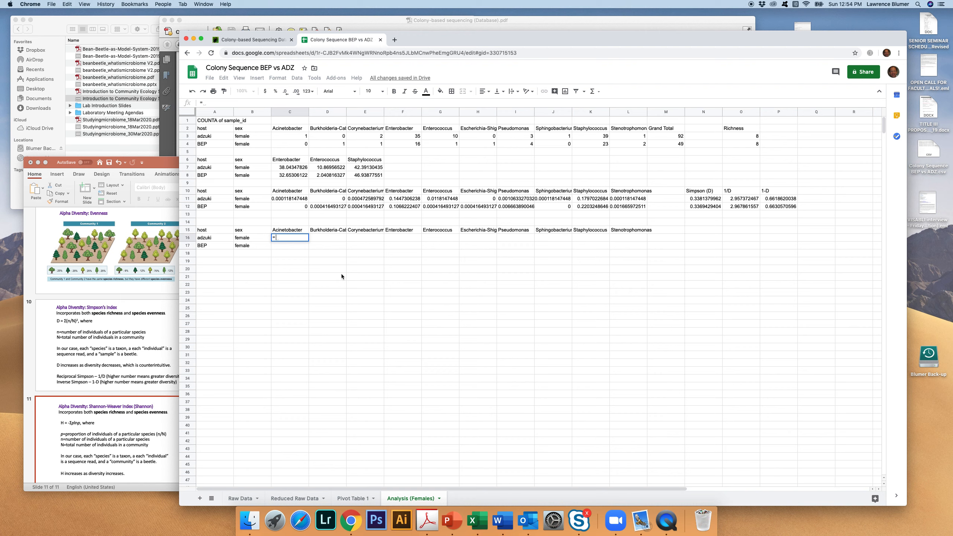
# Calculate the adzuki Acinetobacter Shannon term in C16 with =IF(C3>0,(C3/$M3)*LN((C3/$M3)),"").
pyautogui.write('IF')
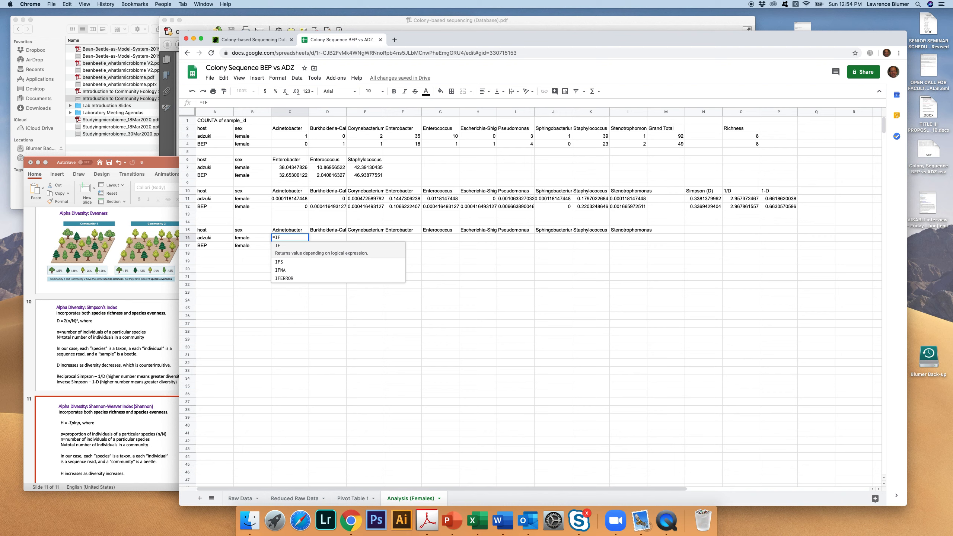
pyautogui.write('(')
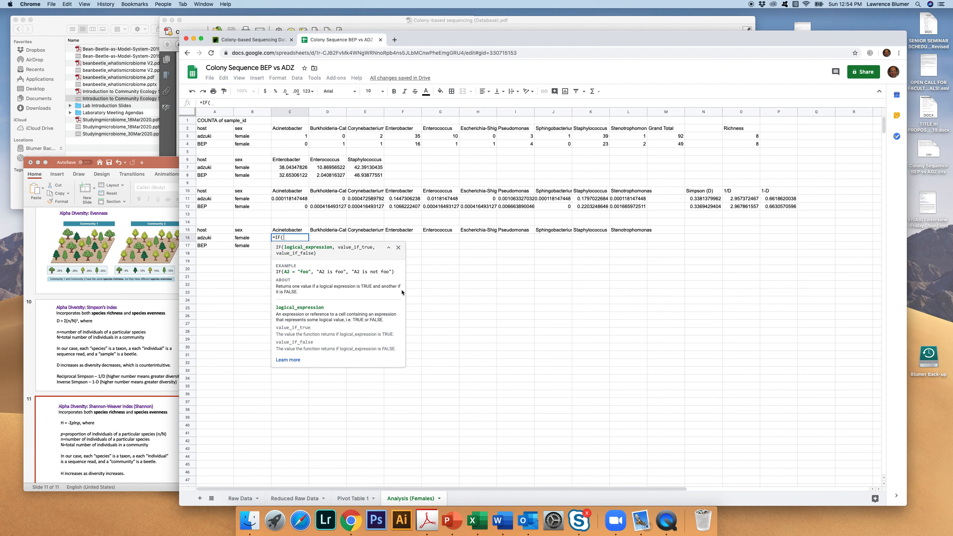
pyautogui.write('C')
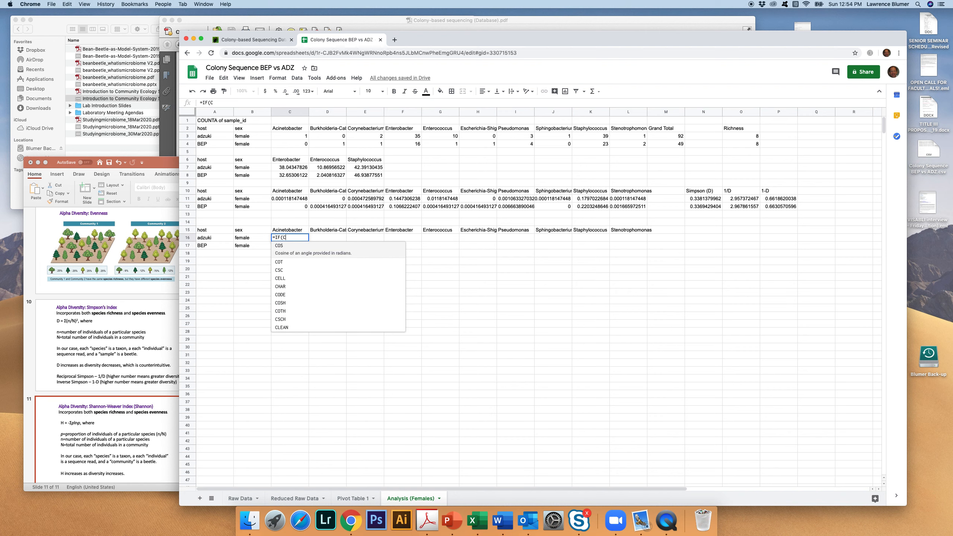
pyautogui.write('3')
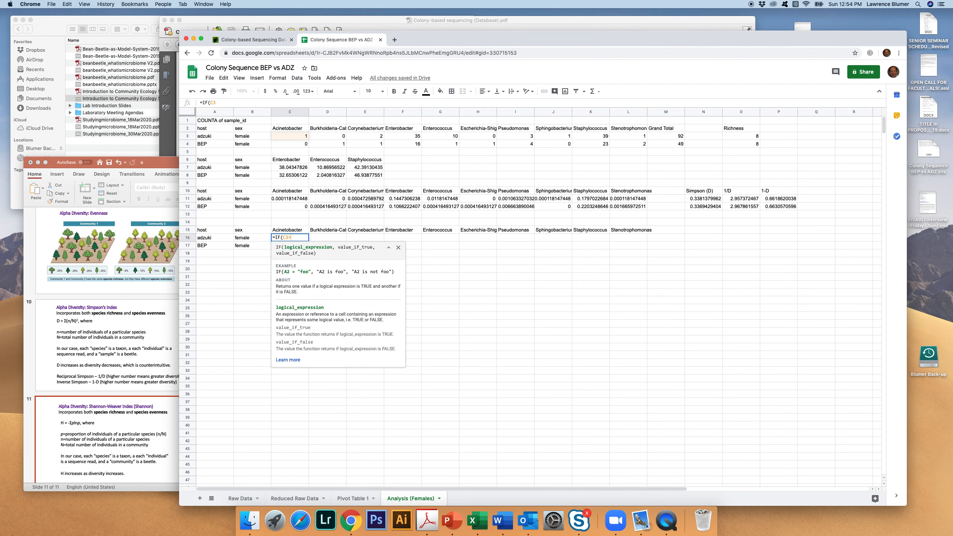
pyautogui.write('>0,')
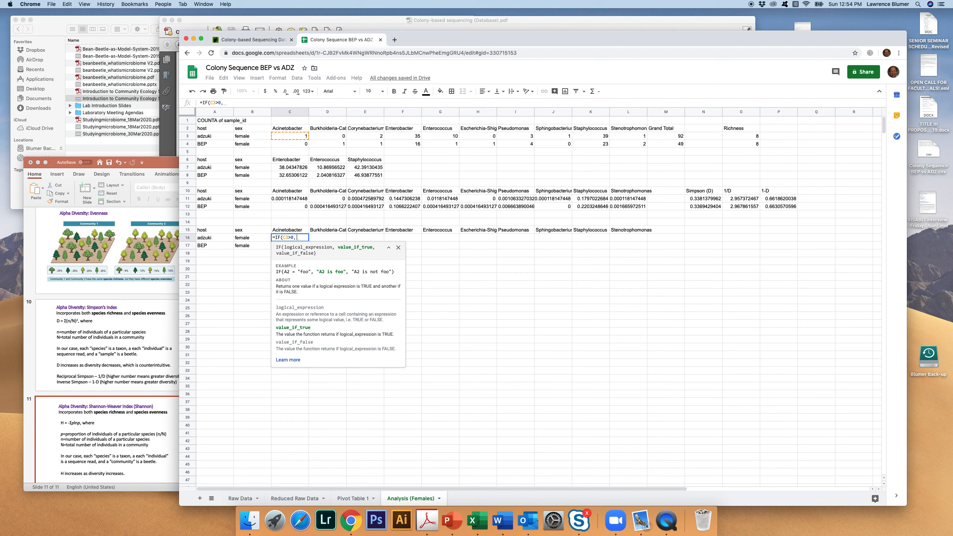
pyautogui.write('(')
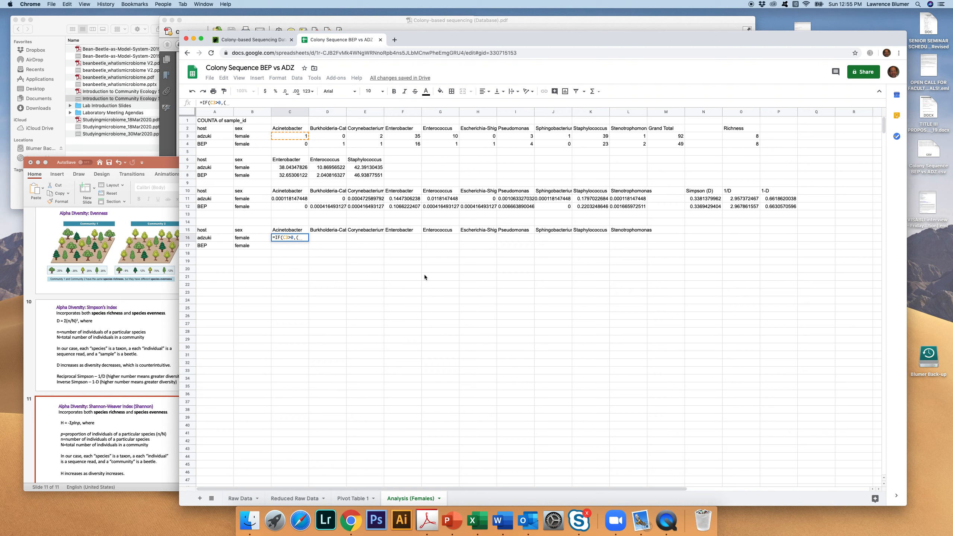
pyautogui.write('C3')
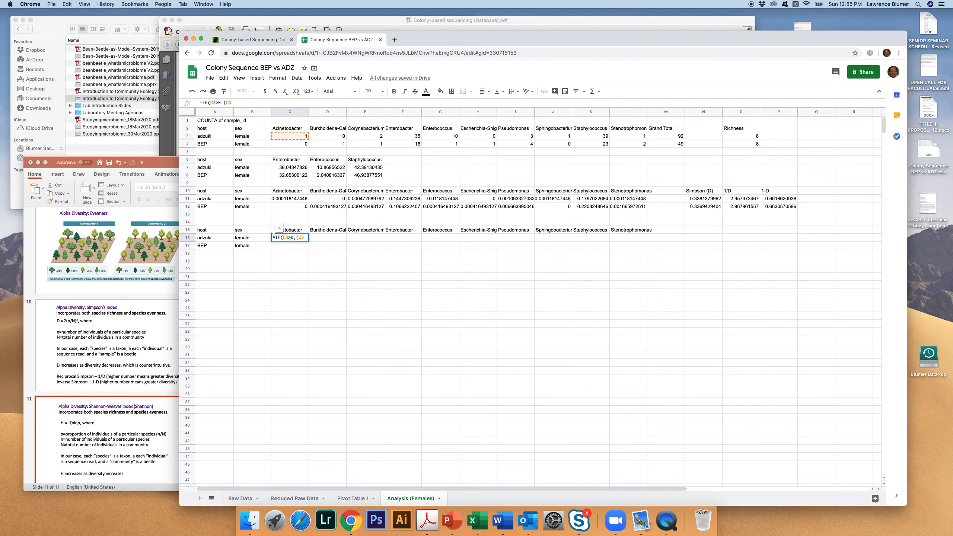
pyautogui.write('/')
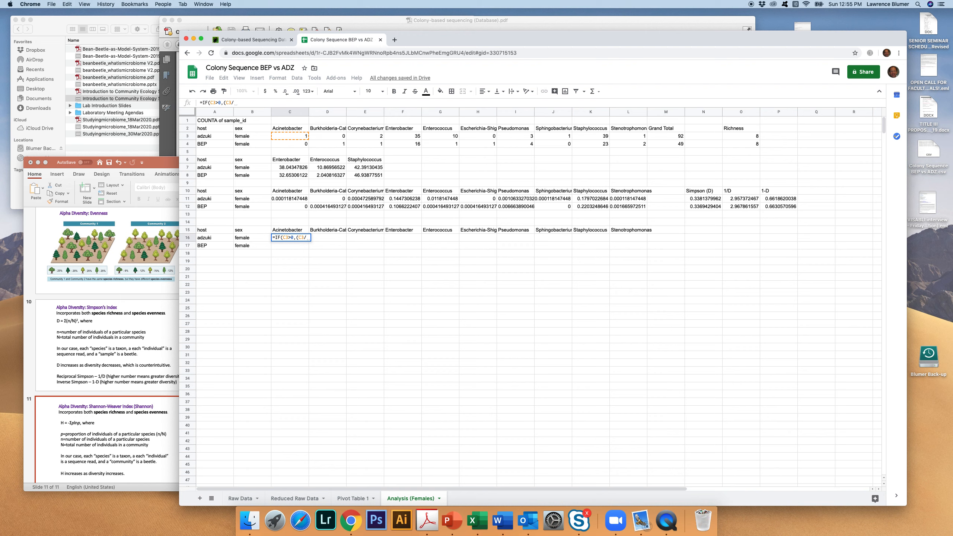
pyautogui.write('$')
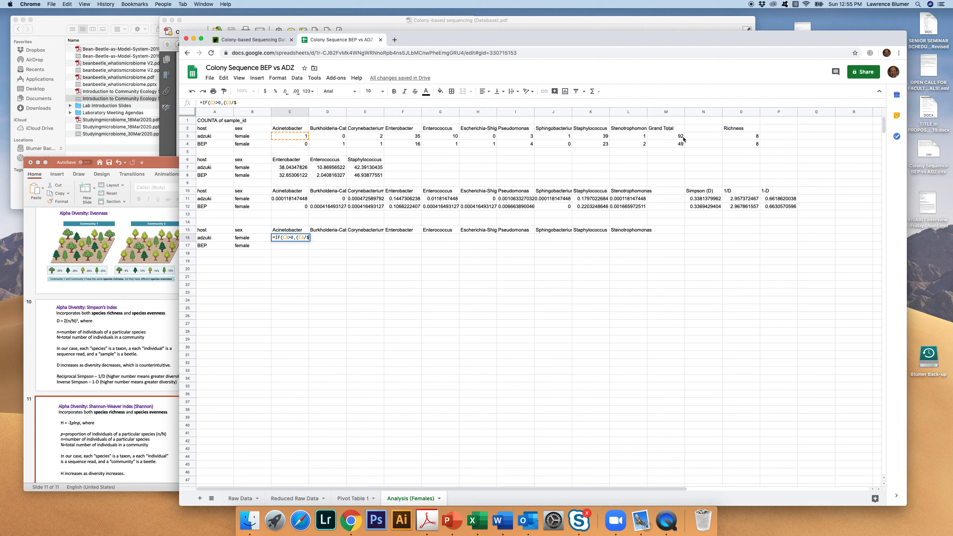
pyautogui.write('M3')
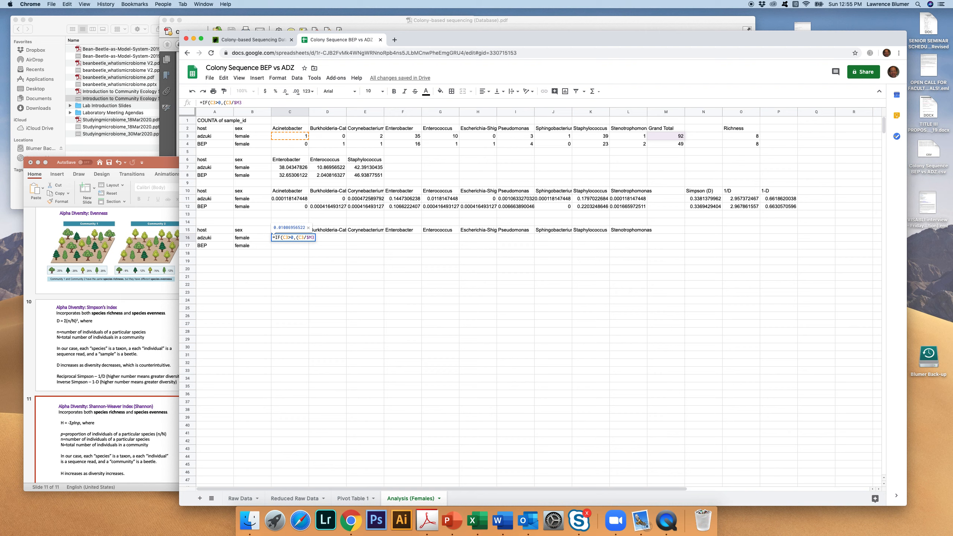
pyautogui.write(')')
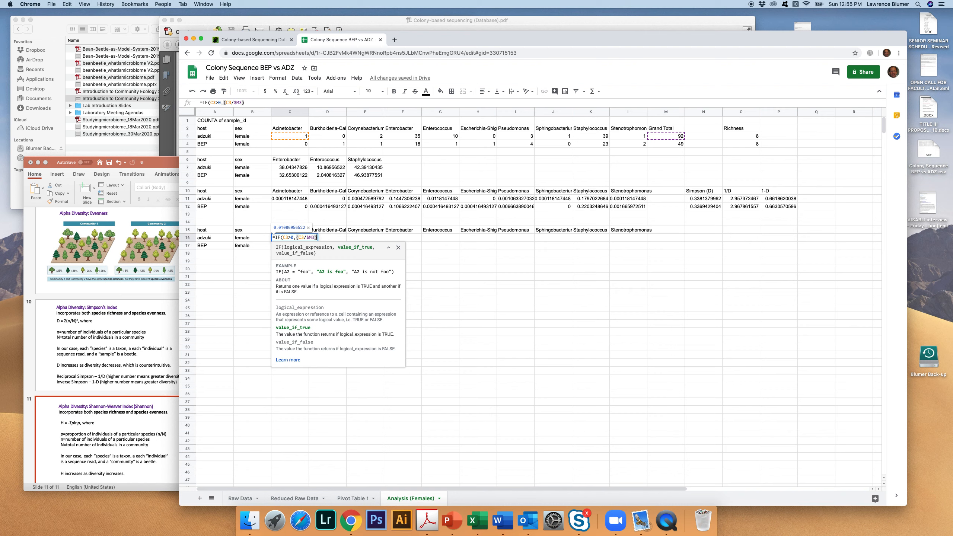
pyautogui.write('*')
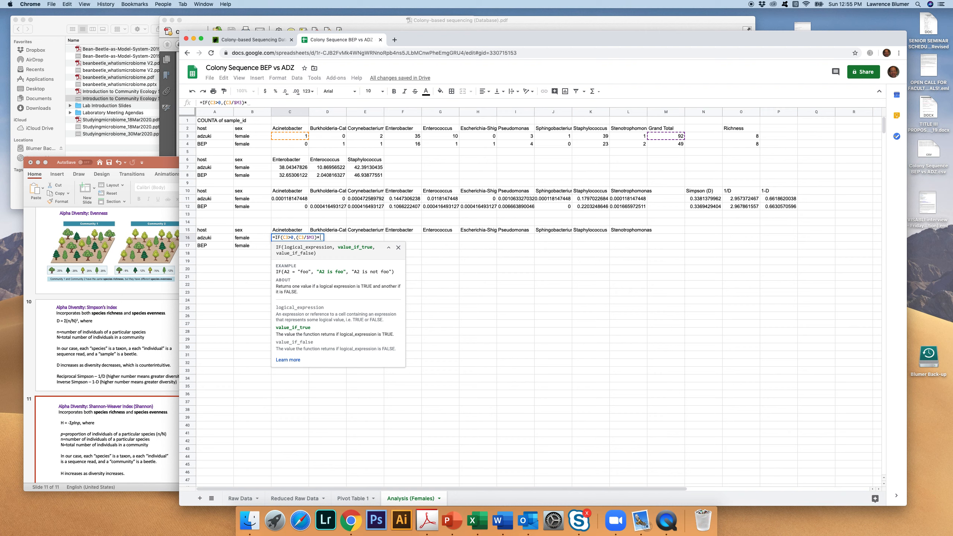
pyautogui.write('L')
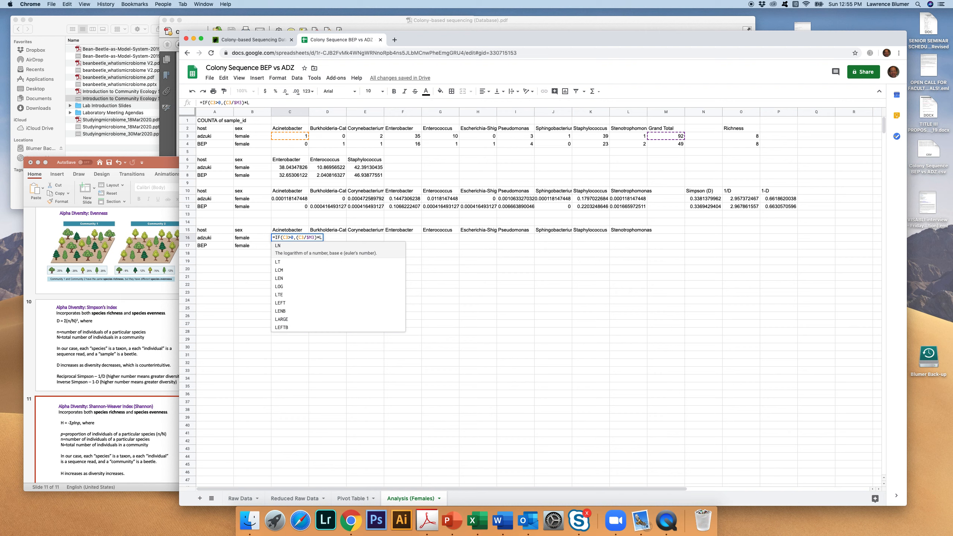
pyautogui.write('N(')
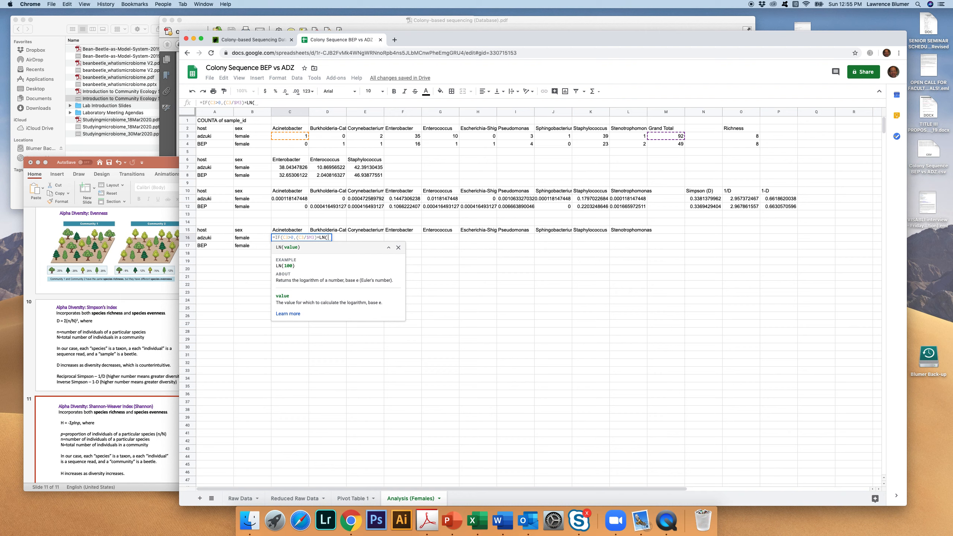
pyautogui.write('(')
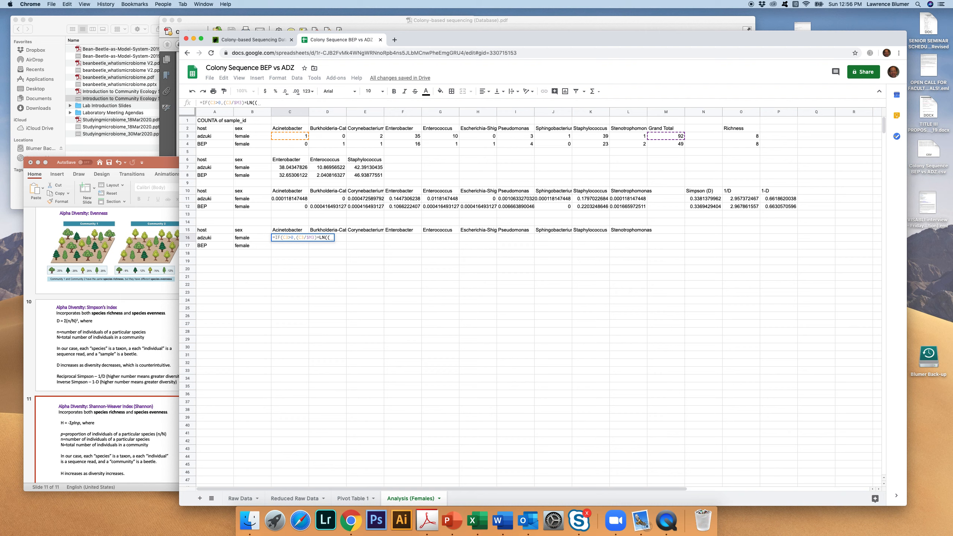
pyautogui.write('C3')
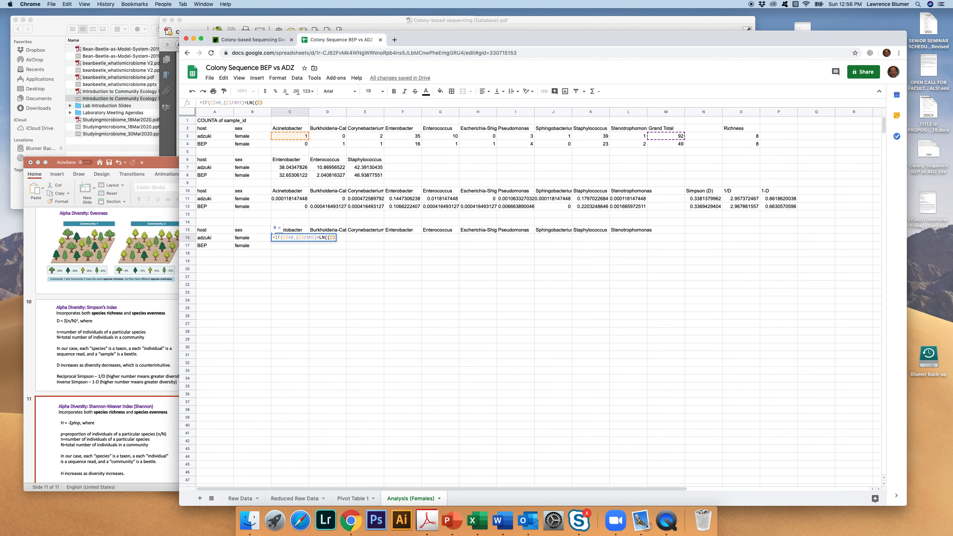
pyautogui.write('/')
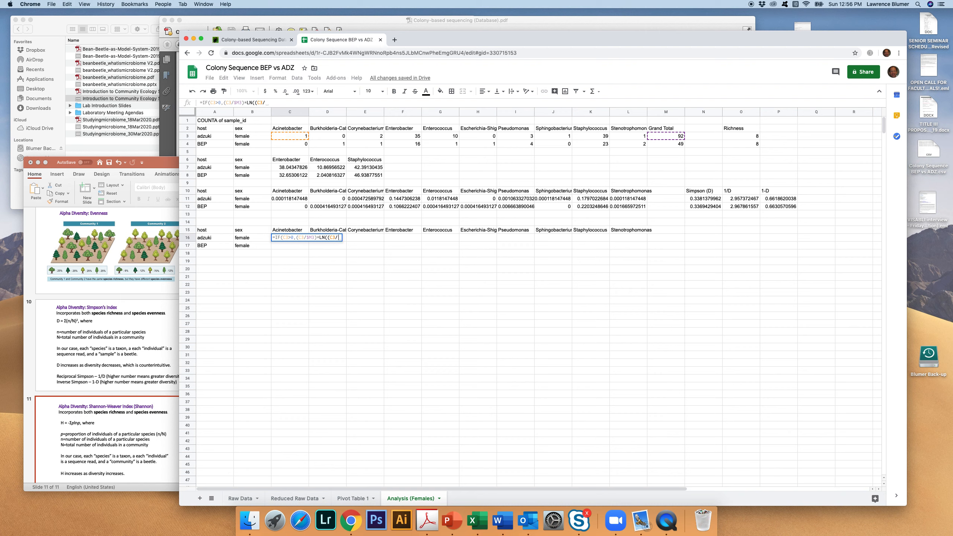
pyautogui.write('$')
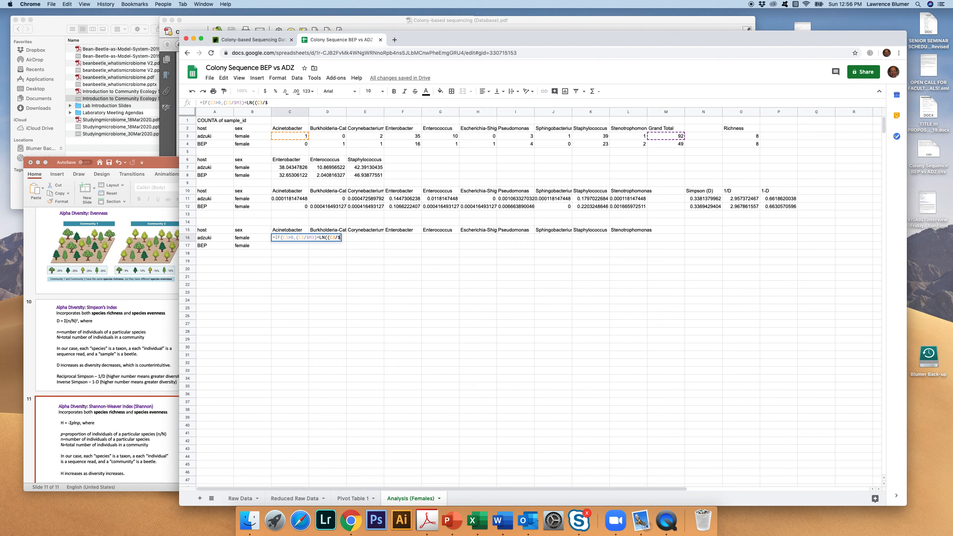
pyautogui.write('M3')
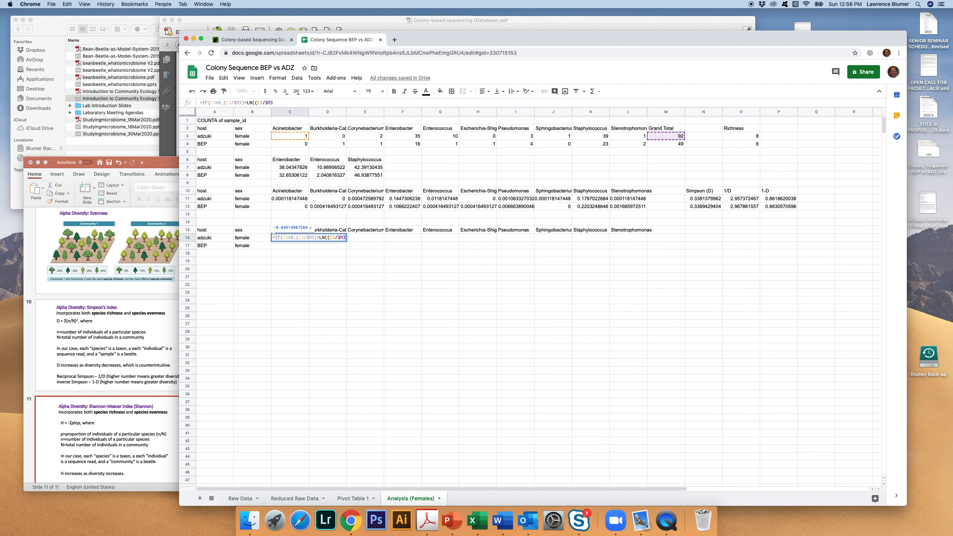
pyautogui.write('))')
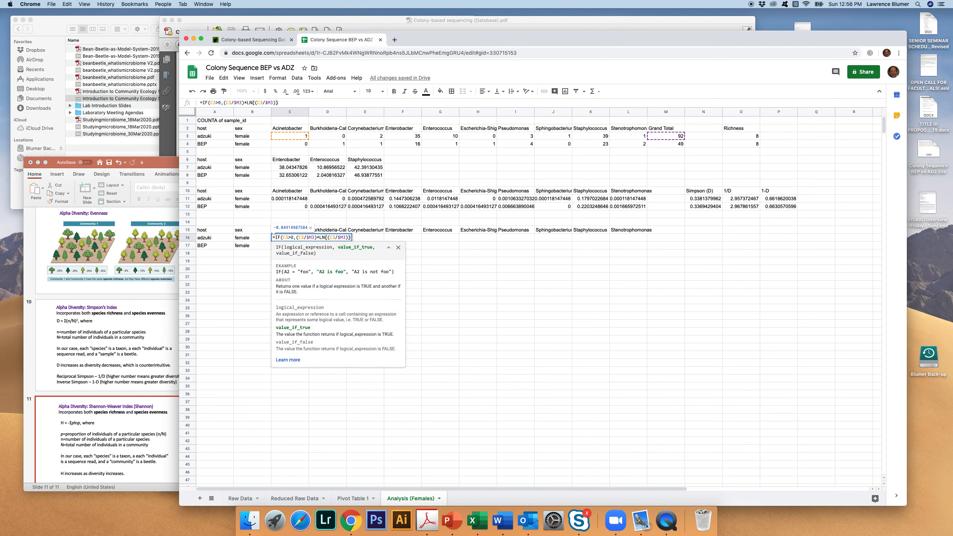
pyautogui.write(',')
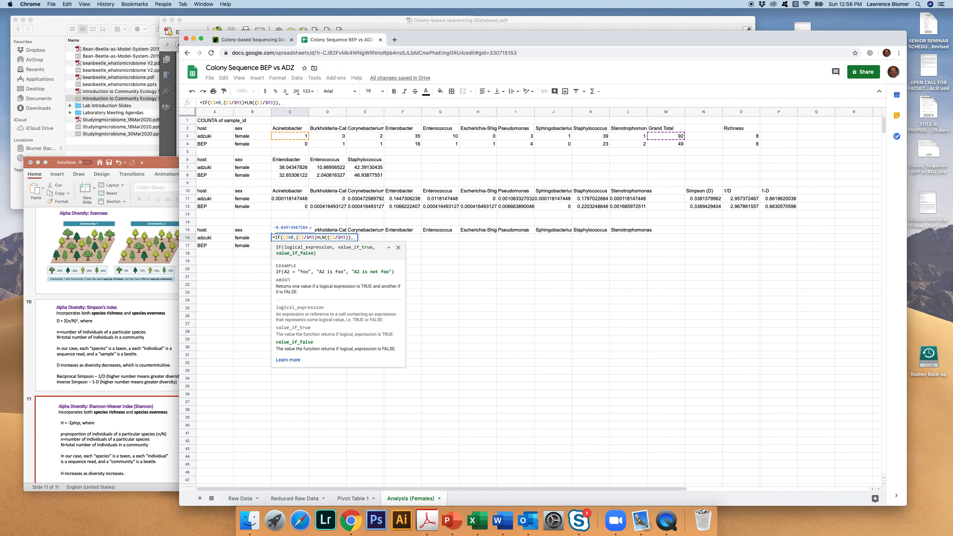
pyautogui.write('"')
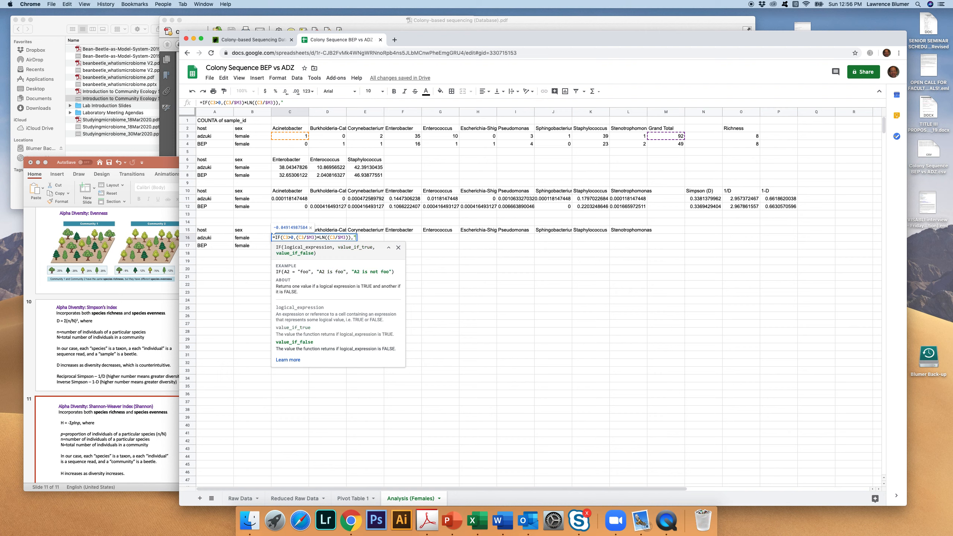
pyautogui.write('")')
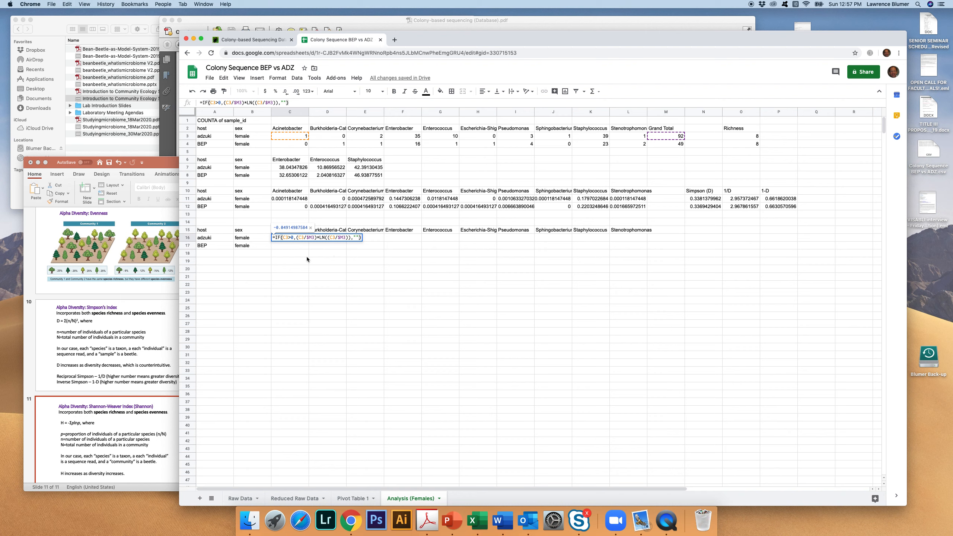
pyautogui.press('Return')
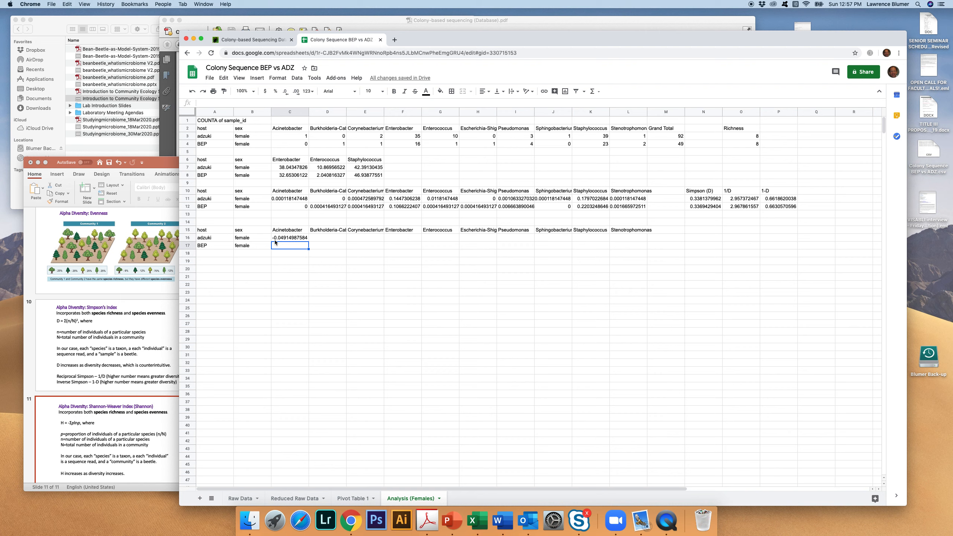
# Fill the Shannon term formula from C16 across to Stenotrophomonas in L16 and down to row 17 for BEP.
pyautogui.click(292, 238)
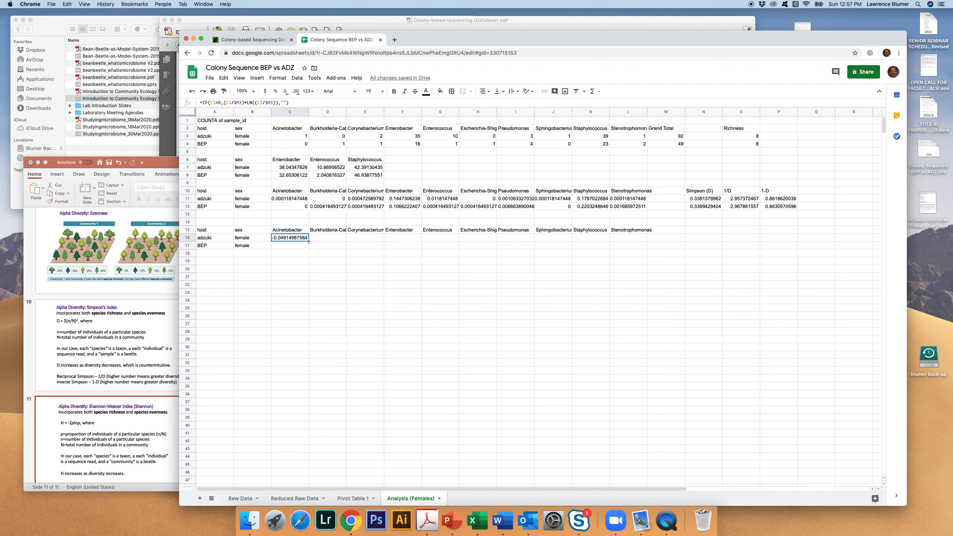
pyautogui.moveTo(309, 241); pyautogui.dragTo(631, 241)
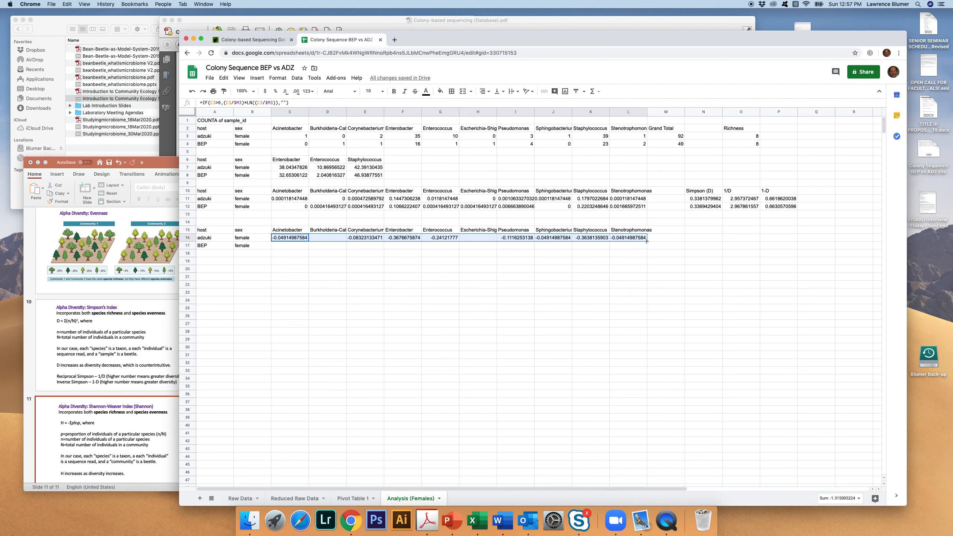
pyautogui.moveTo(647, 242); pyautogui.dragTo(648, 249)
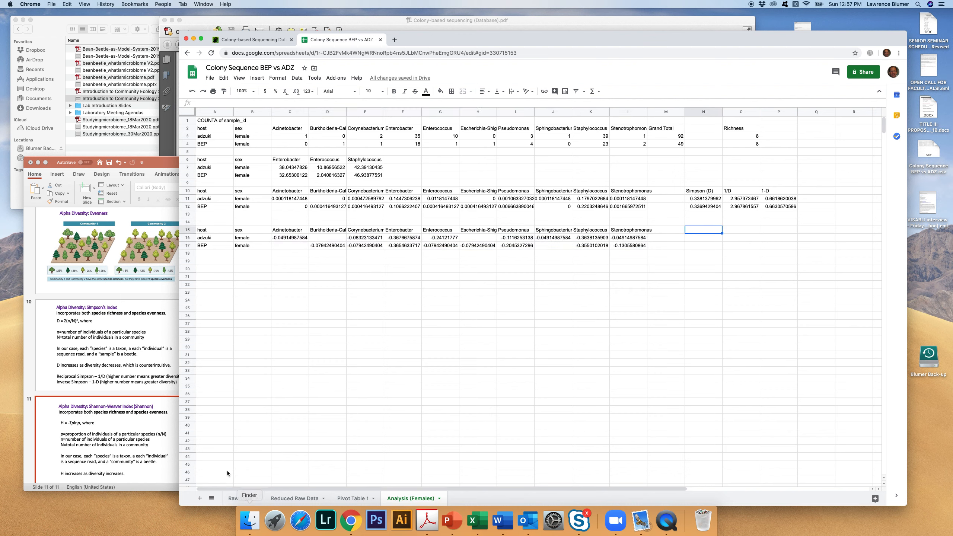
# Check the Shannon-Weaver Index slide in PowerPoint, then return to the sheet and add the header Shannon in N15.
pyautogui.click(167, 390)
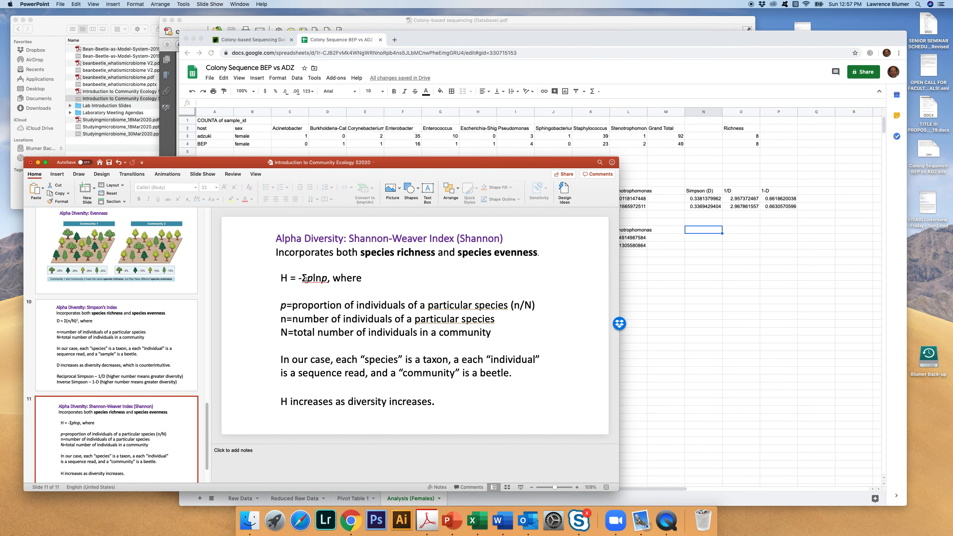
pyautogui.click(701, 229)
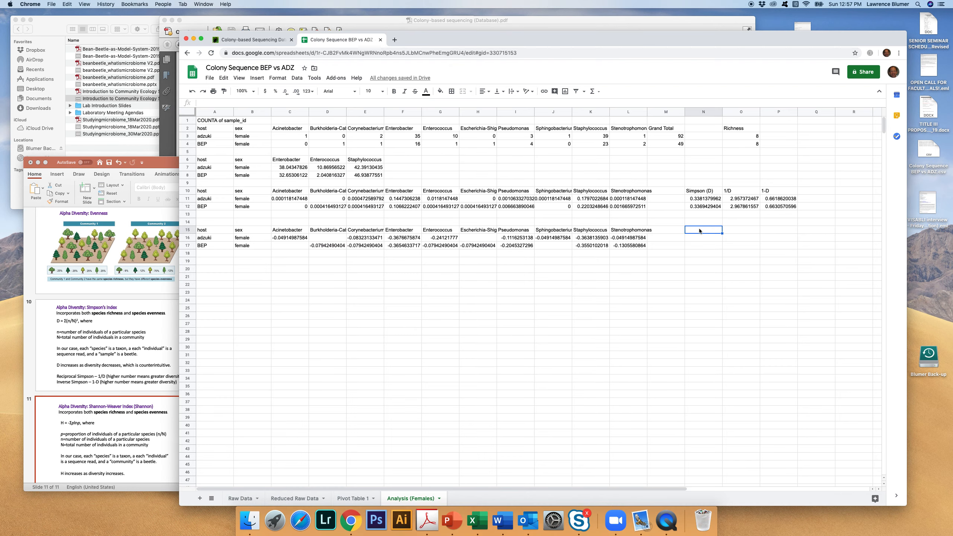
pyautogui.write('Shannon')
pyautogui.press('Return')
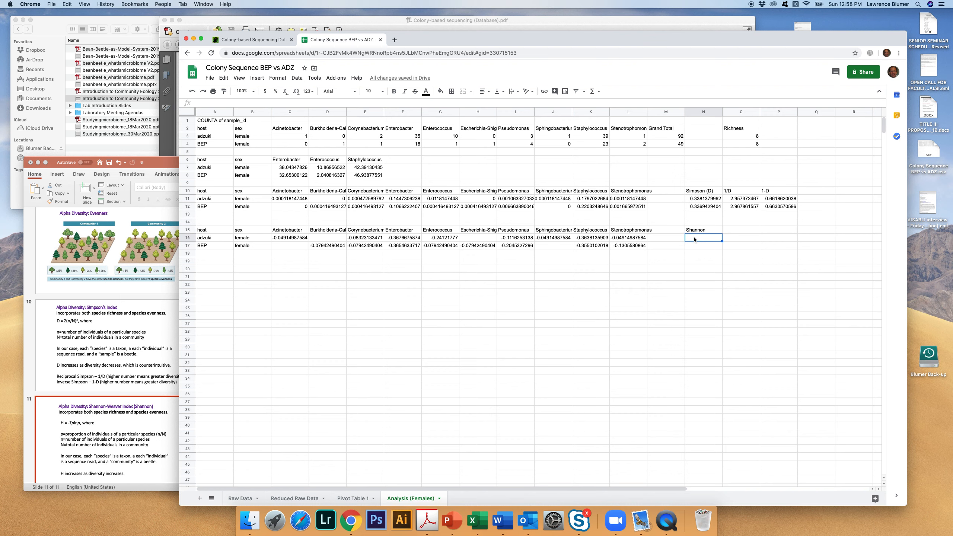
# Calculate the adzuki Shannon index in N16 with =-SUM(C16:L16) and fill it down to N17 for BEP.
pyautogui.write('=')
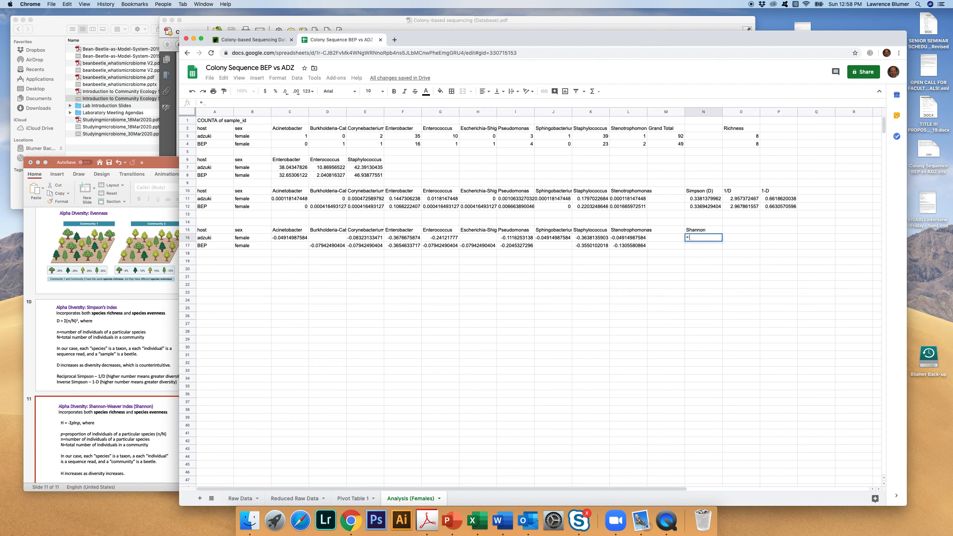
pyautogui.write('-')
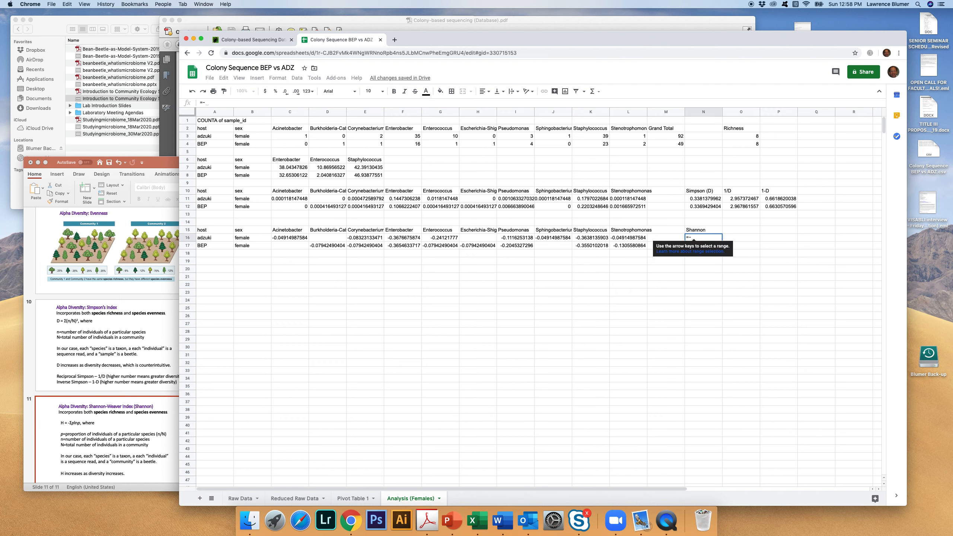
pyautogui.write('SU')
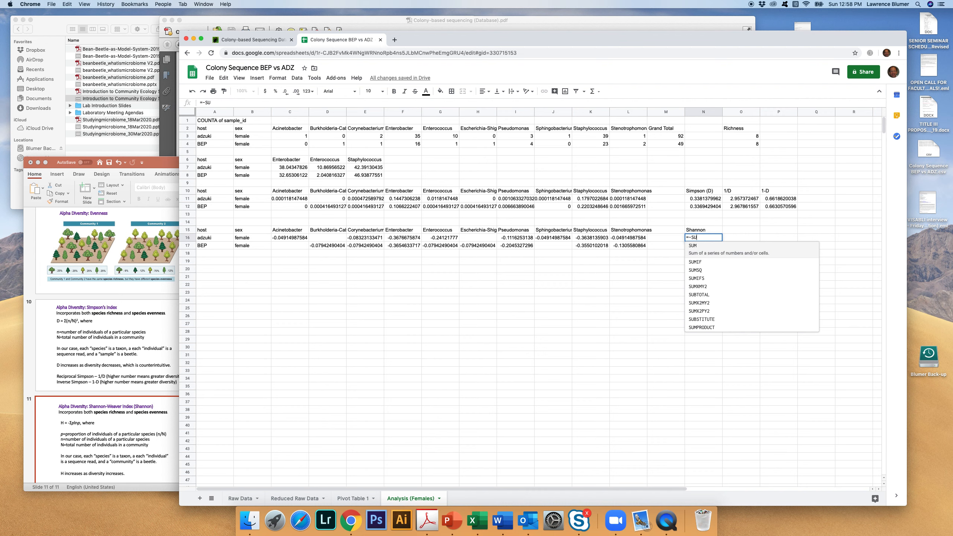
pyautogui.write('M')
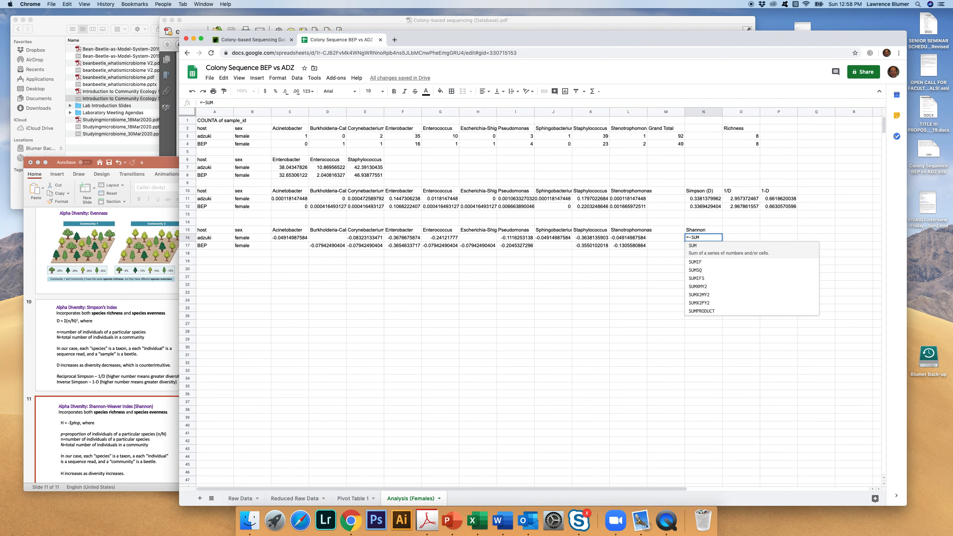
pyautogui.write('(')
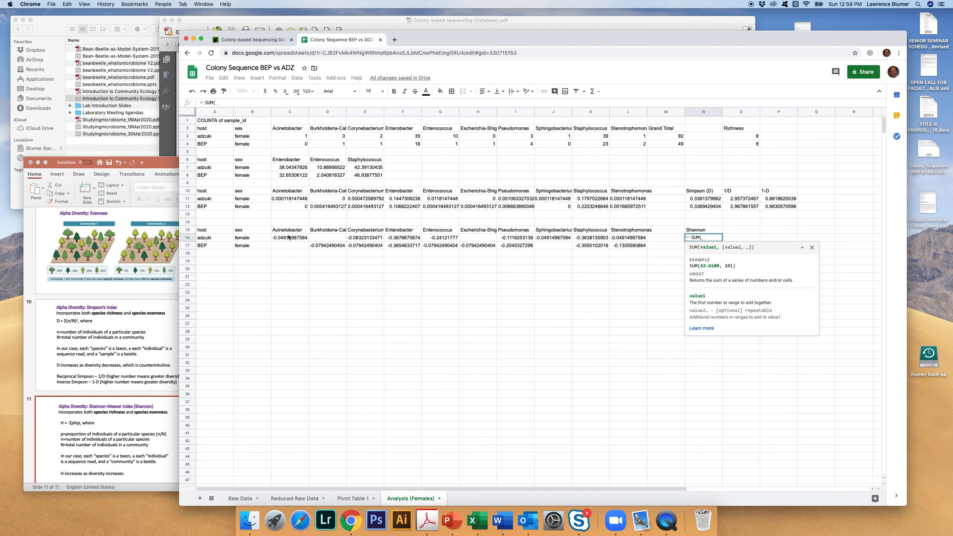
pyautogui.moveTo(289, 238); pyautogui.dragTo(625, 241)
pyautogui.write(')')
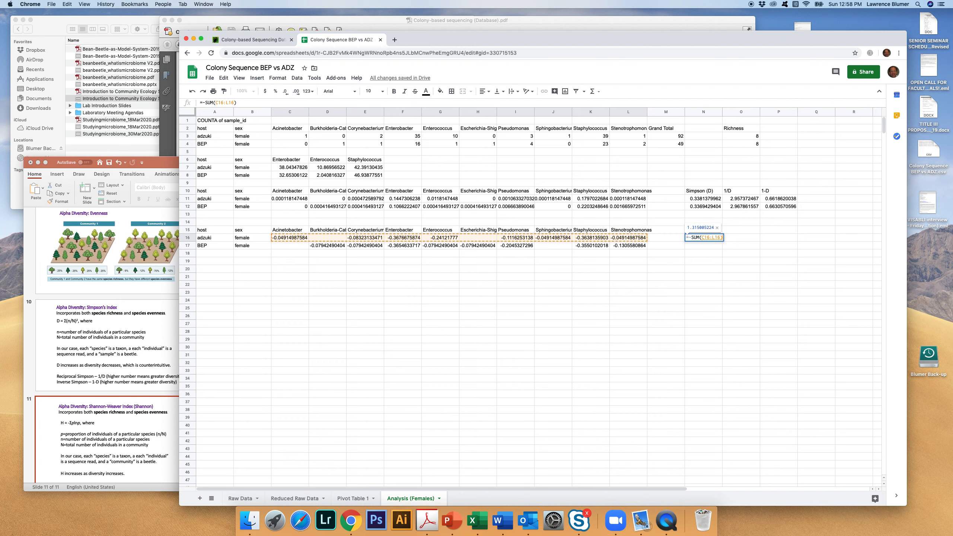
pyautogui.press('Return')
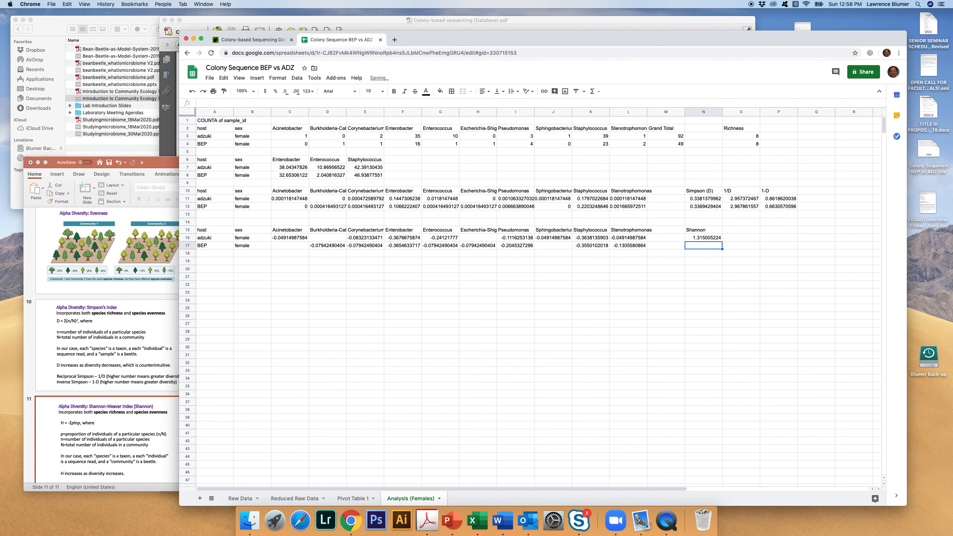
pyautogui.click(703, 237)
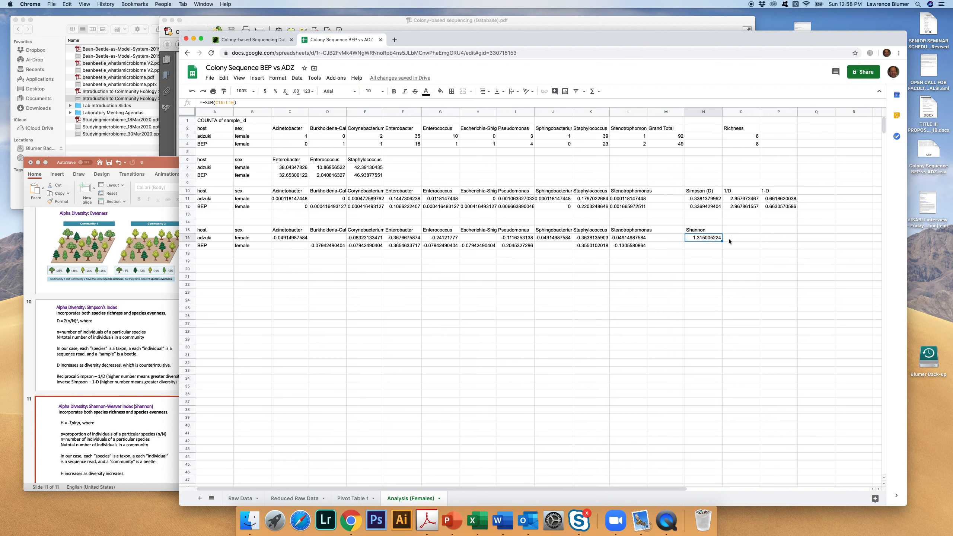
pyautogui.moveTo(722, 241); pyautogui.dragTo(724, 250)
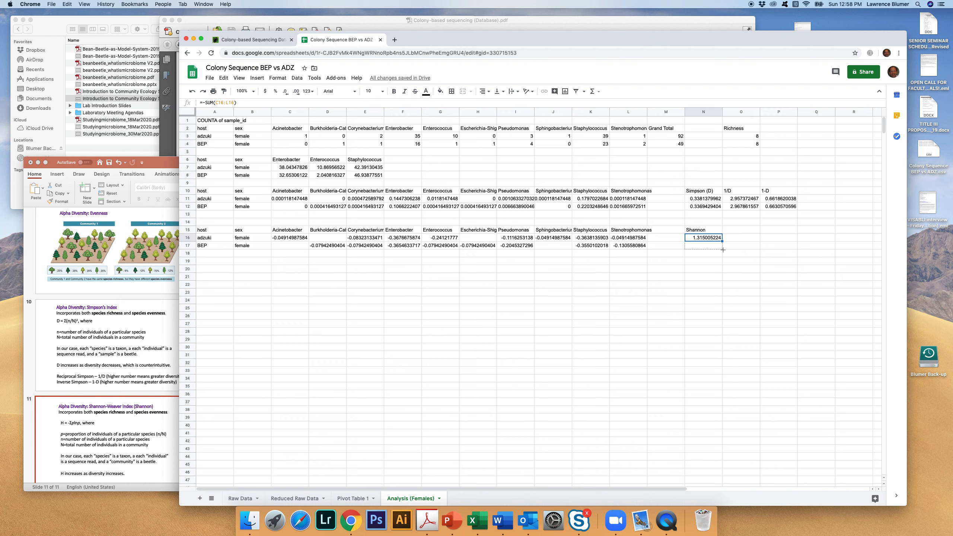